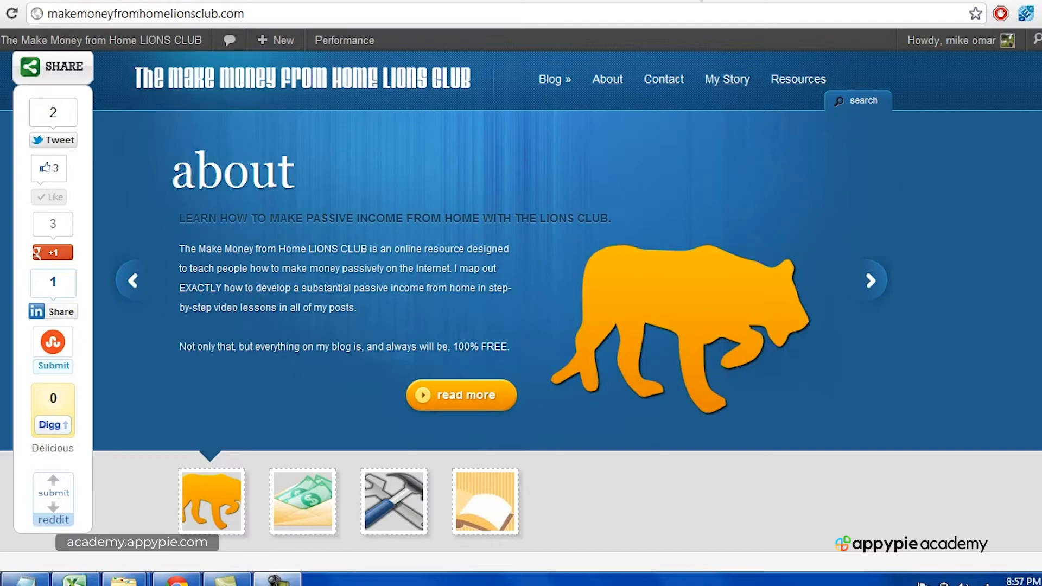
# Step: Switch to the makemoneyfromhomeinfoproduct.com browser tab
pyautogui.click(489, 2)
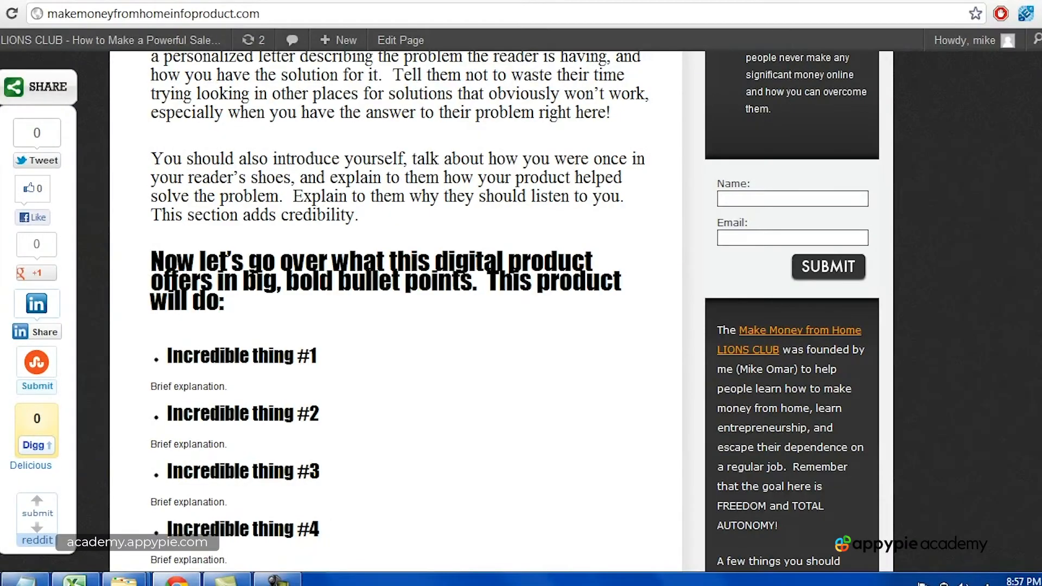
# Step: Scroll through the info product sales page to review it
pyautogui.scroll(10, 342, 307)
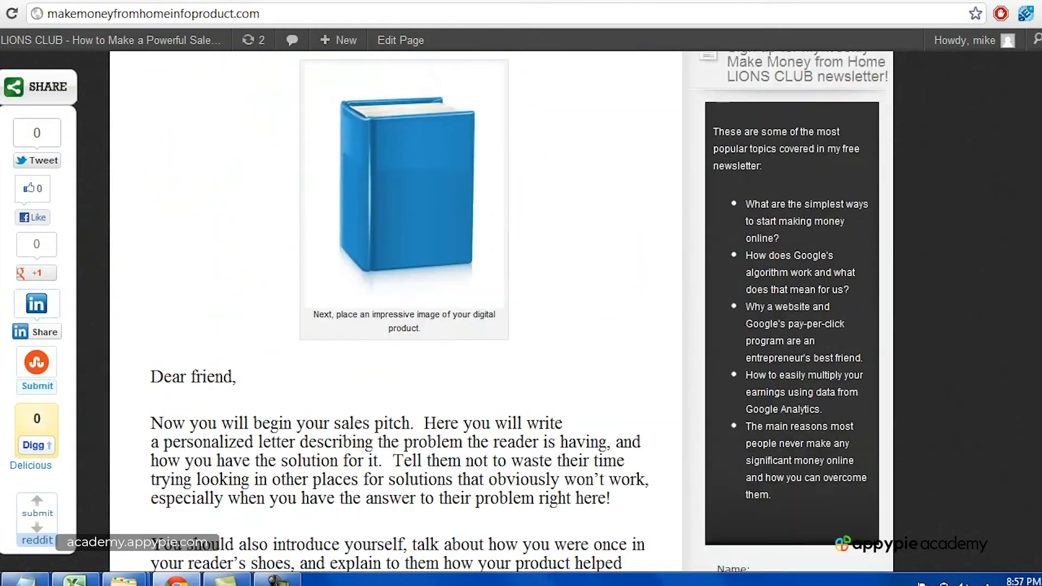
pyautogui.scroll(-10, 428, 396)
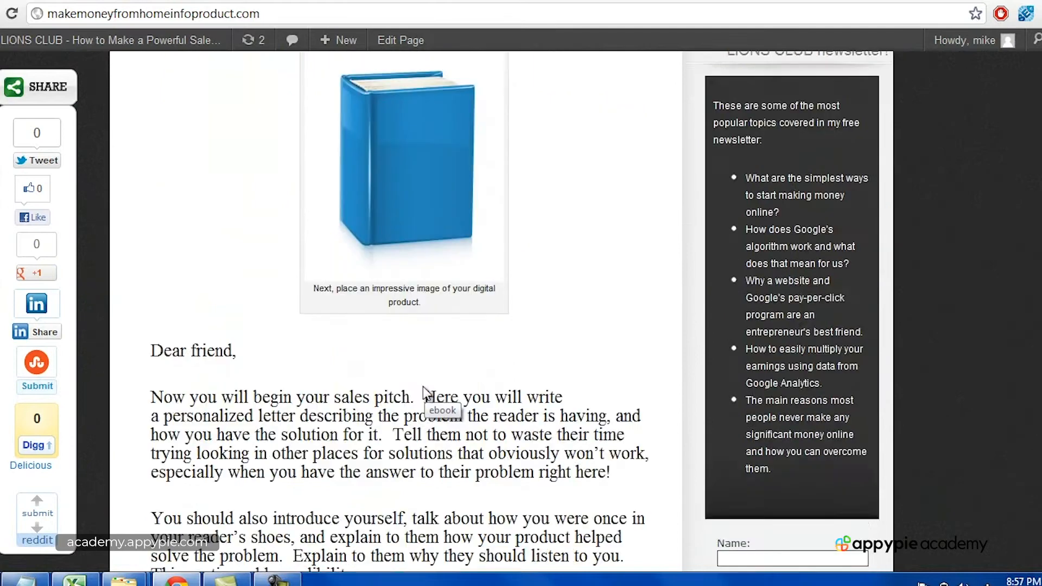
pyautogui.scroll(-5, 347, 306)
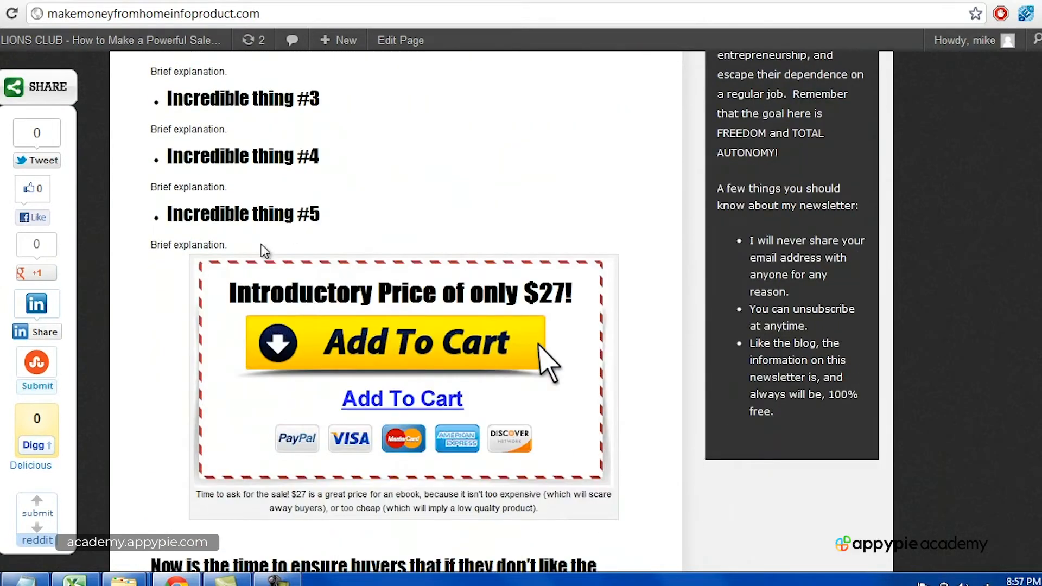
pyautogui.scroll(-3, 389, 369)
pyautogui.scroll(-15, 390, 369)
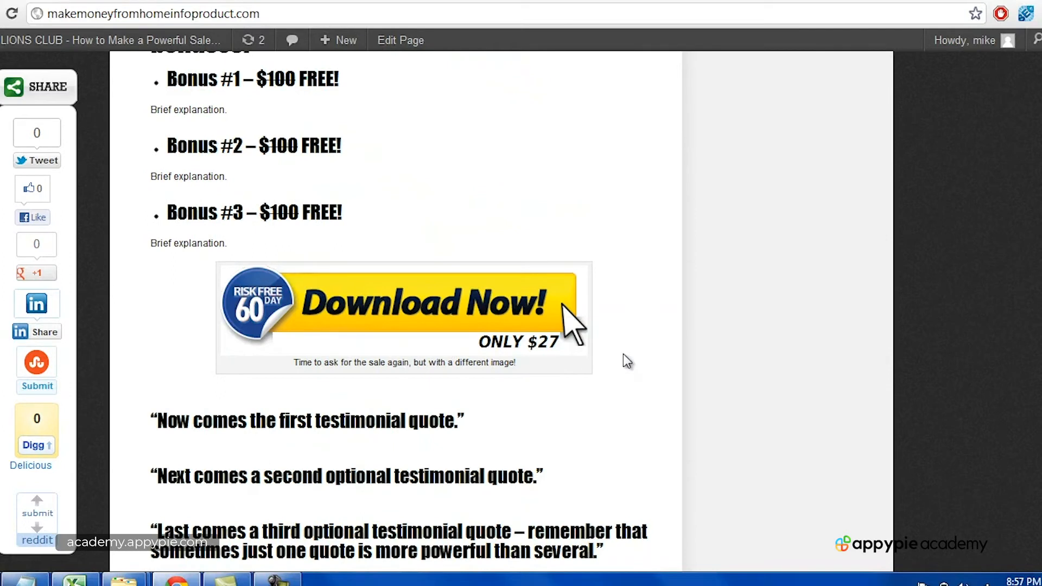
# Step: On howtobecomeaticketbroker.net, start the $27.00 ebook purchase with BUY IT NOW
pyautogui.click(512, 3)
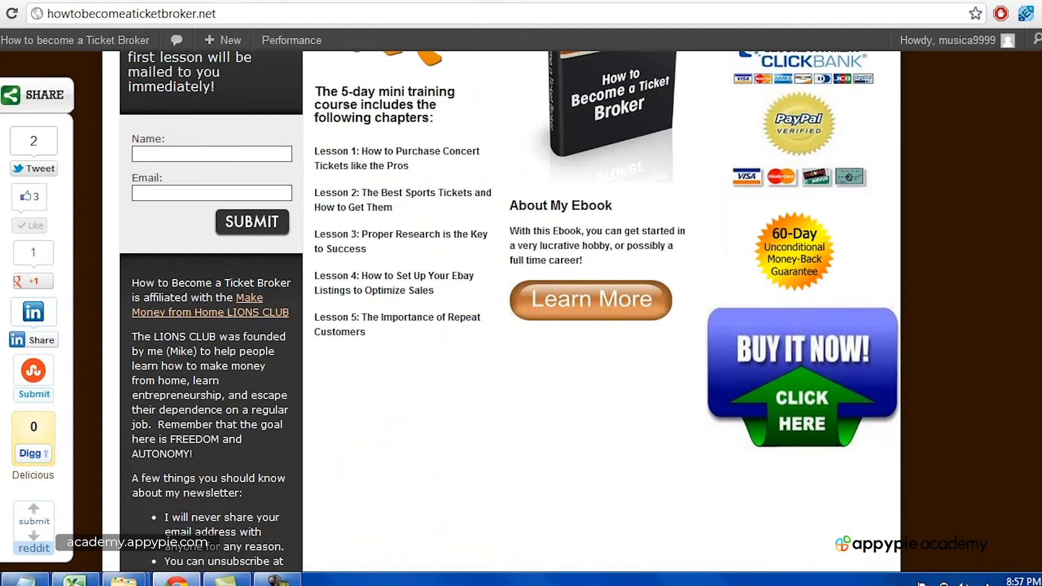
pyautogui.scroll(2, 521, 311)
pyautogui.scroll(-1, 510, 310)
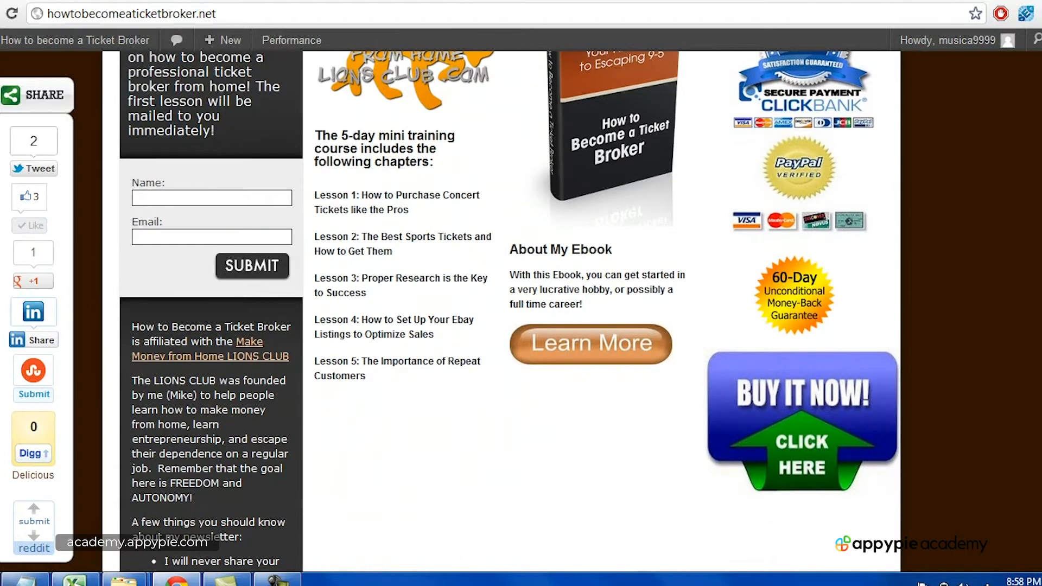
pyautogui.scroll(6, 521, 311)
pyautogui.scroll(-5, 521, 311)
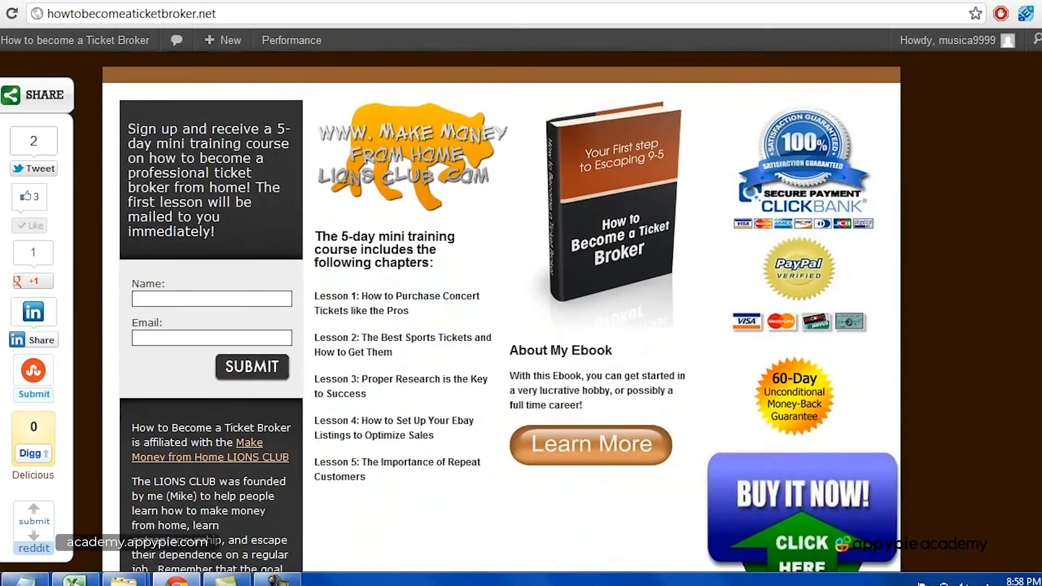
pyautogui.click(808, 446)
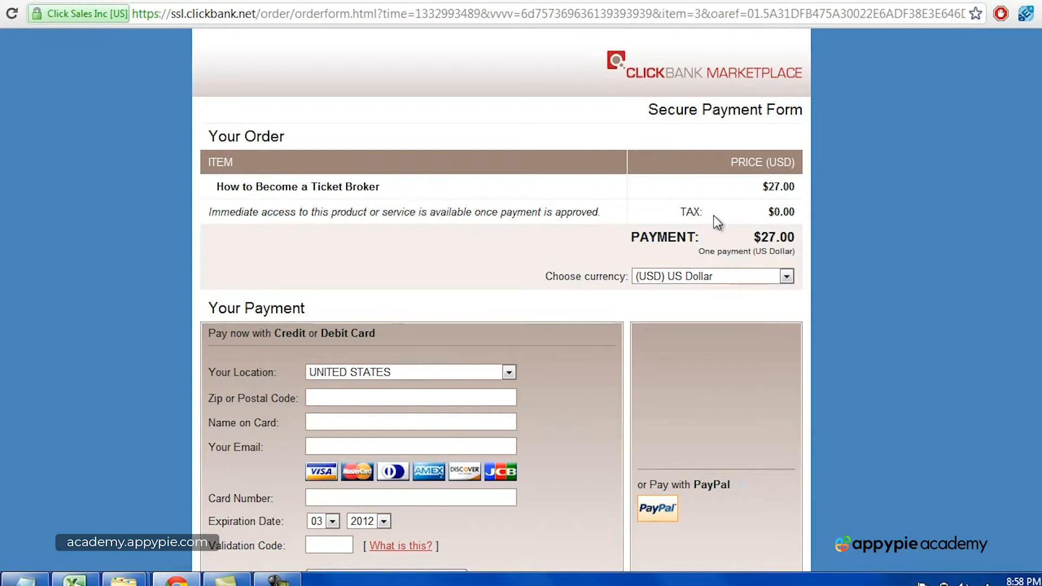
# Step: Leave the $27.00 ClickBank order form for the Lions Club Resources page
pyautogui.click(277, 579)
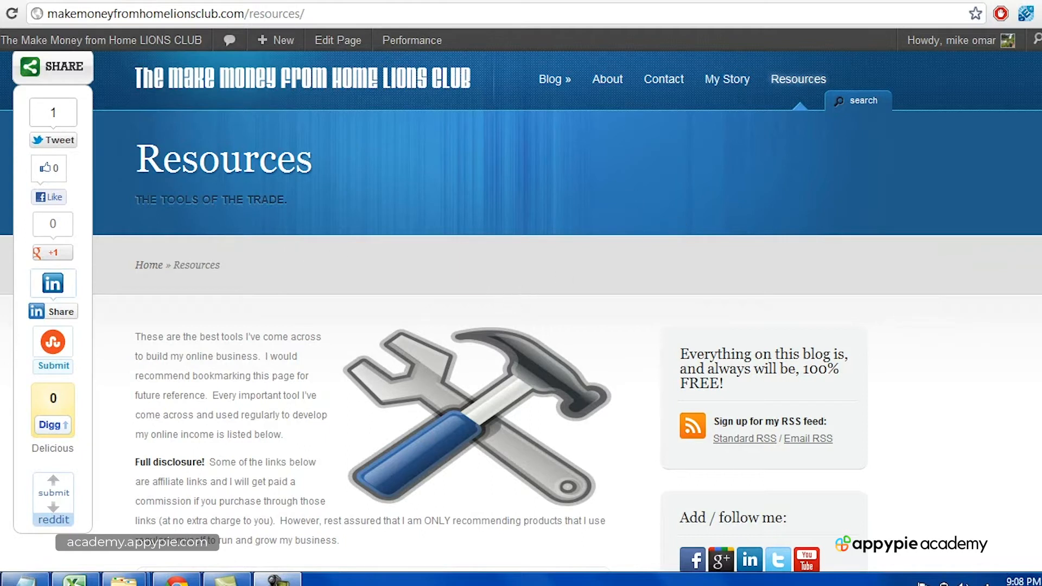
# Step: Expand Affiliate Programs and Product Distribution on Resources and follow its ClickBank link
pyautogui.scroll(-12, 521, 304)
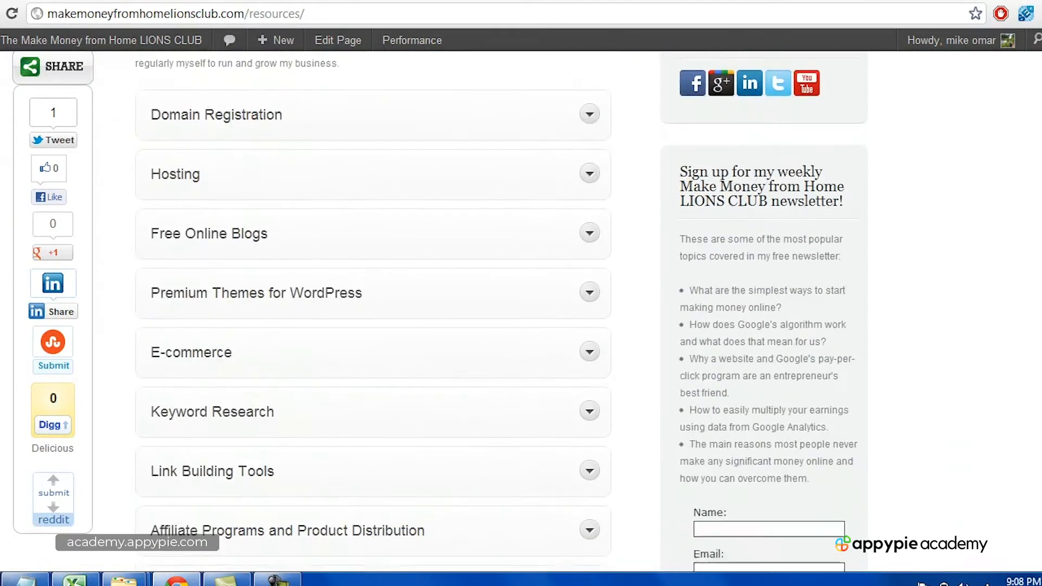
pyautogui.scroll(-1, 373, 309)
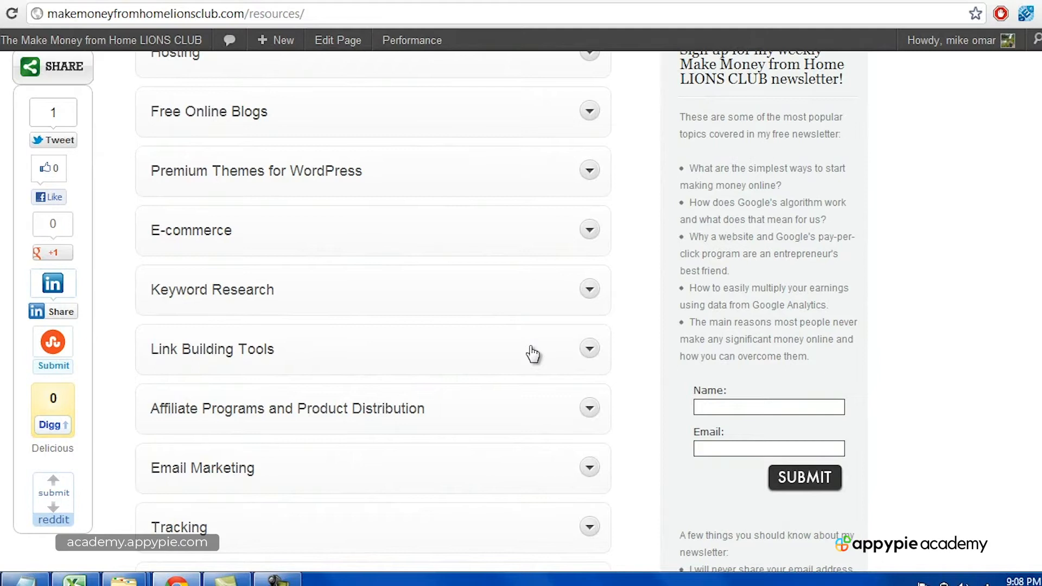
pyautogui.scroll(10, 542, 312)
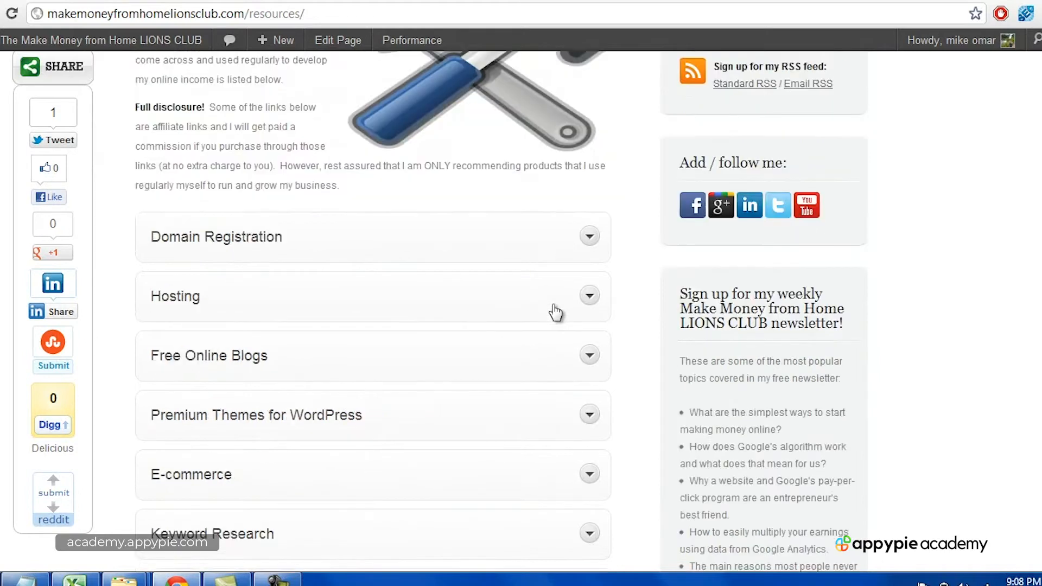
pyautogui.scroll(-10, 435, 307)
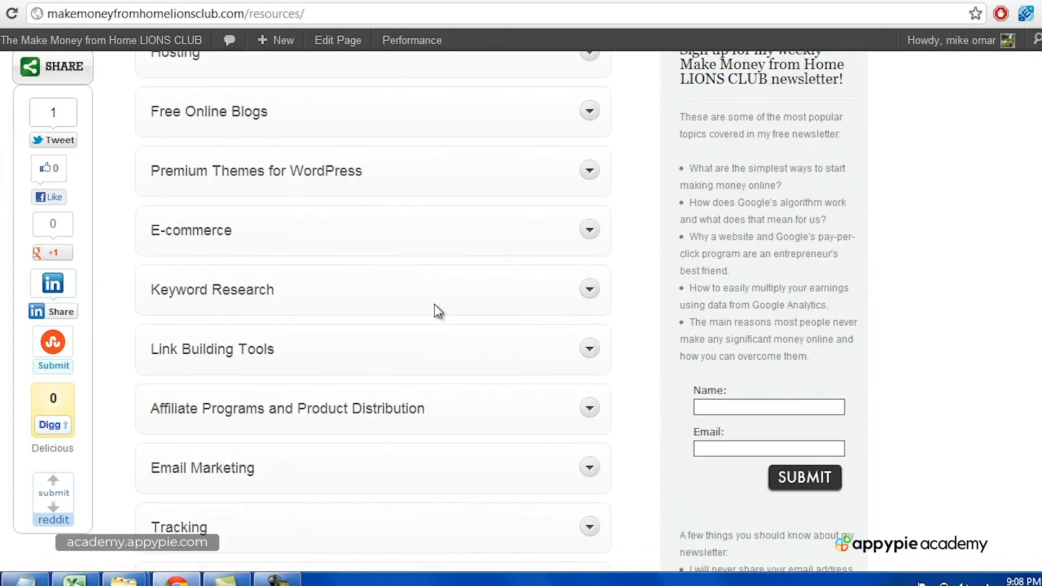
pyautogui.click(309, 340)
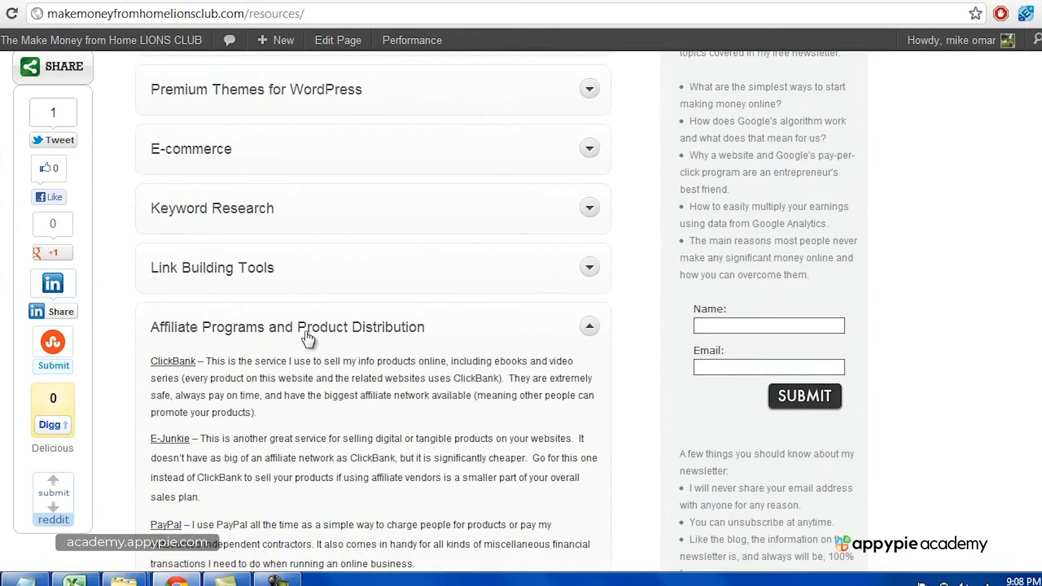
pyautogui.click(182, 363)
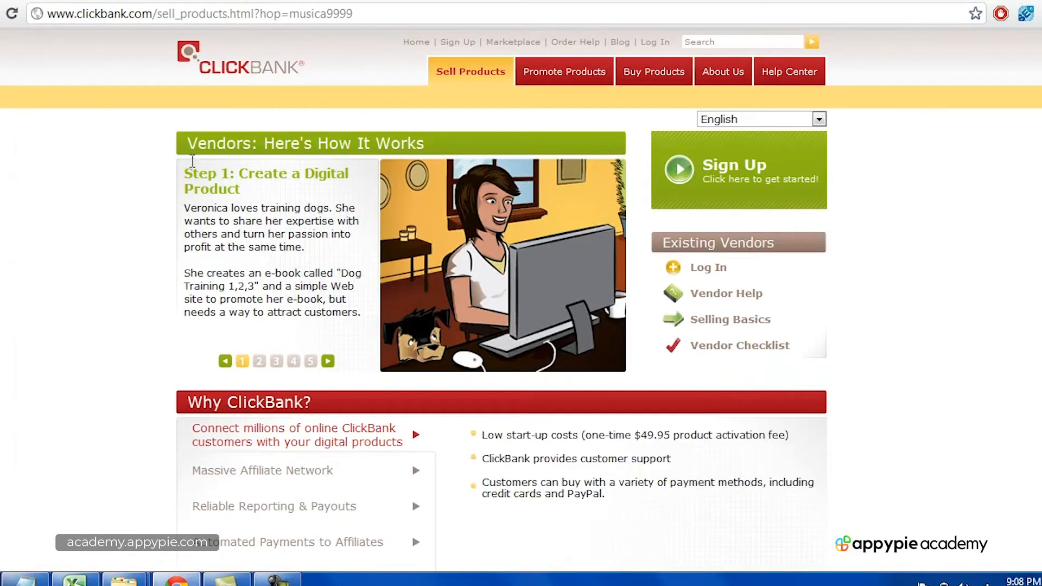
# Step: Open ClickBank's signup form, then go to the account's My Site settings page
pyautogui.click(450, 44)
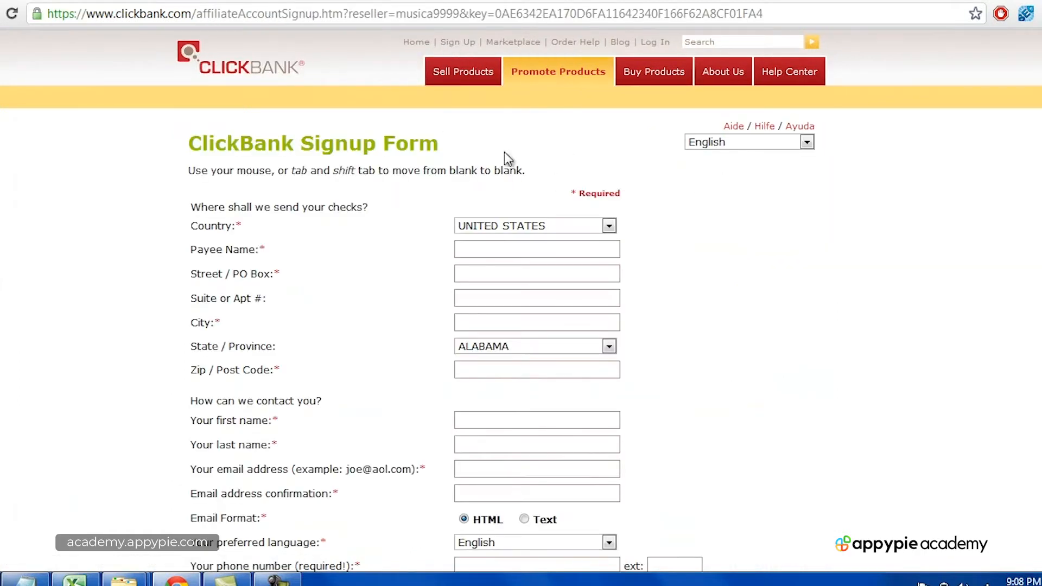
pyautogui.click(278, 580)
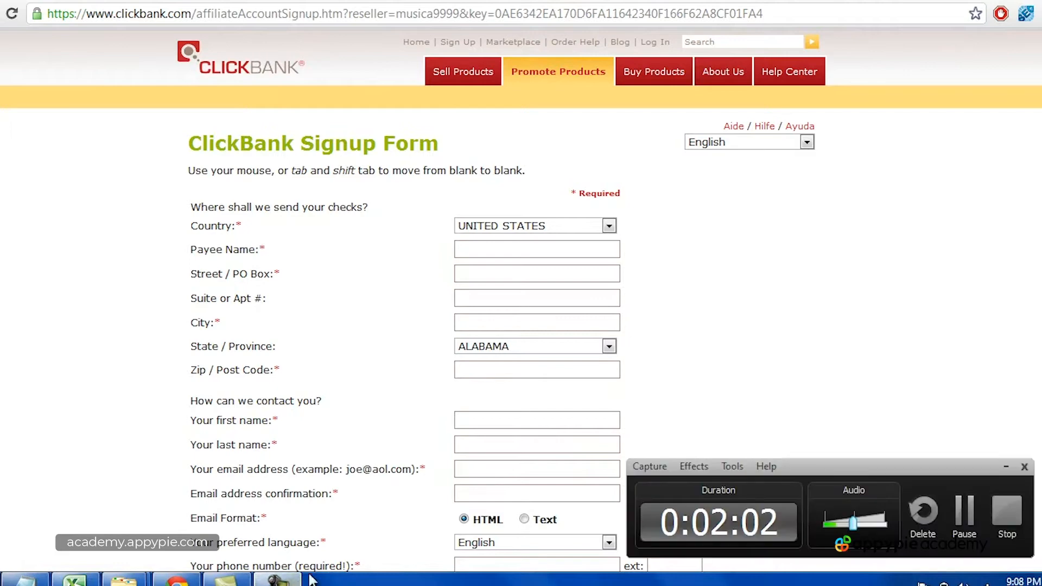
pyautogui.click(1004, 513)
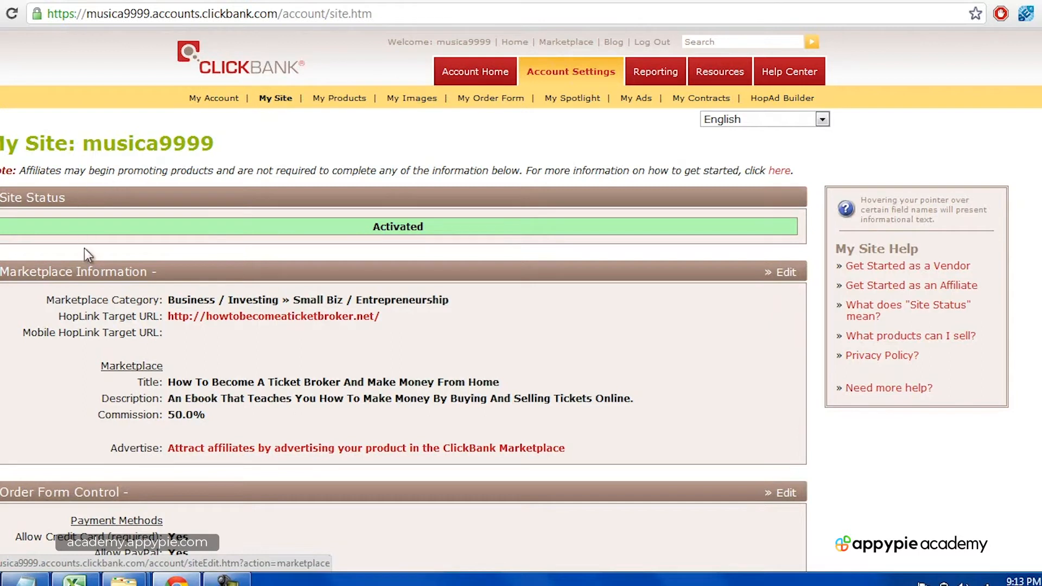
# Step: Open the ticket broker Marketplace Information editor and check its HopLink target URL
pyautogui.click(785, 273)
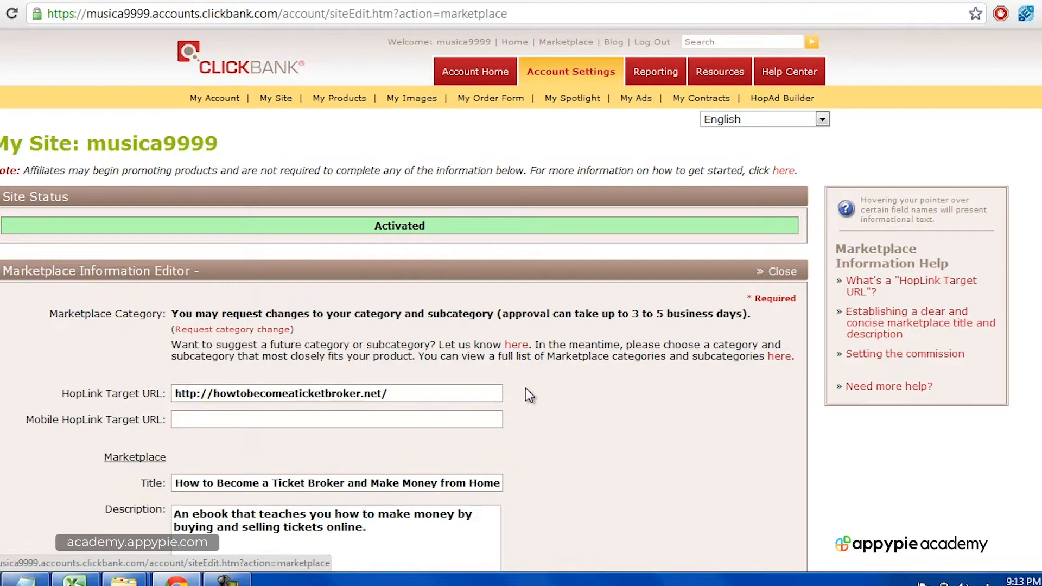
pyautogui.scroll(-1, 744, 293)
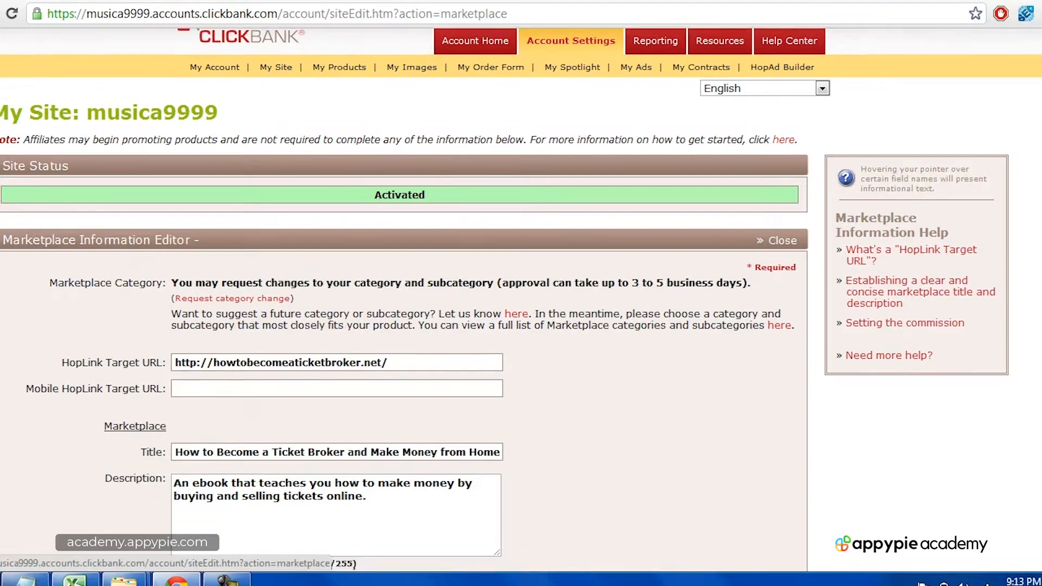
pyautogui.moveTo(105, 356)
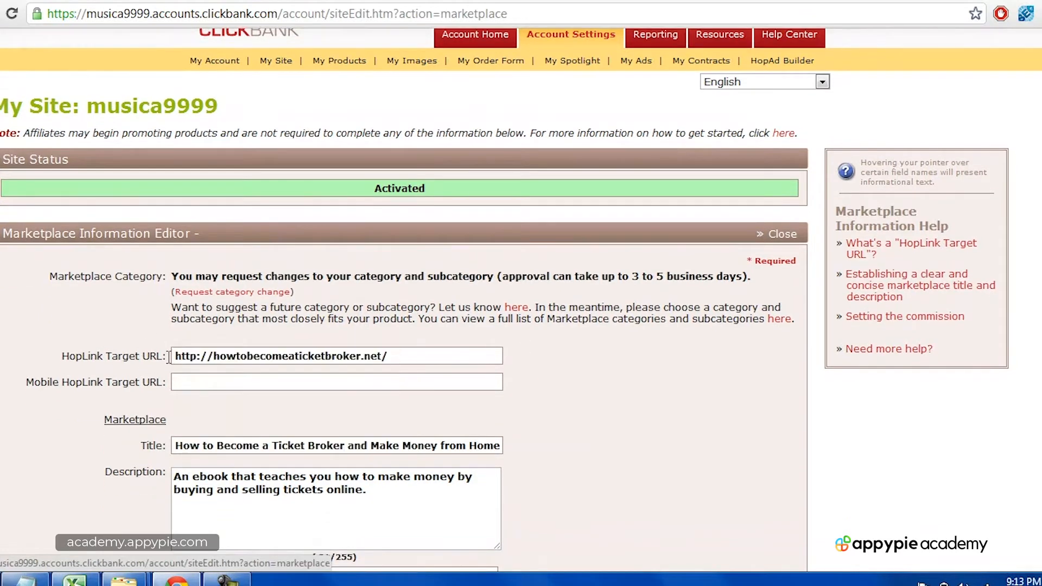
pyautogui.click(394, 356)
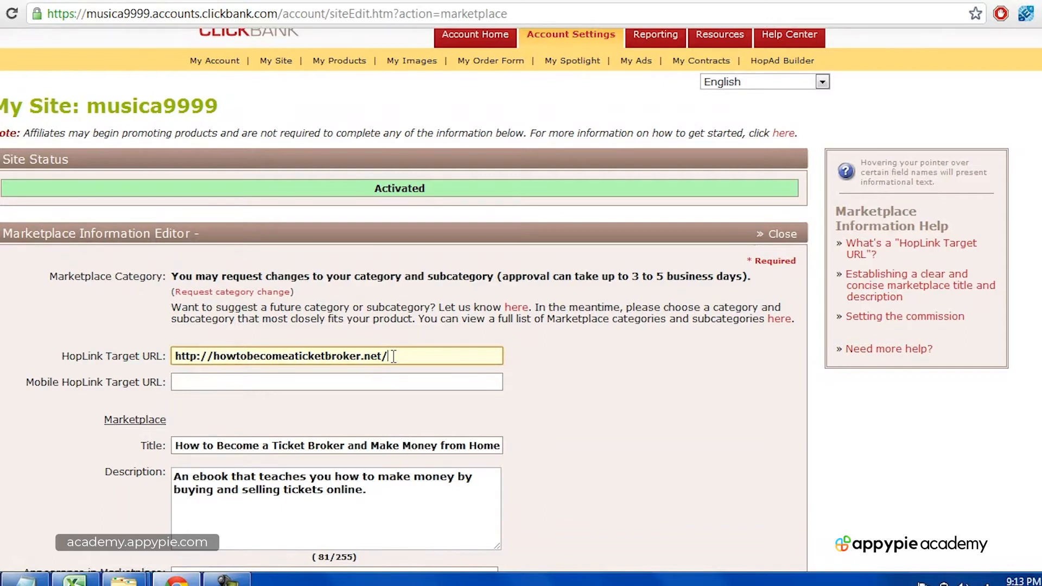
pyautogui.scroll(-2, 584, 369)
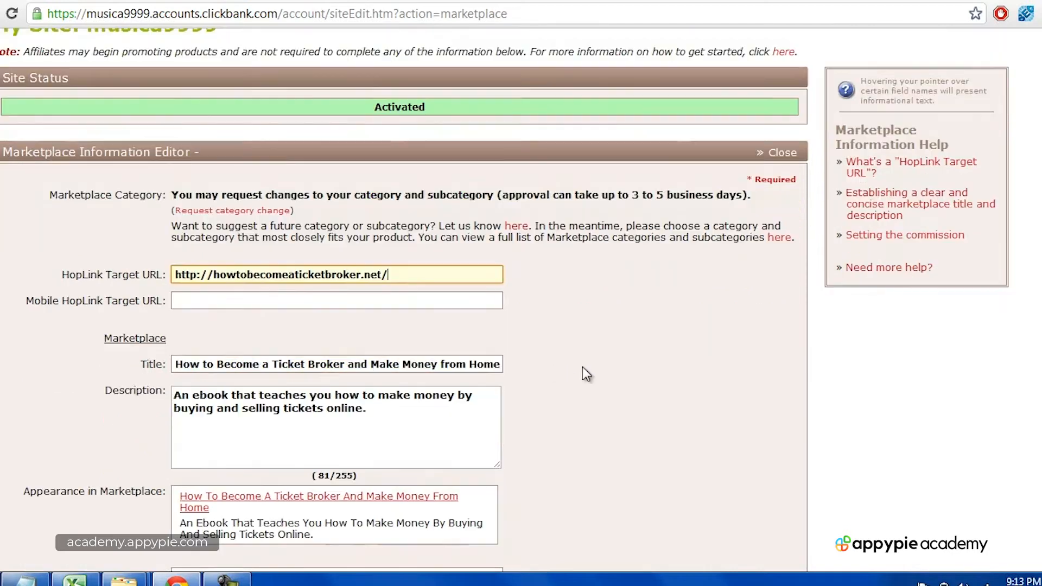
# Step: Review the product title and description, save, and dismiss the marketplace text error
pyautogui.click(177, 365)
pyautogui.moveTo(178, 364); pyautogui.dragTo(559, 363)
pyautogui.click(499, 386)
pyautogui.moveTo(472, 421); pyautogui.dragTo(186, 369)
pyautogui.click(367, 406)
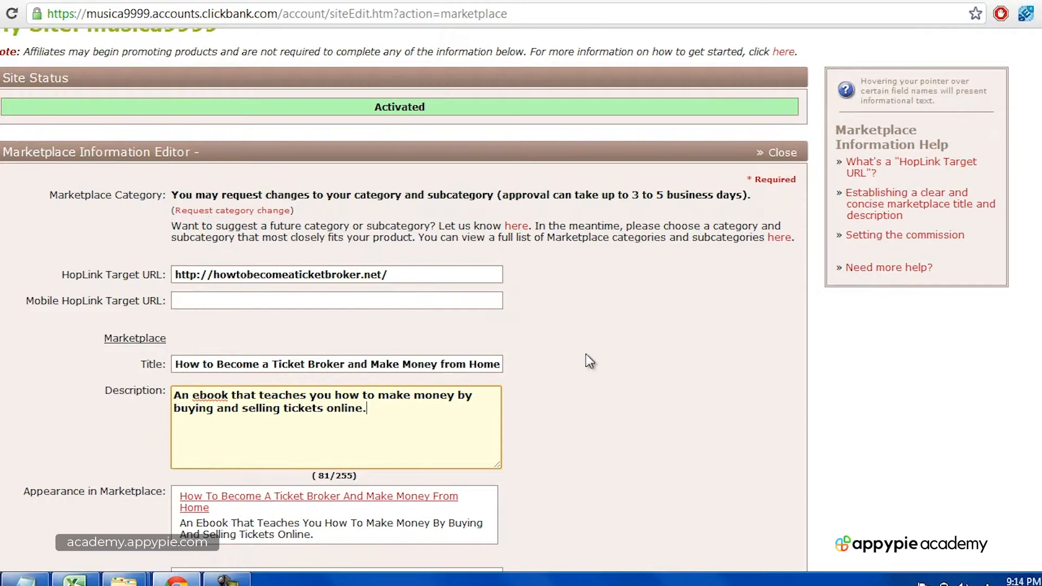
pyautogui.scroll(-2, 577, 338)
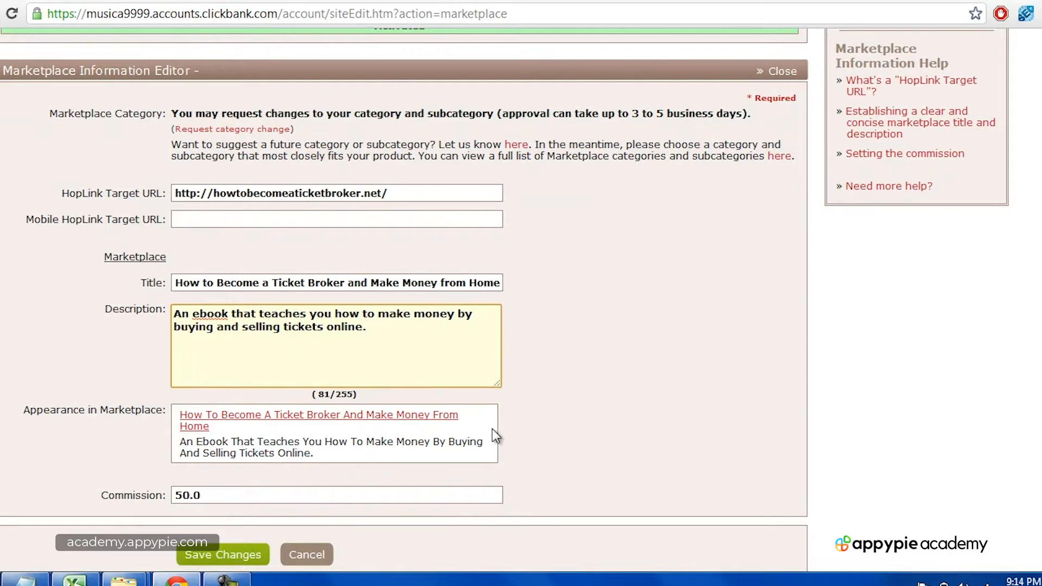
pyautogui.moveTo(171, 512)
pyautogui.moveTo(391, 326); pyautogui.dragTo(171, 312)
pyautogui.click(377, 321)
pyautogui.click(239, 552)
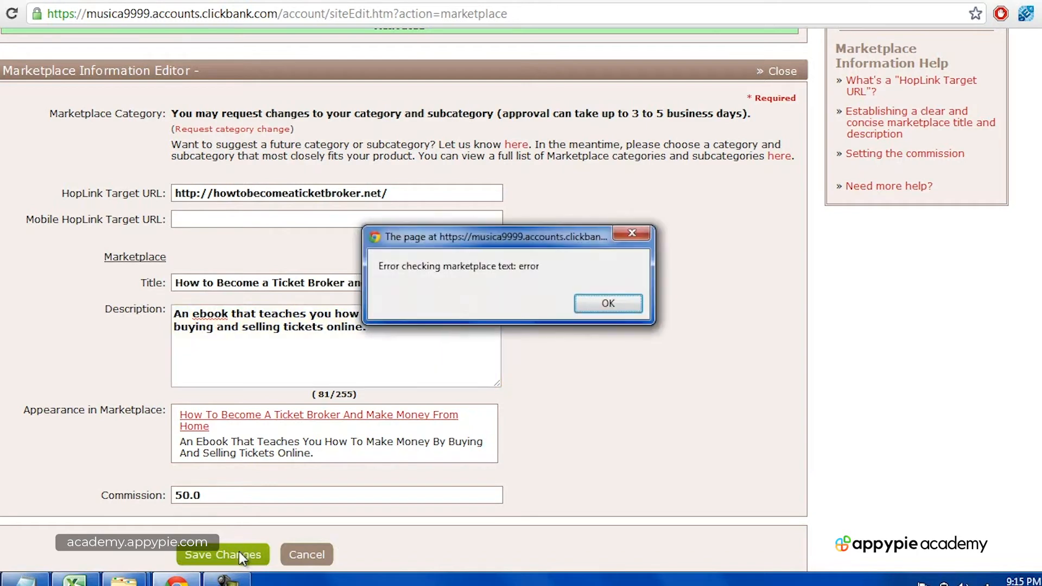
pyautogui.click(629, 304)
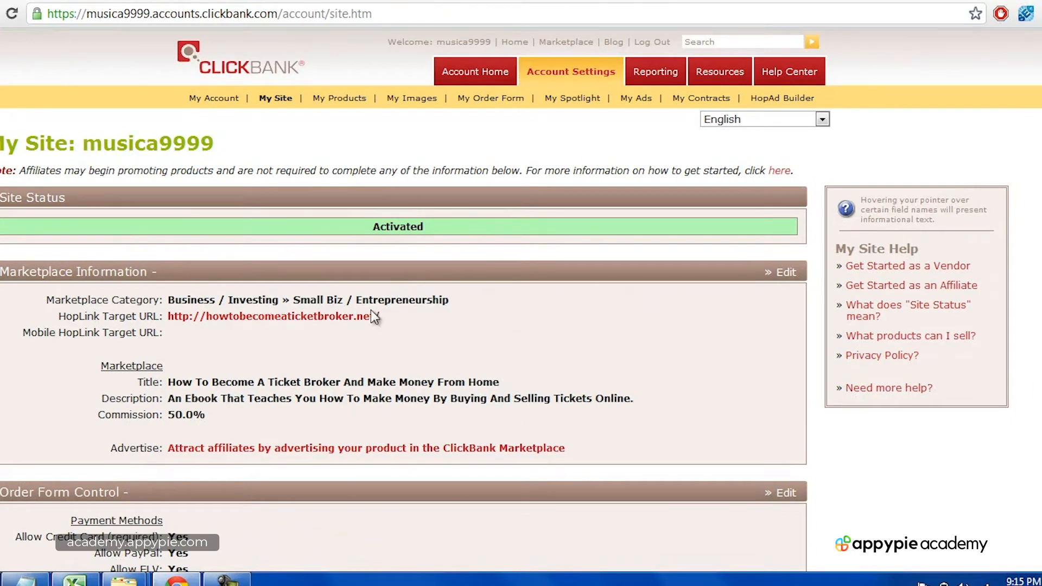
# Step: Show My Products with the three approved products at 27.00, 99.00 and 37.00 USD
pyautogui.click(349, 102)
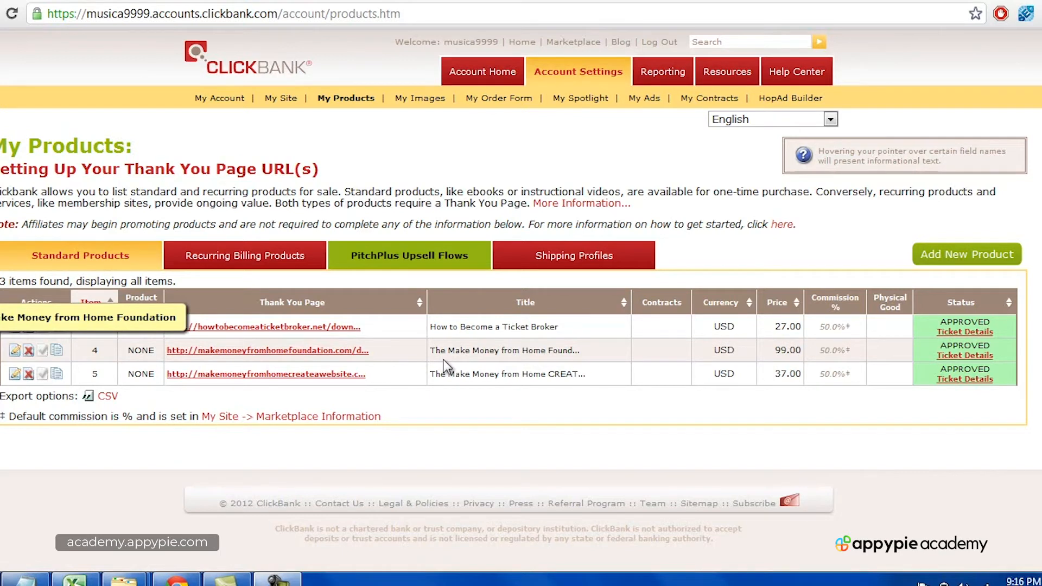
# Step: Preview the ticket broker thank-you page, then open item 3 in the Standard Product Editor
pyautogui.click(336, 327)
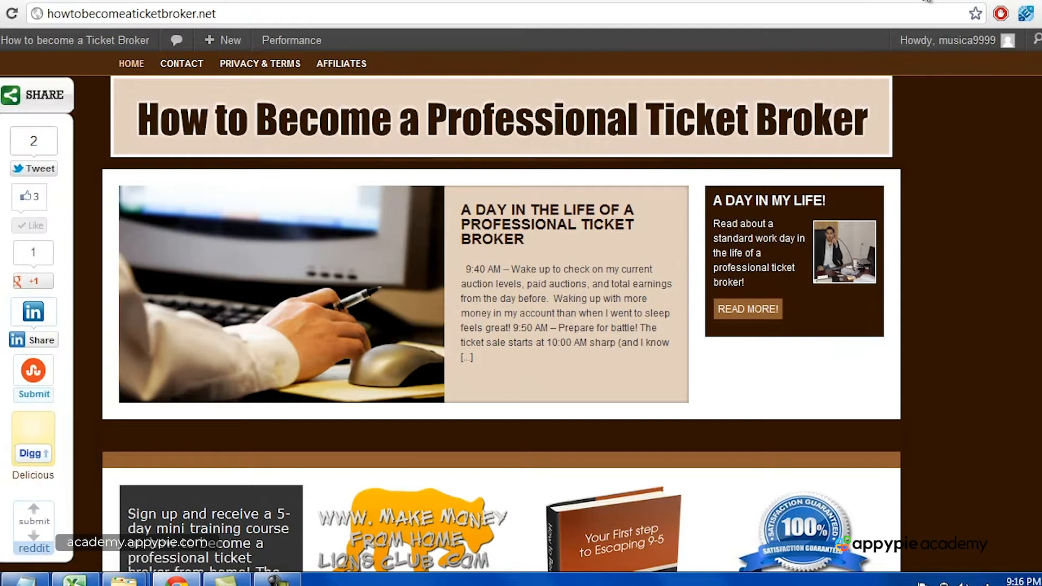
pyautogui.click(924, 1)
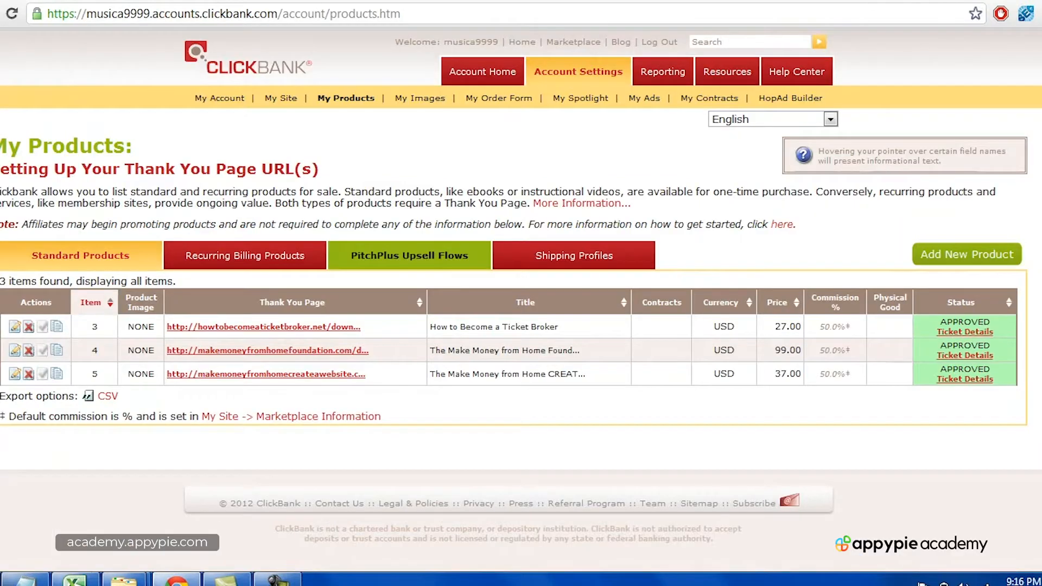
pyautogui.click(14, 329)
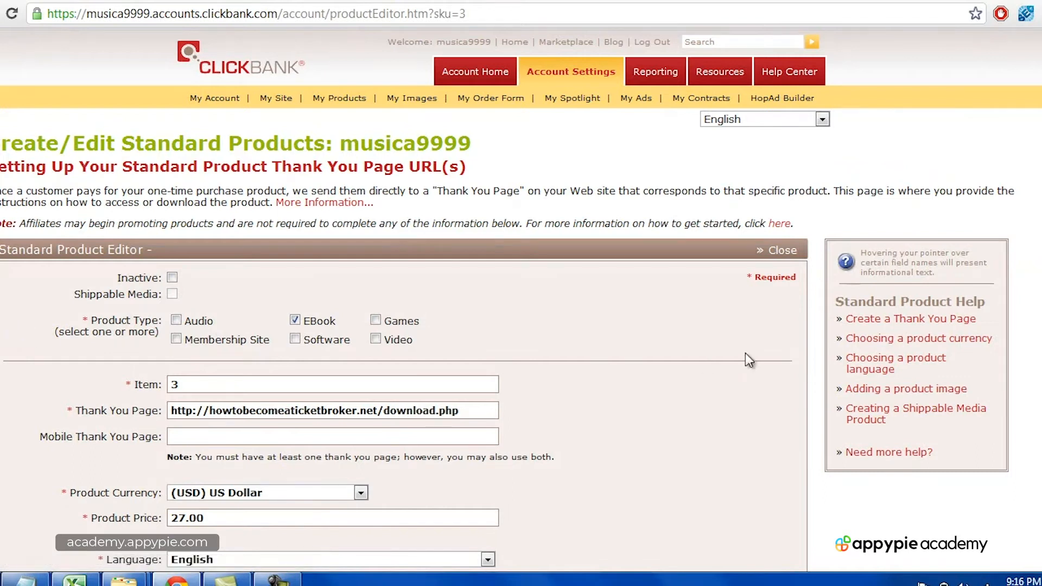
pyautogui.scroll(-3, 732, 340)
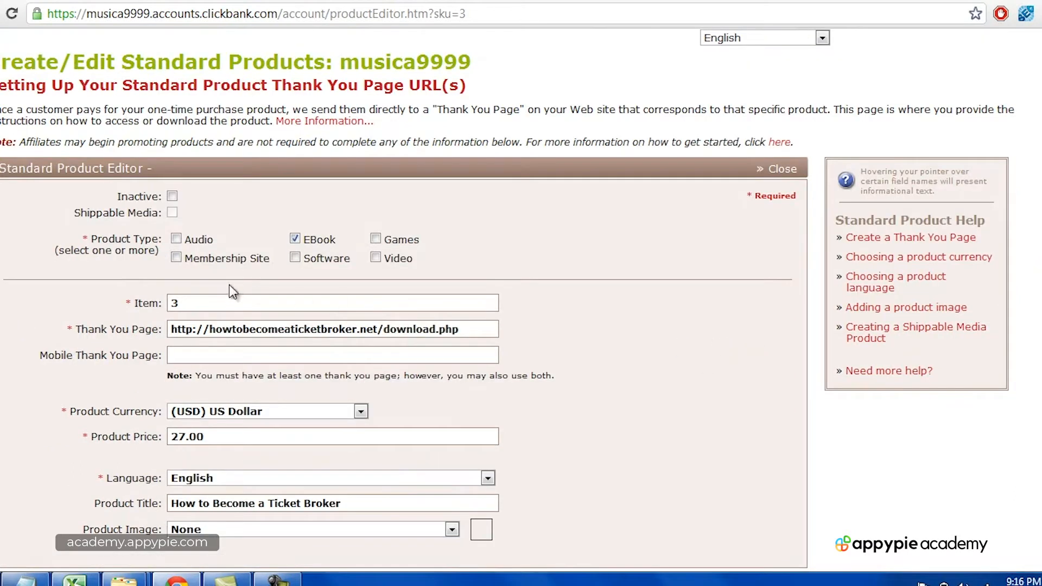
pyautogui.click(223, 299)
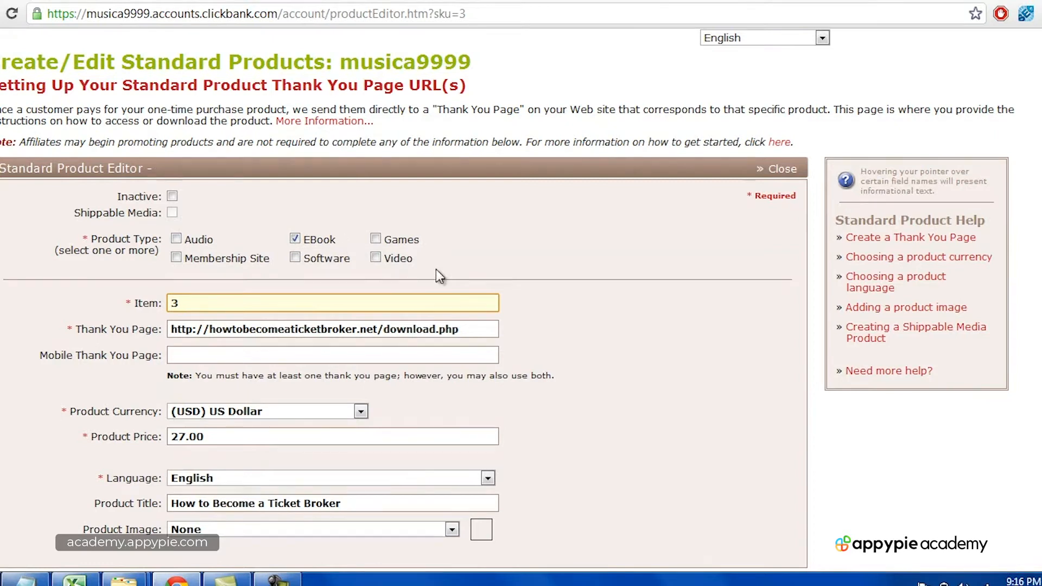
pyautogui.moveTo(170, 330); pyautogui.dragTo(460, 330)
pyautogui.click(460, 329)
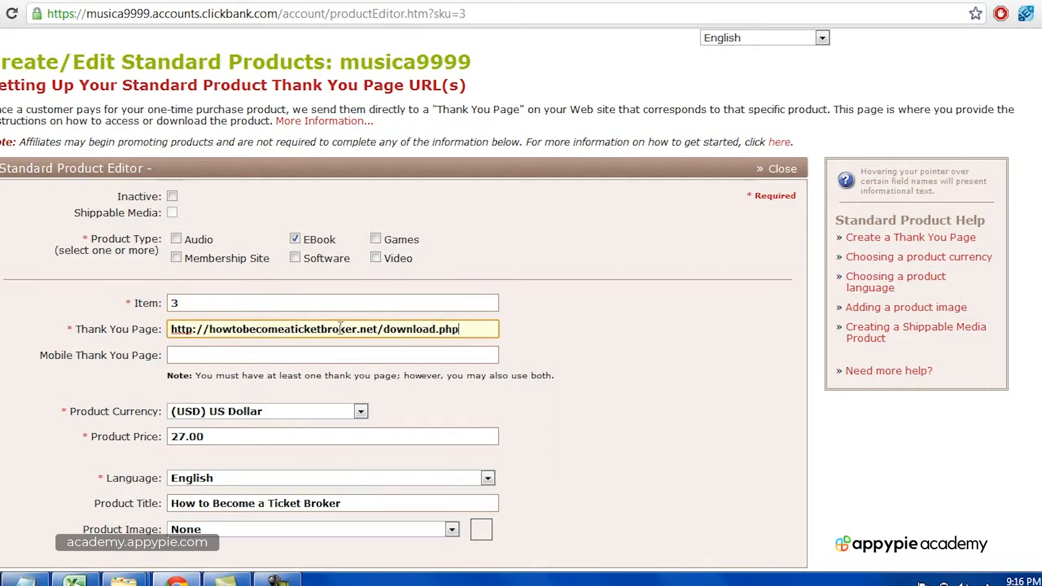
pyautogui.moveTo(174, 329); pyautogui.dragTo(461, 331)
pyautogui.click(384, 330)
pyautogui.click(461, 331)
pyautogui.scroll(-1, 551, 360)
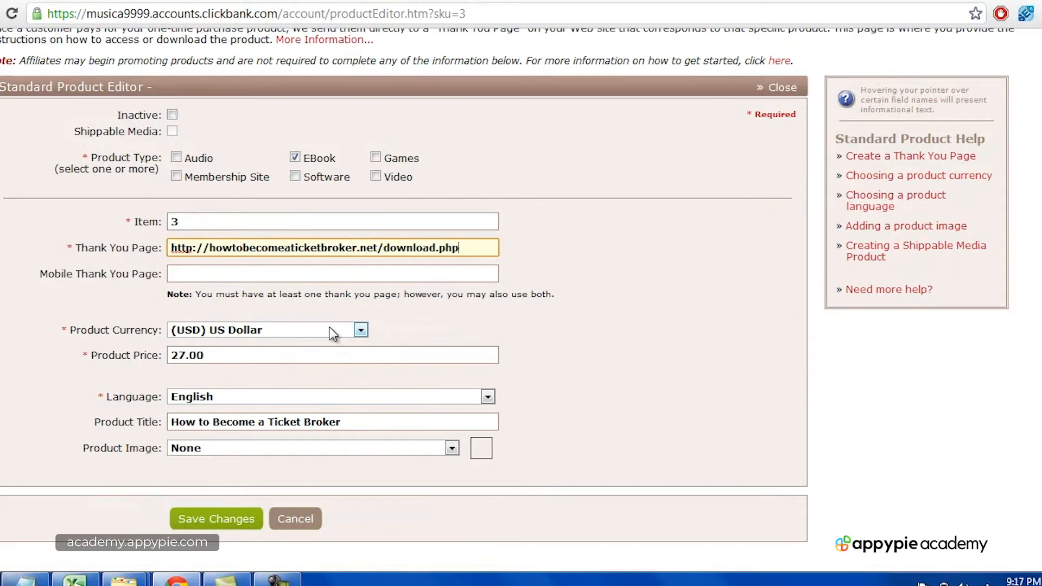
pyautogui.click(246, 357)
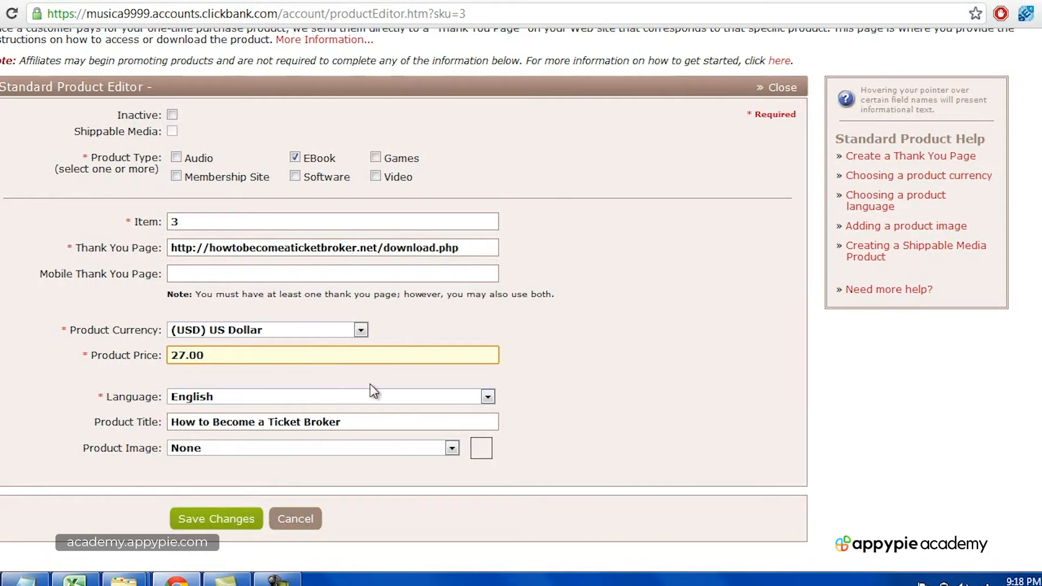
# Step: Save the ticket broker product settings and return to the My Site page
pyautogui.click(220, 525)
pyautogui.click(277, 579)
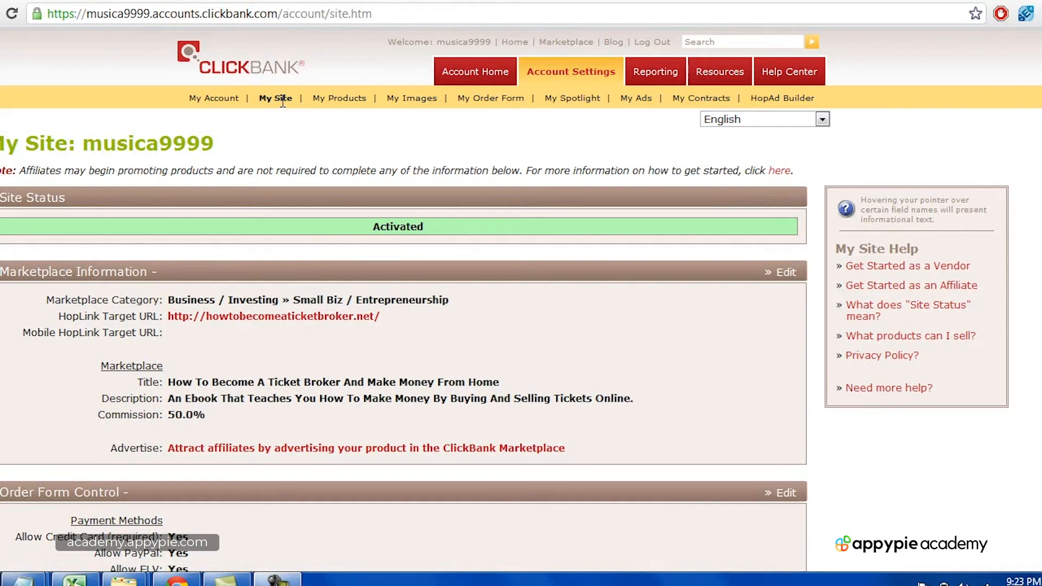
# Step: Review the My Site marketplace details, then minimize the browser to the desktop
pyautogui.scroll(-3, 404, 298)
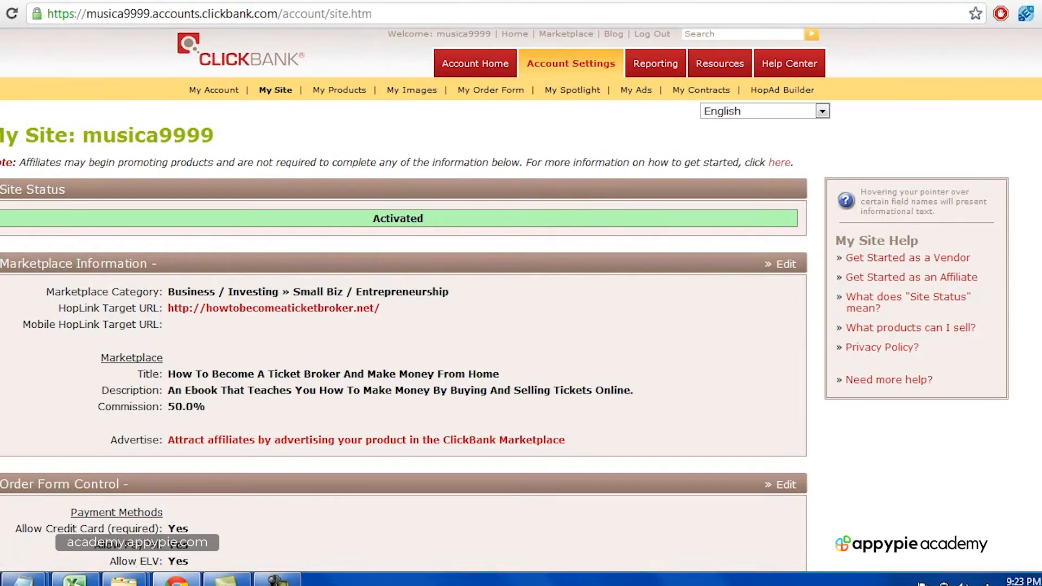
pyautogui.scroll(-1, 404, 299)
pyautogui.scroll(1, 403, 299)
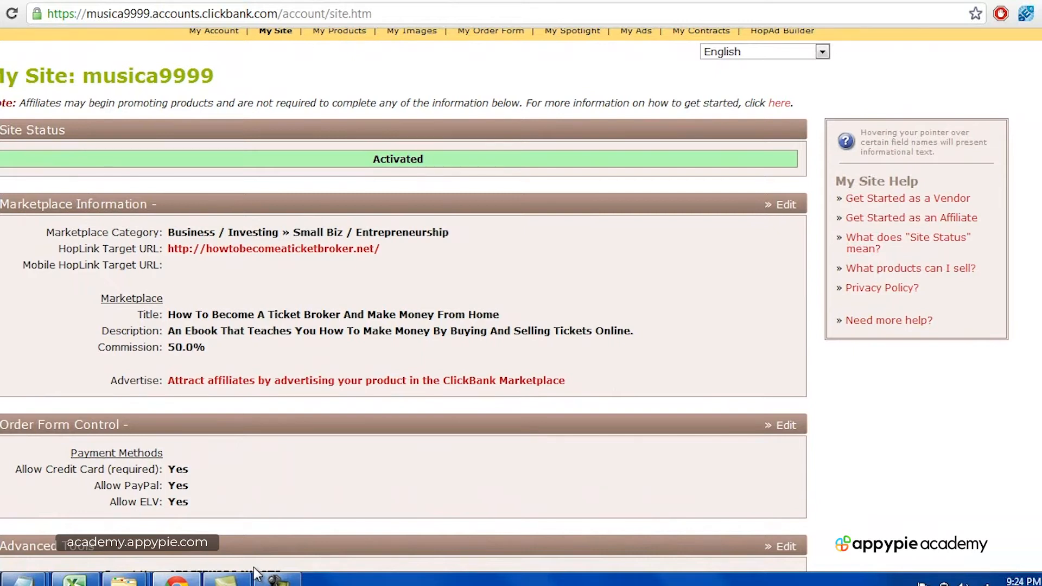
pyautogui.scroll(2, 636, 349)
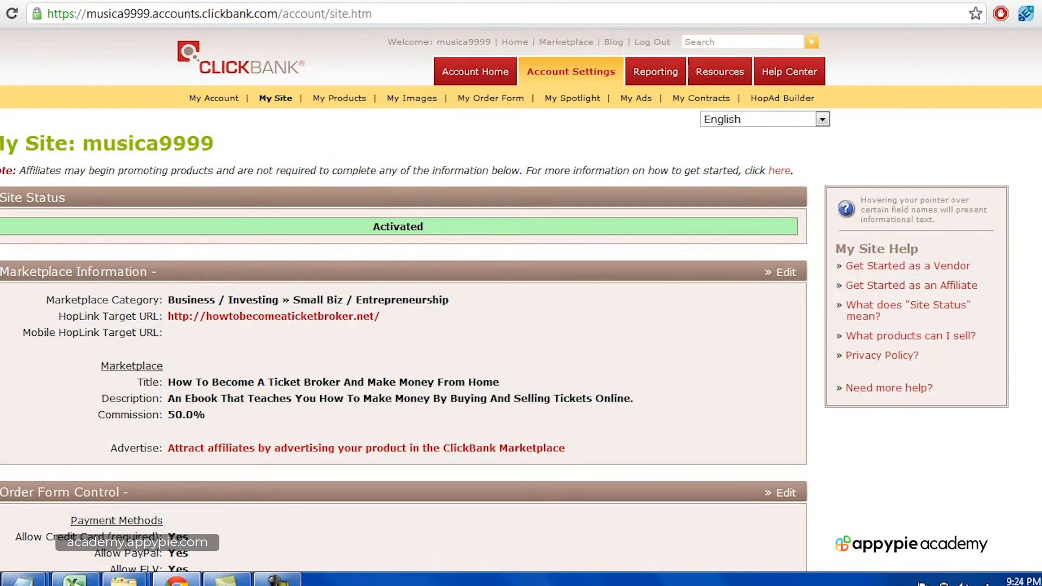
pyautogui.click(275, 579)
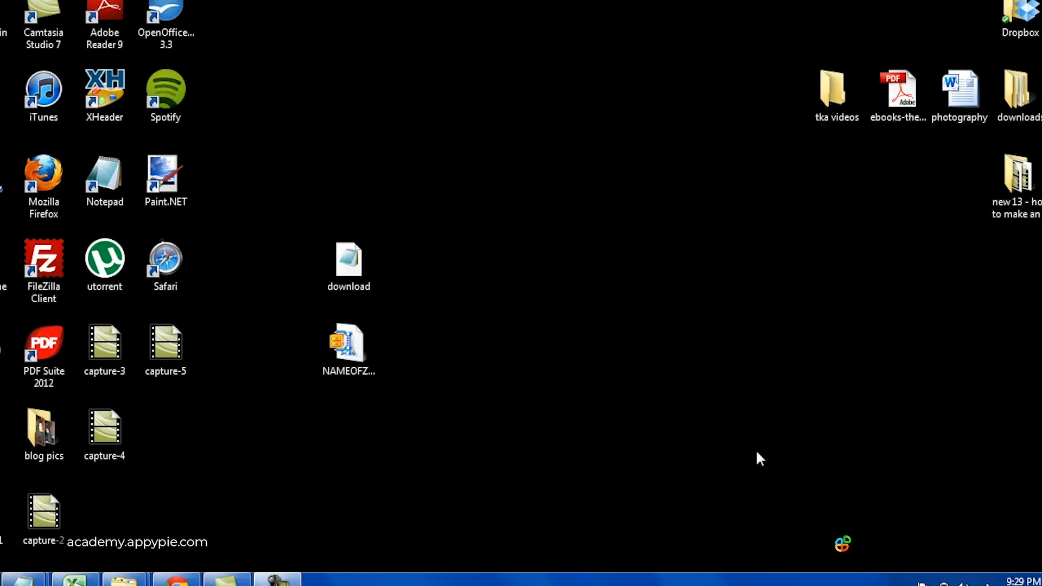
# Step: Open download.php from the desktop in Notepad to view its cbValid check and NAMEOFZIPFILE.zip link
pyautogui.moveTo(302, 220); pyautogui.dragTo(451, 420)
pyautogui.click(351, 360)
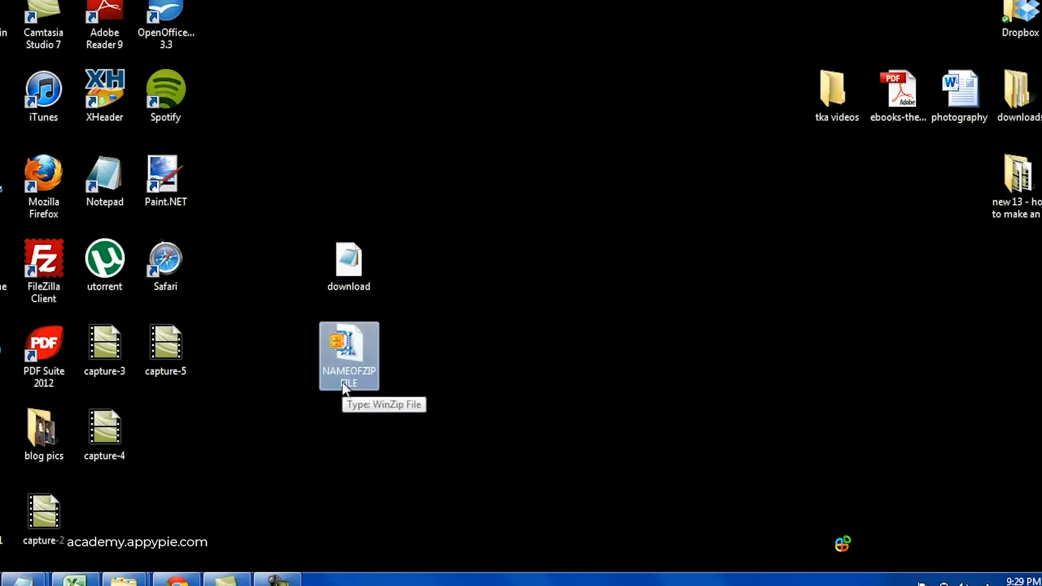
pyautogui.moveTo(361, 279)
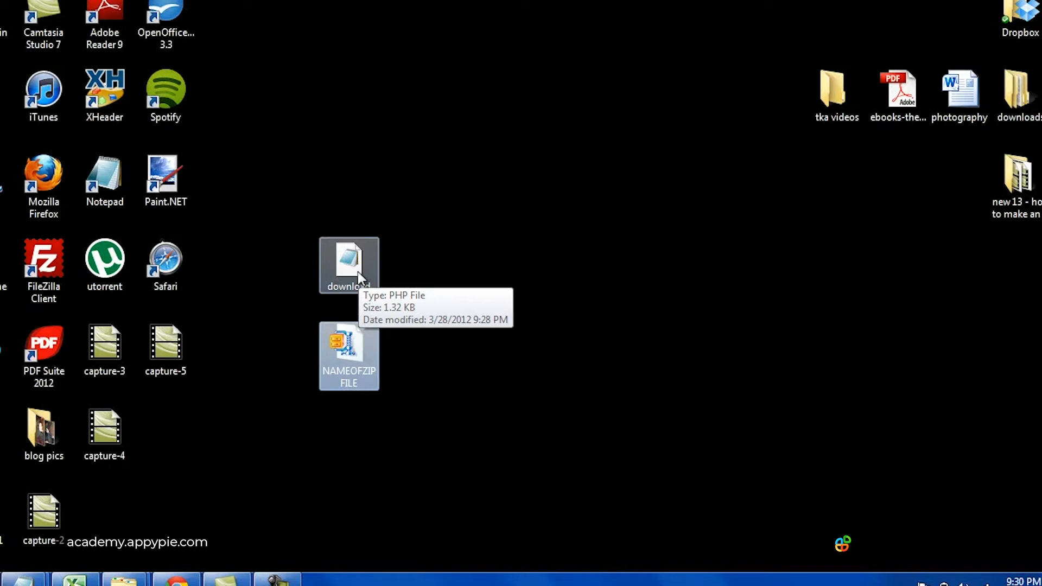
pyautogui.doubleClick(358, 275)
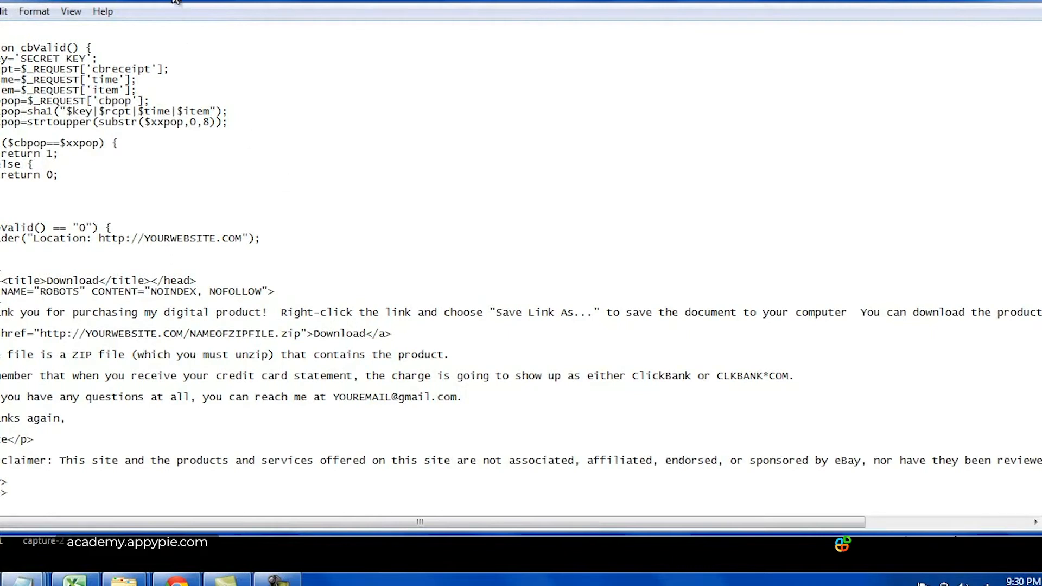
# Step: Highlight the SECRET KEY placeholder, the YOURWEBSITE.COM redirect URL and the zip download link in download.php
pyautogui.moveTo(216, 10); pyautogui.dragTo(223, 17)
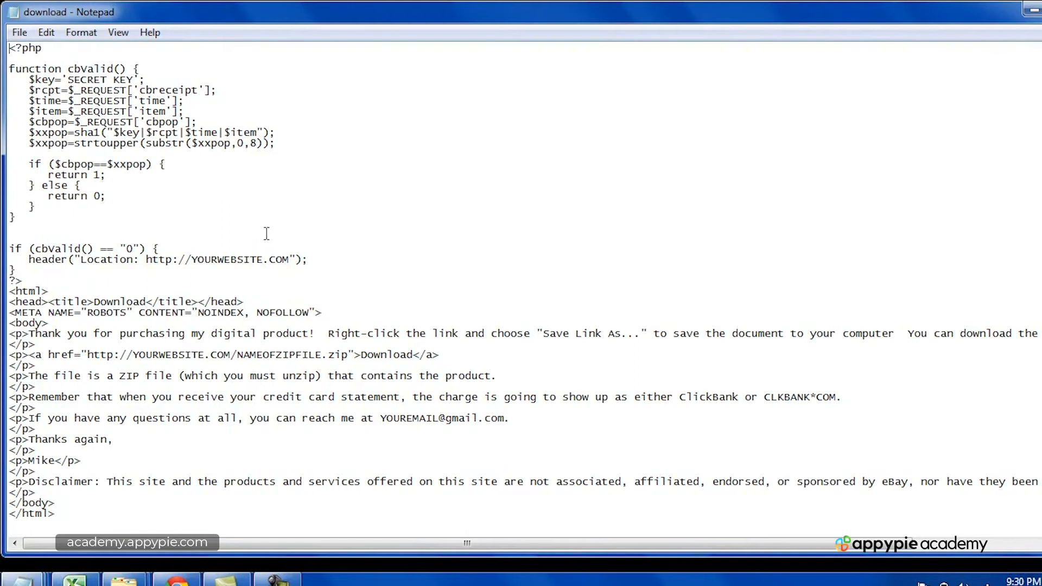
pyautogui.moveTo(68, 79); pyautogui.dragTo(133, 72)
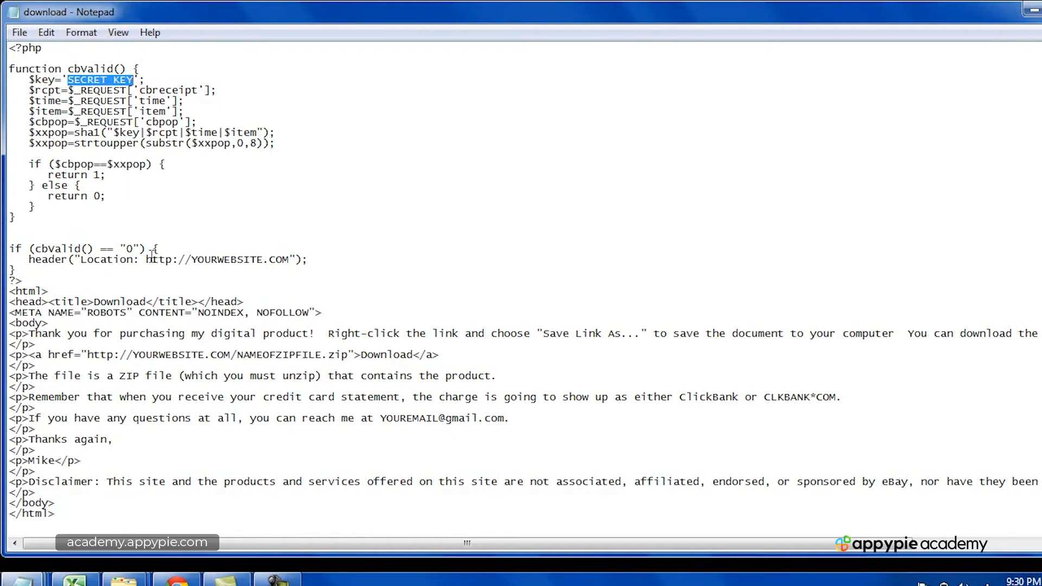
pyautogui.moveTo(147, 260); pyautogui.dragTo(287, 265)
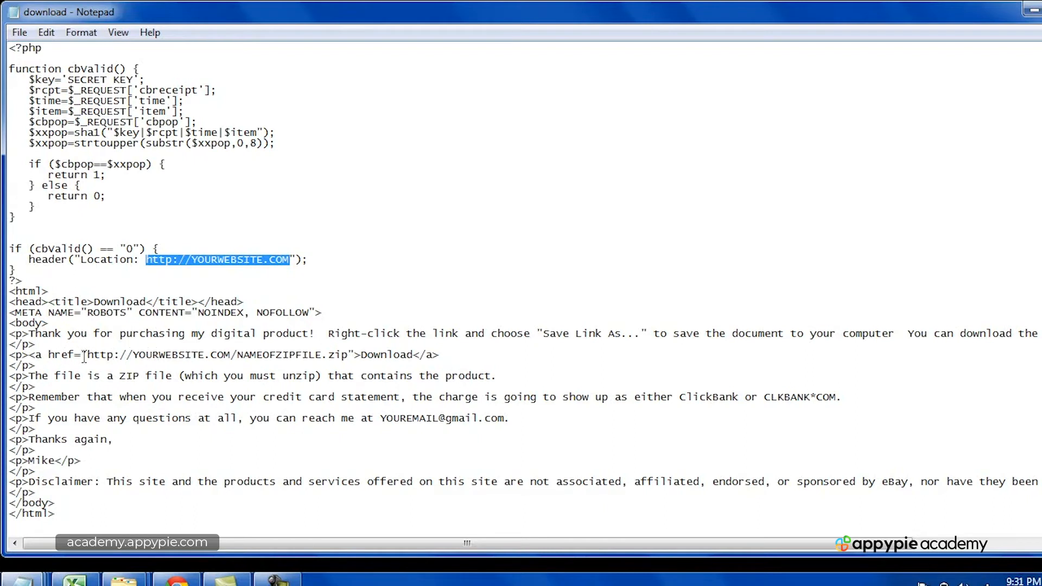
pyautogui.moveTo(89, 356); pyautogui.dragTo(437, 356)
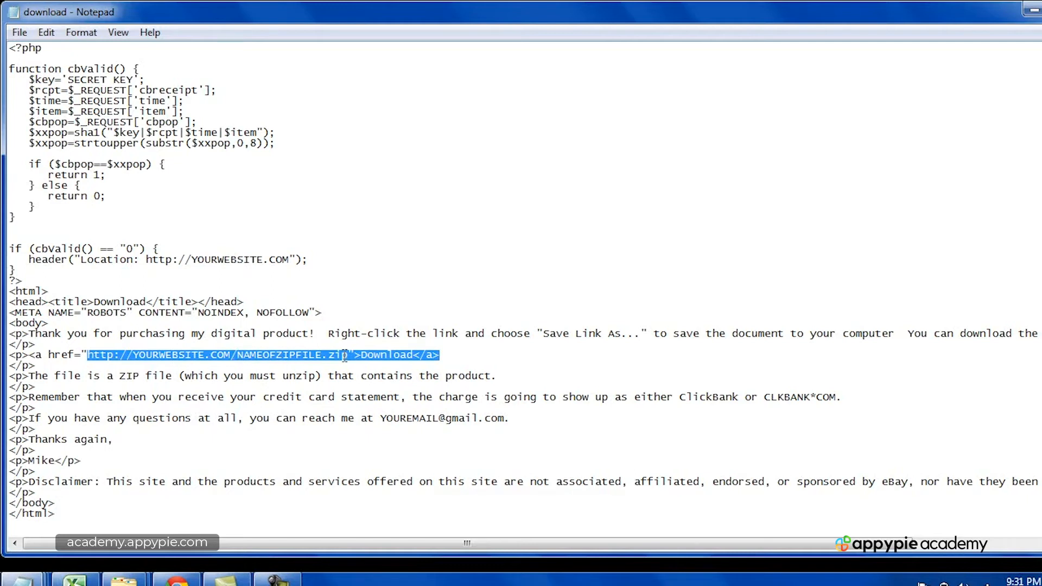
# Step: Minimize Notepad, select the NAMEOFZIPFILE zip on the desktop, then restore the download.php window
pyautogui.click(1032, 9)
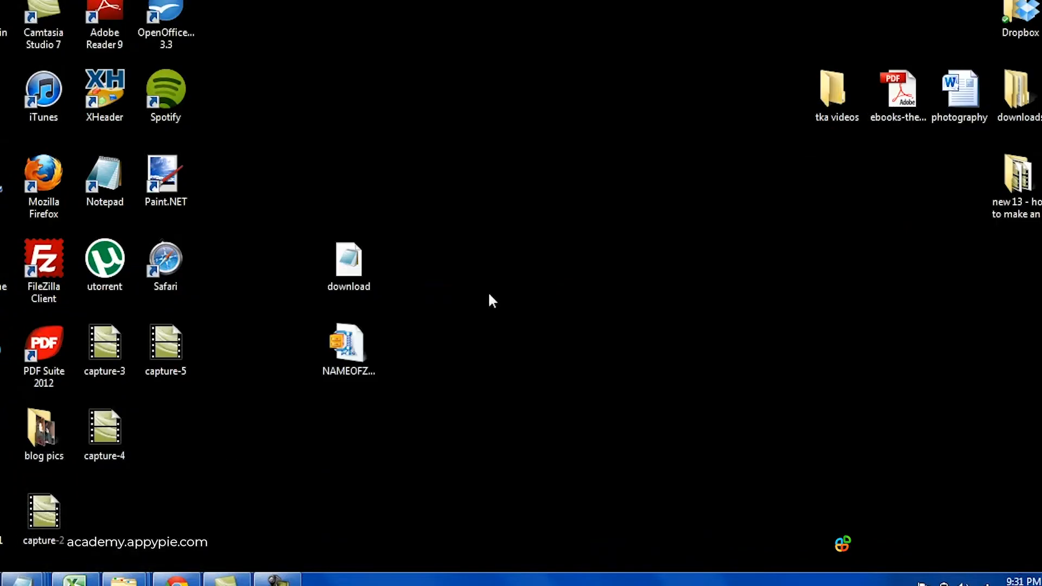
pyautogui.click(366, 366)
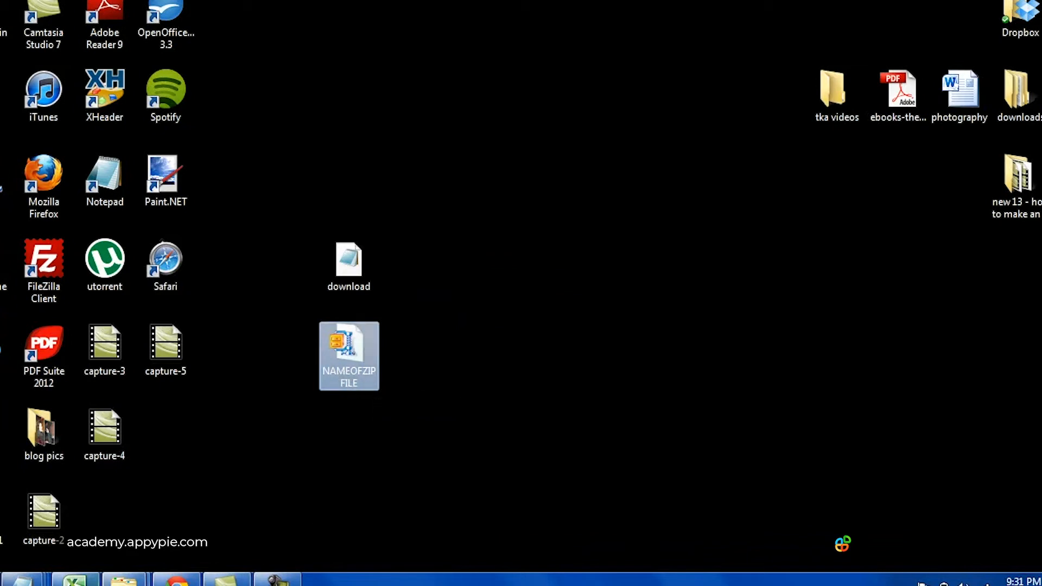
pyautogui.moveTo(225, 578)
pyautogui.click(373, 508)
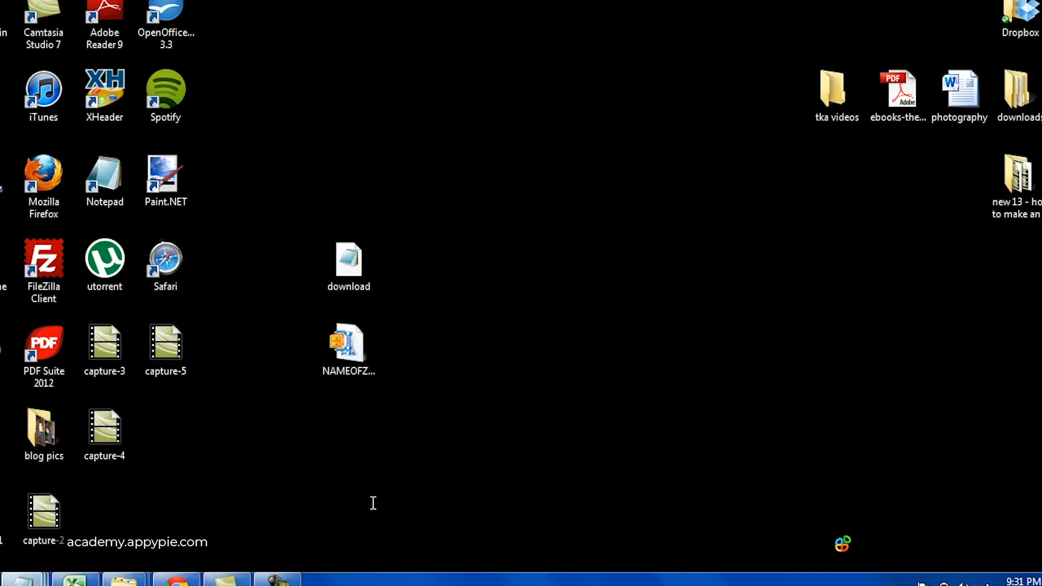
# Step: Highlight the NAMEOFZIPFILE placeholder in the link and the placeholder contact e-mail address
pyautogui.click(92, 355)
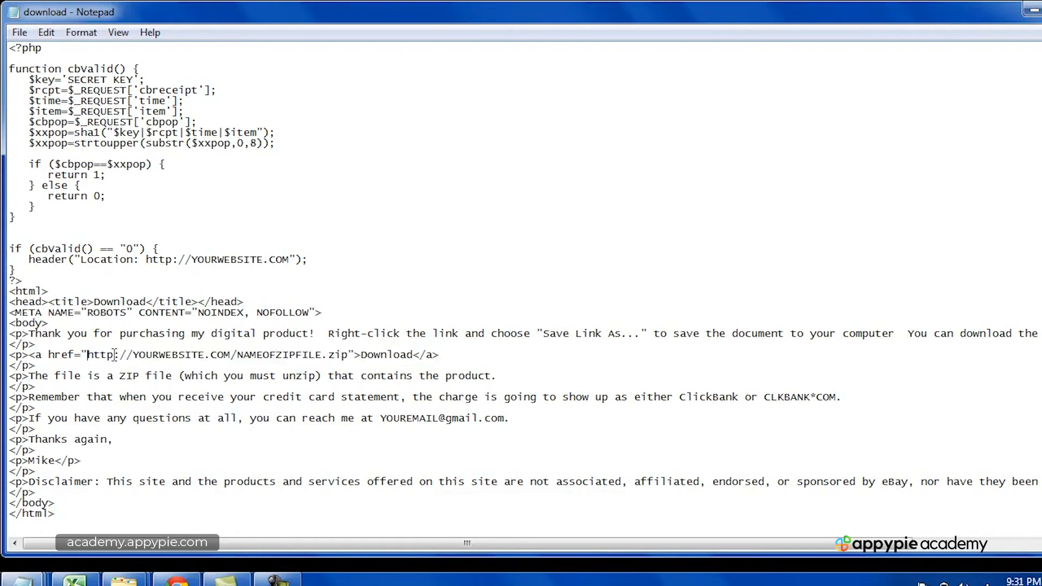
pyautogui.moveTo(237, 356); pyautogui.dragTo(322, 355)
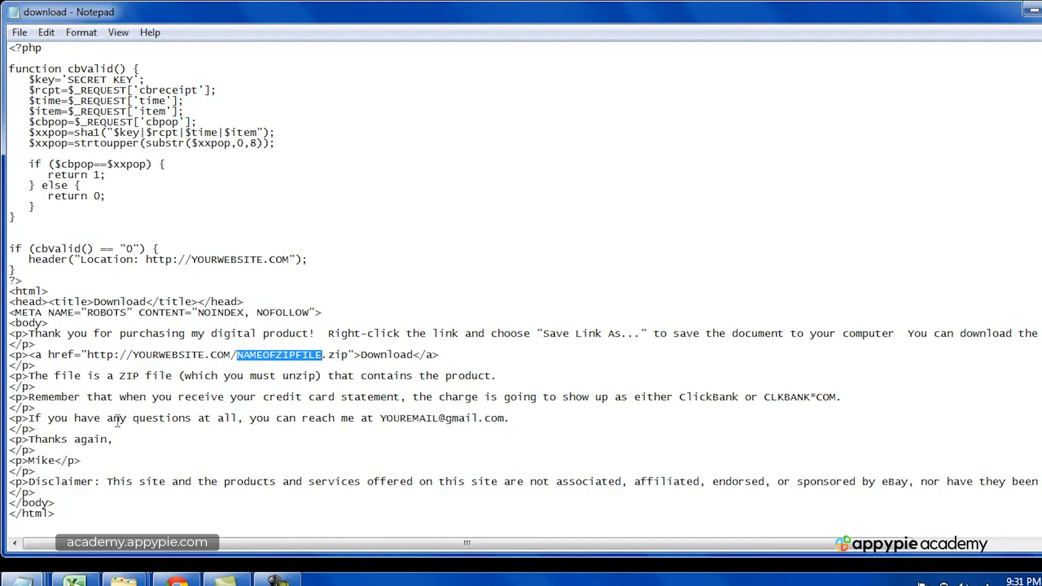
pyautogui.moveTo(381, 418); pyautogui.dragTo(508, 417)
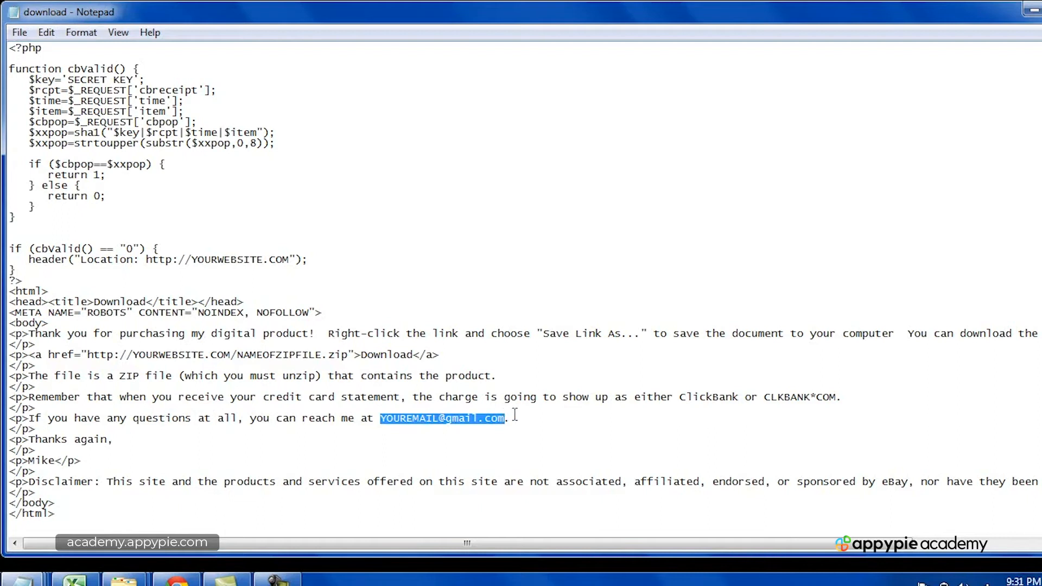
pyautogui.click(515, 416)
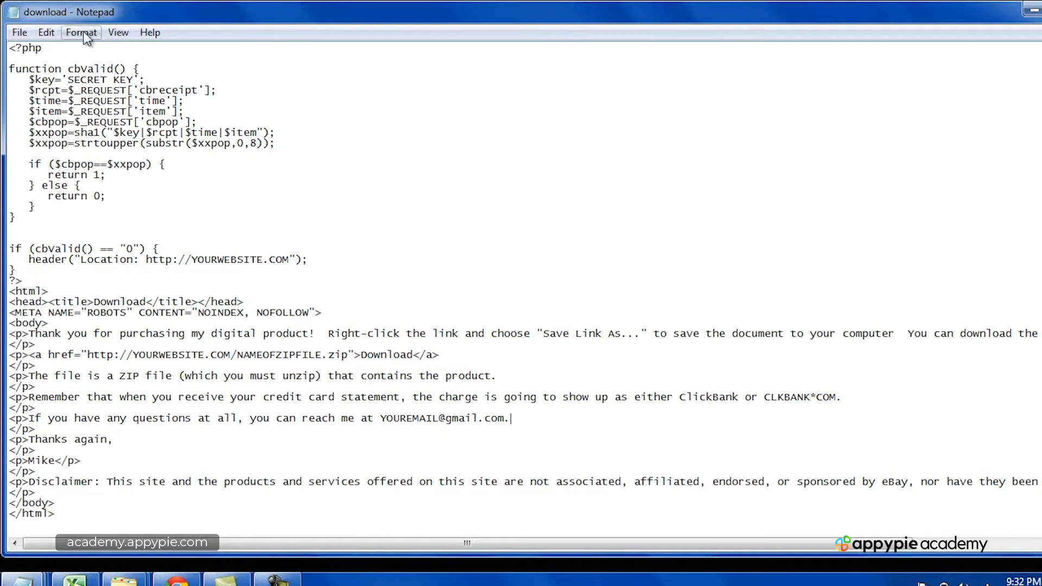
pyautogui.click(19, 32)
# Step: Try saving the code as 'download' with the Text Documents file type
pyautogui.click(60, 105)
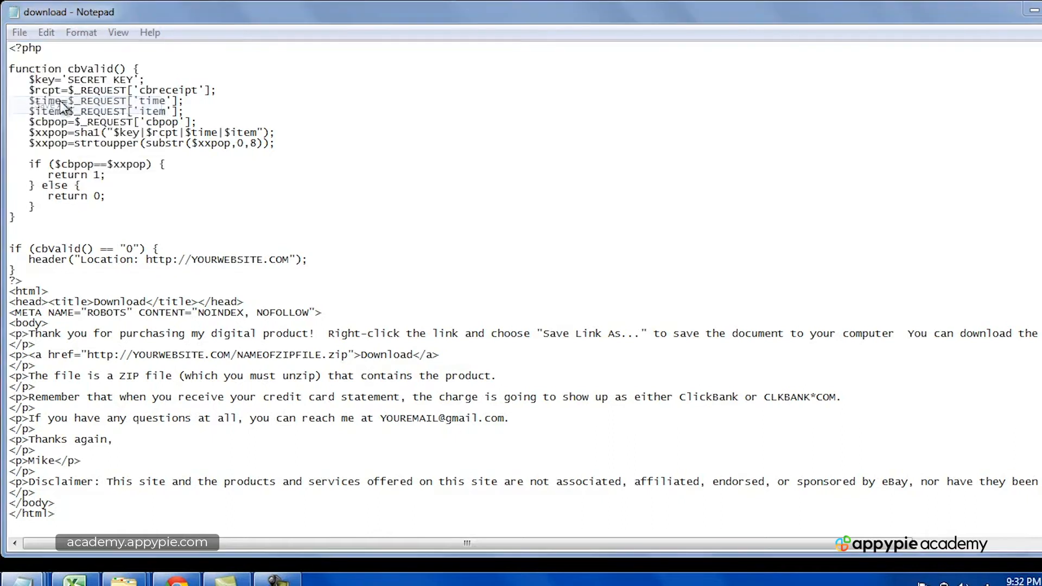
pyautogui.click(195, 348)
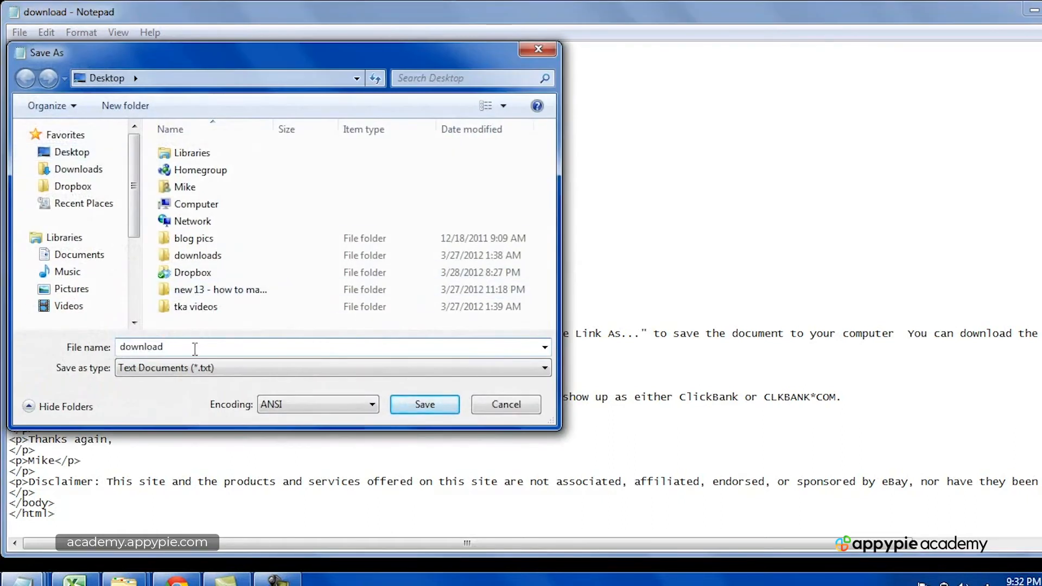
pyautogui.click(242, 368)
pyautogui.click(239, 363)
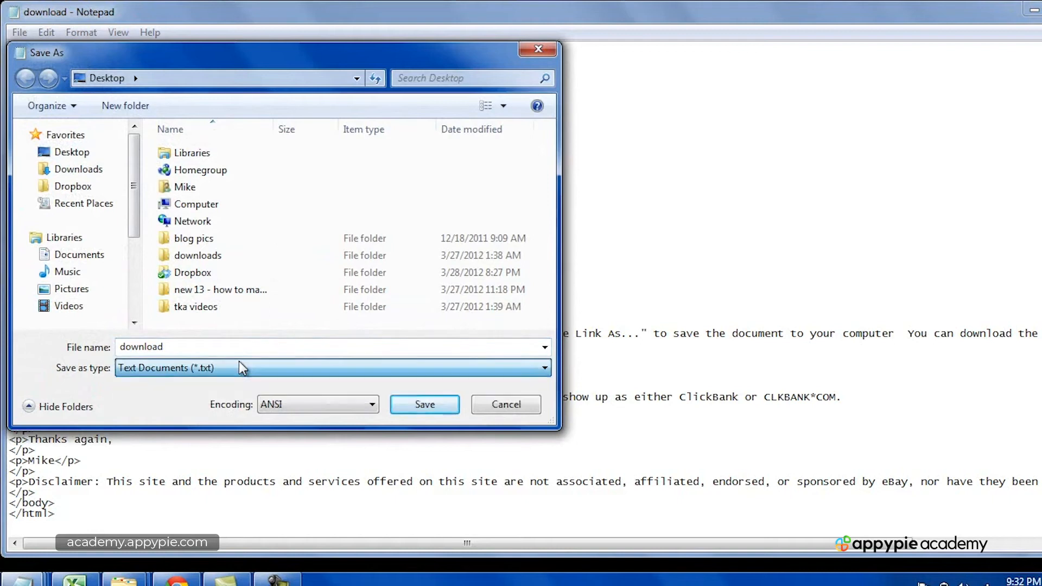
pyautogui.doubleClick(213, 349)
pyautogui.click(213, 349)
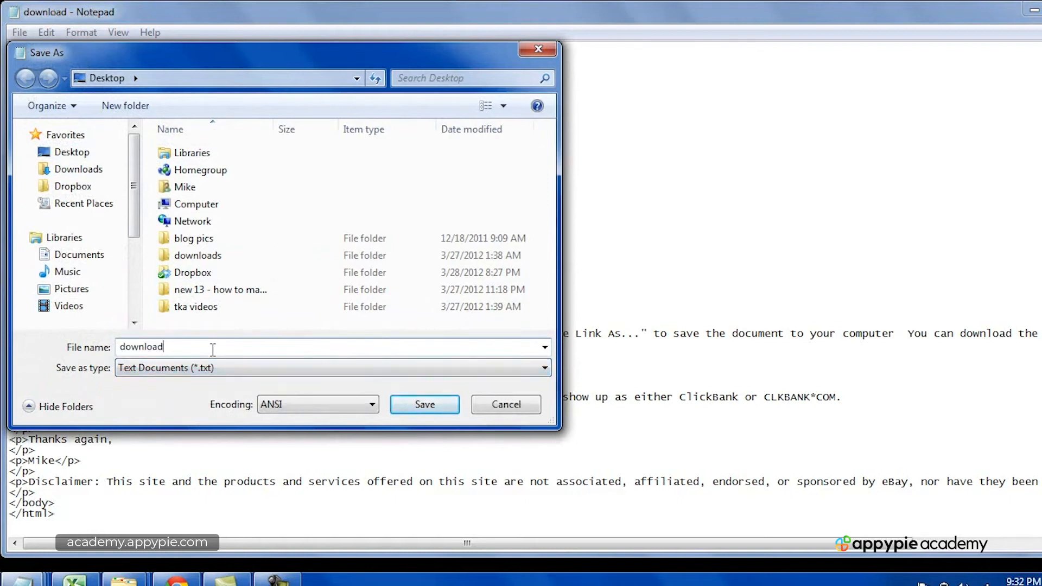
pyautogui.click(437, 406)
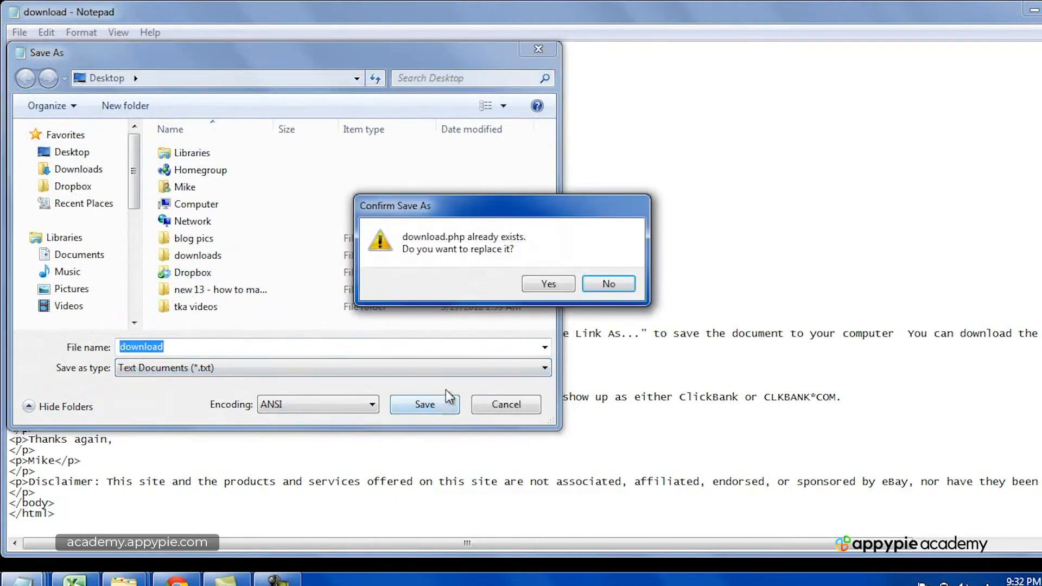
# Step: Decline the overwrite, cancel Save As, and minimize Notepad back to the desktop's download file
pyautogui.click(607, 284)
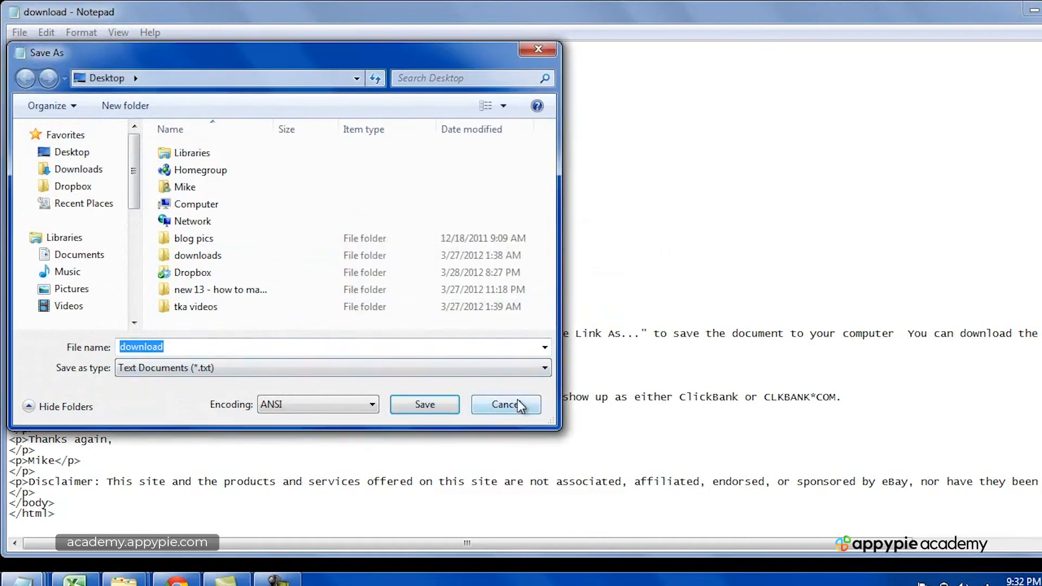
pyautogui.click(510, 403)
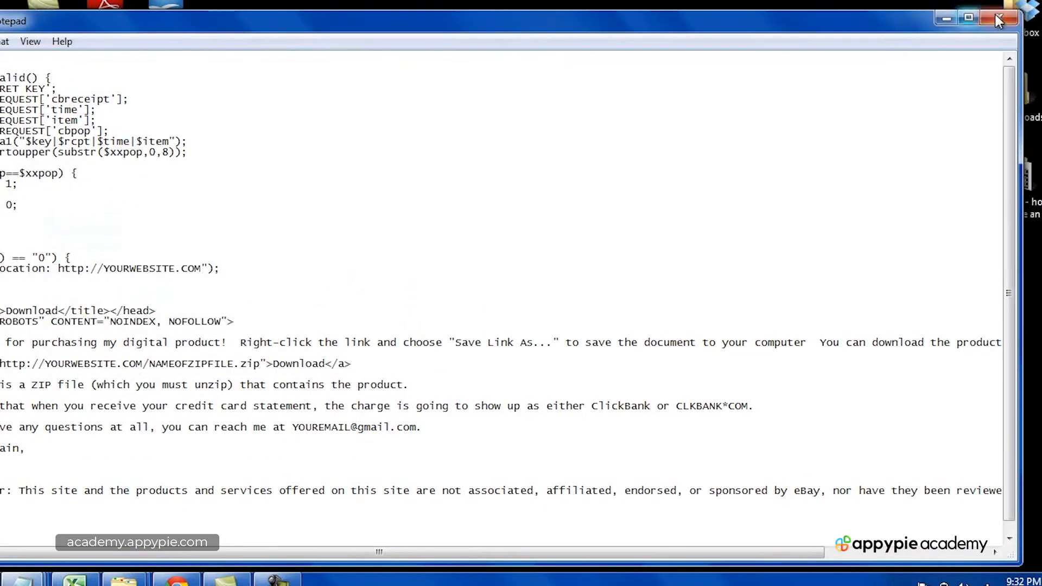
pyautogui.click(1032, 11)
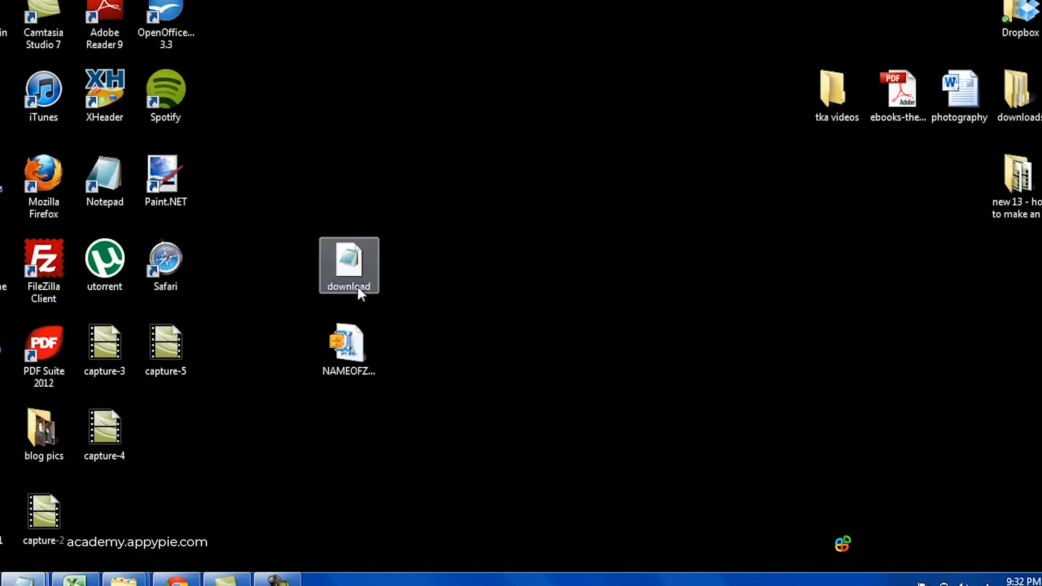
pyautogui.click(357, 289)
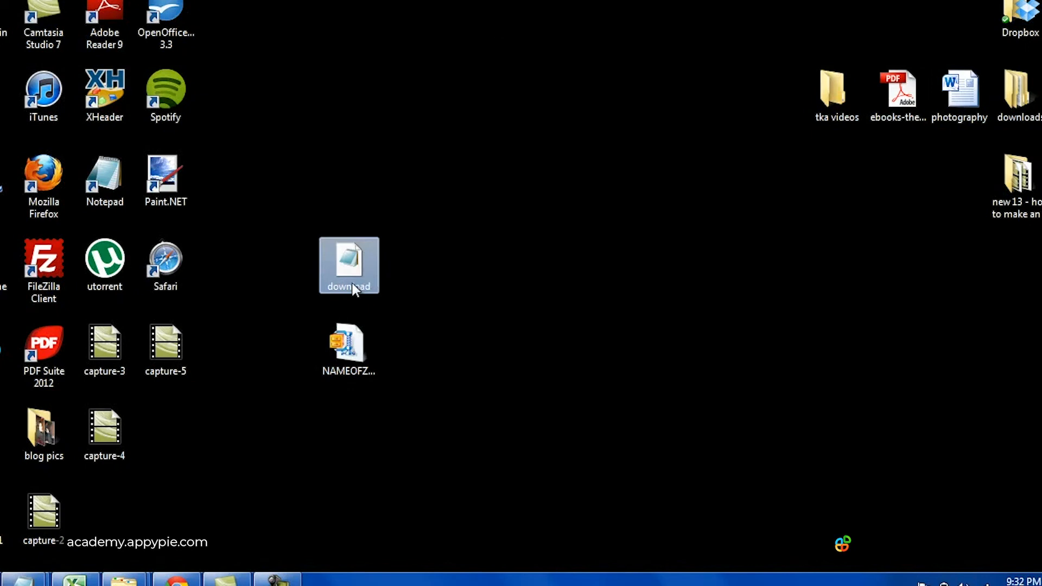
# Step: Rename the desktop download file by adding a .PHP extension
pyautogui.click(352, 284)
pyautogui.click(373, 289)
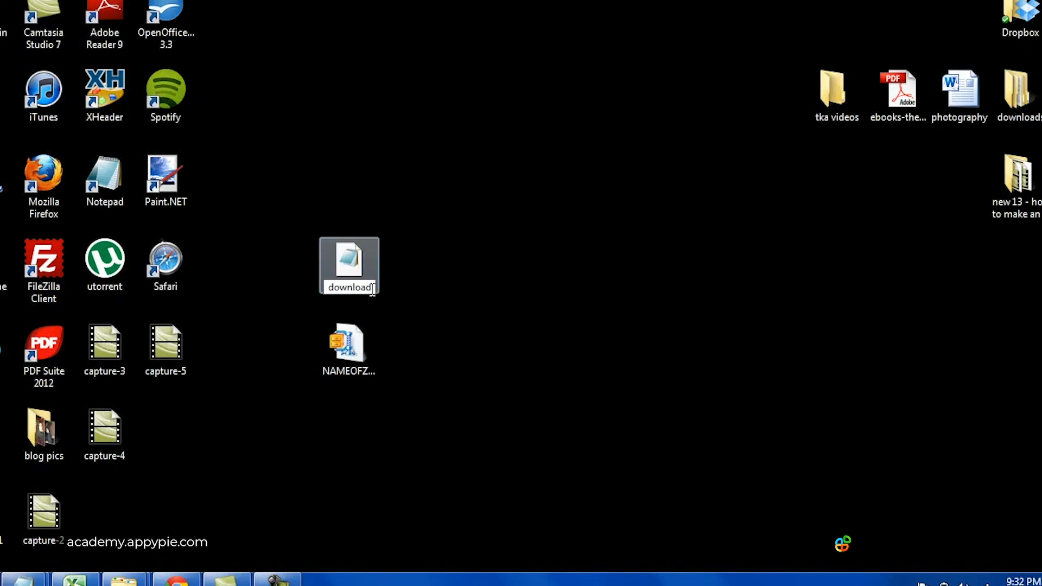
pyautogui.write('.PHP')
pyautogui.press('Return')
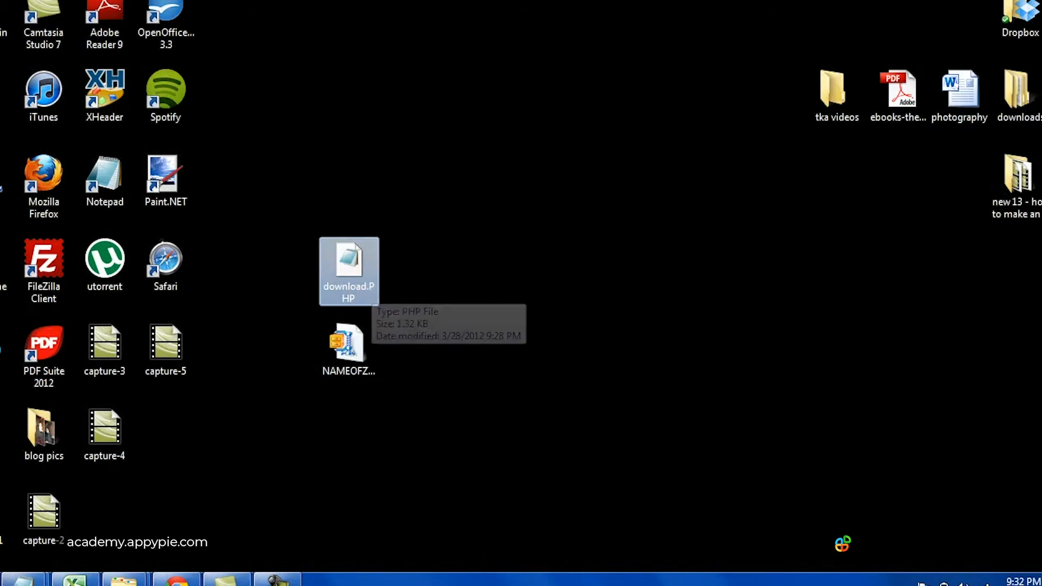
# Step: Open the resulting download.txt in Notepad and maximize the window
pyautogui.click(278, 581)
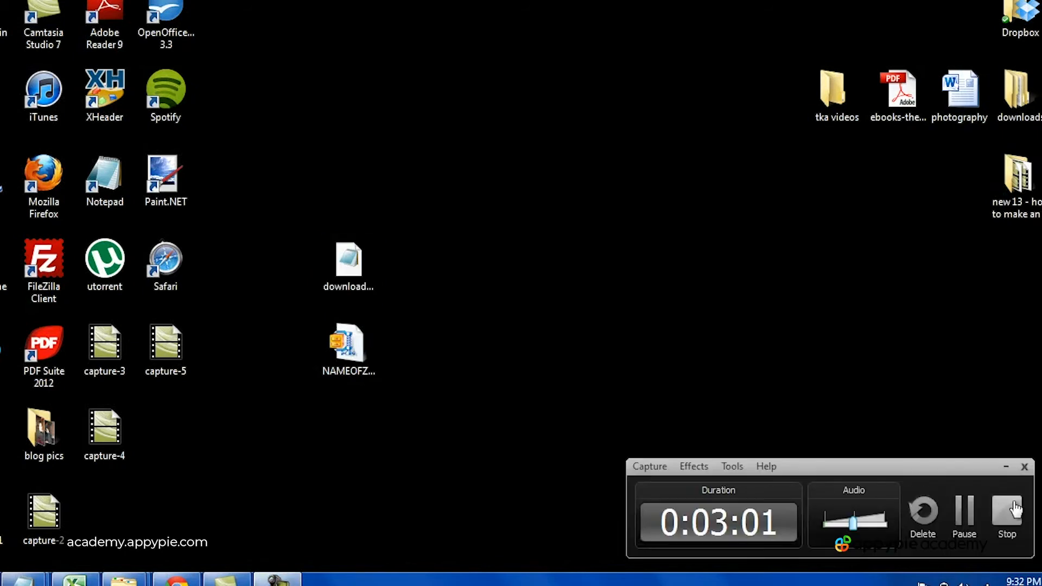
pyautogui.click(1008, 511)
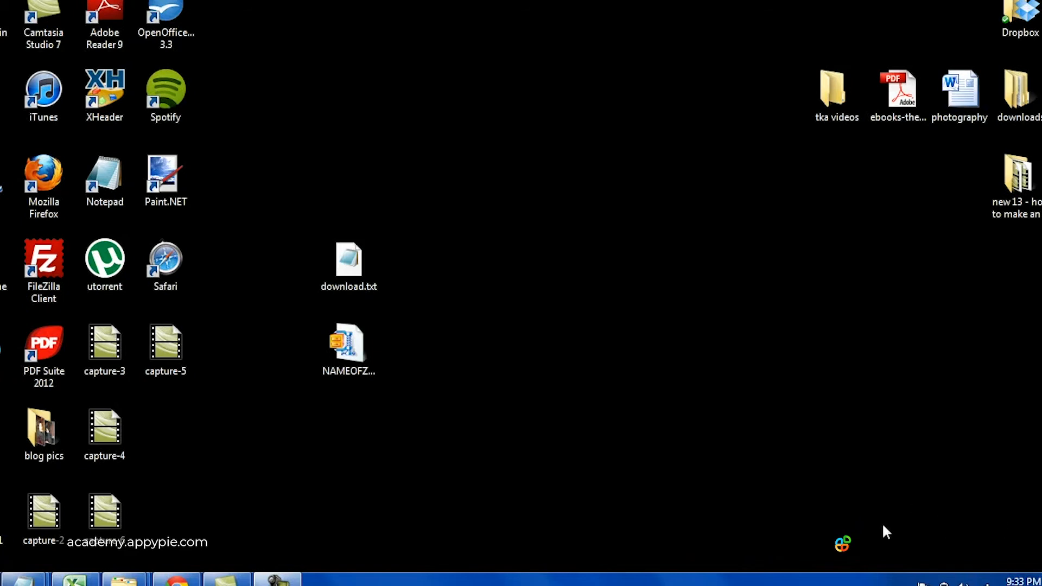
pyautogui.doubleClick(349, 260)
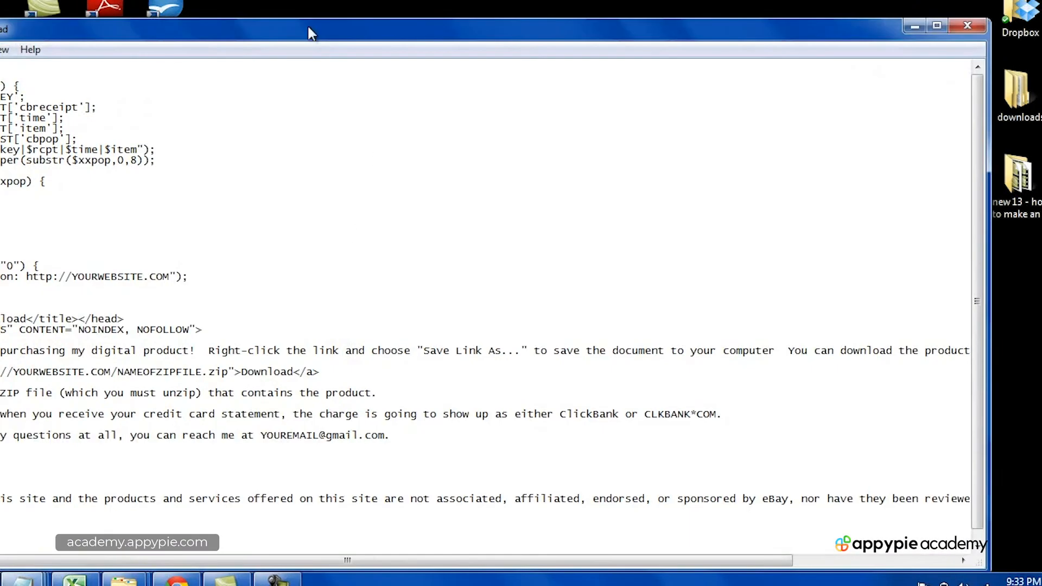
pyautogui.doubleClick(307, 34)
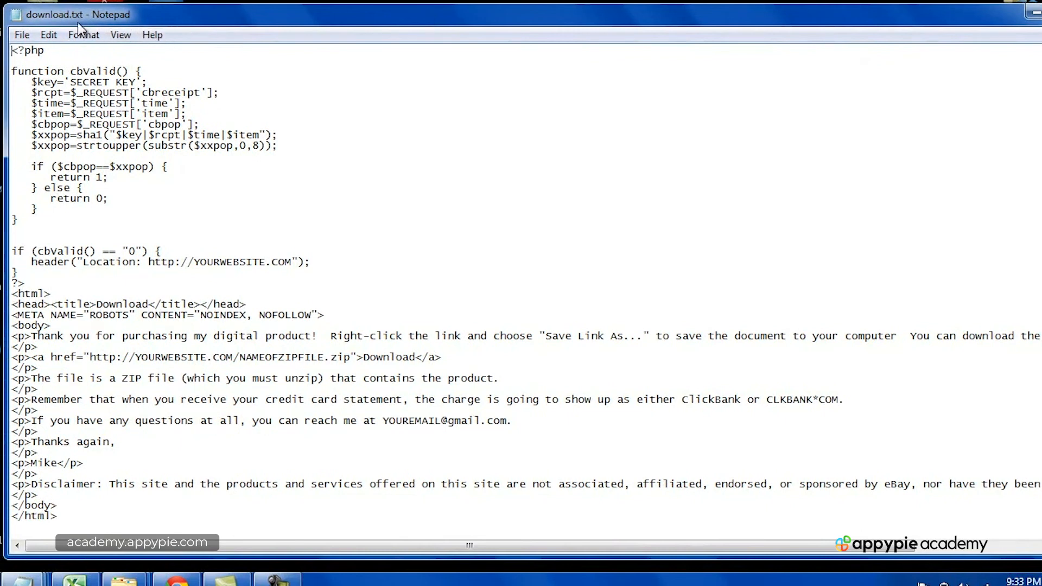
# Step: Save the code under the name download.php using Save As
pyautogui.click(22, 36)
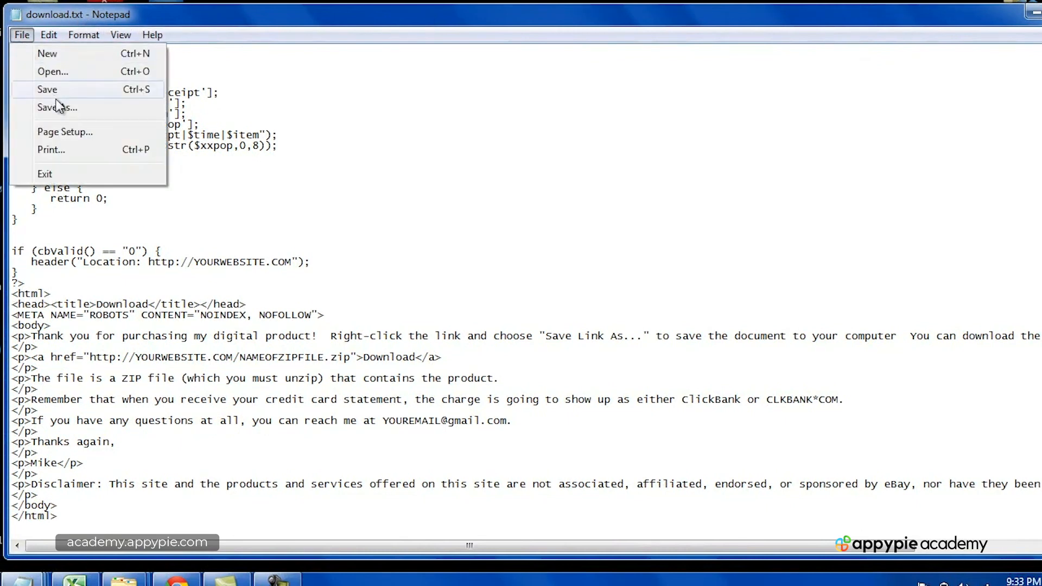
pyautogui.click(59, 107)
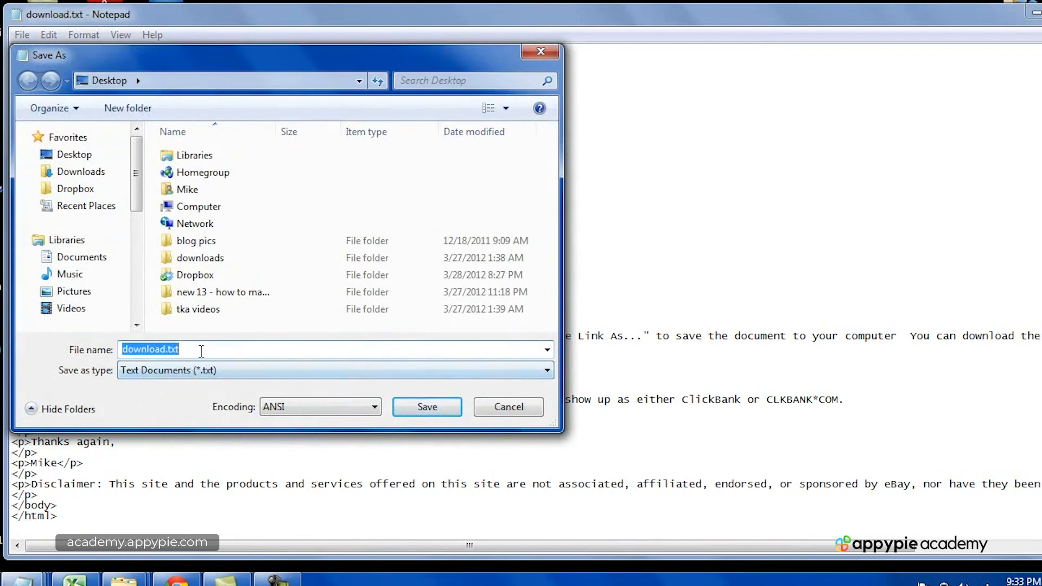
pyautogui.click(201, 351)
pyautogui.press('BackSpace')
pyautogui.press('BackSpace')
pyautogui.press('BackSpace')
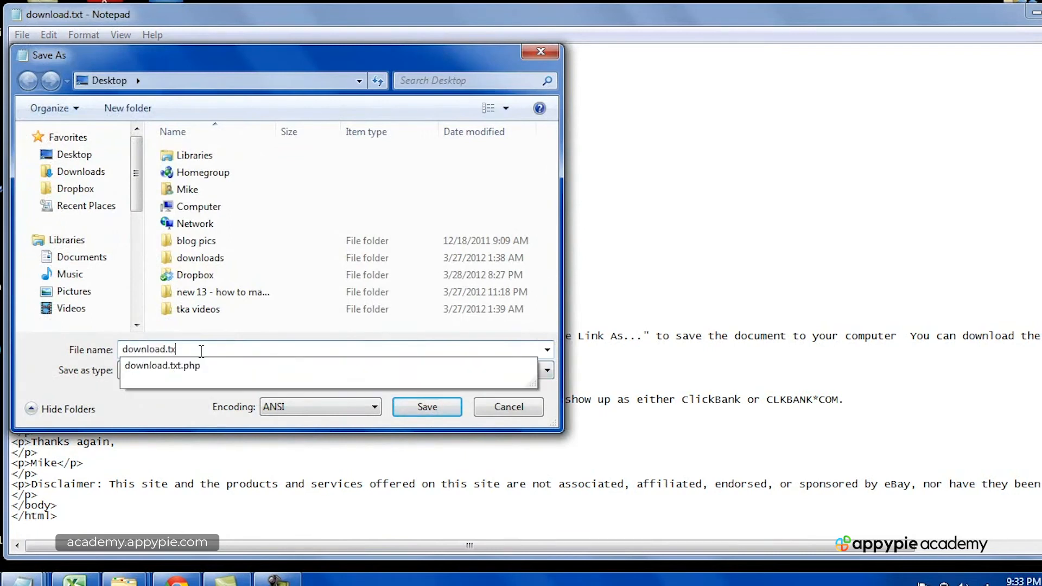
pyautogui.write('php')
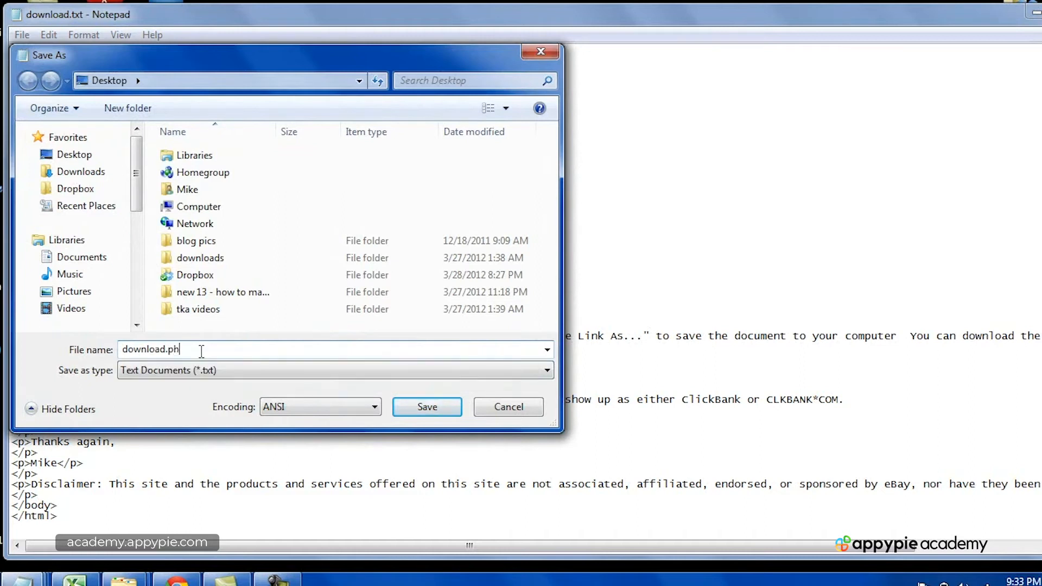
pyautogui.click(427, 407)
# Step: Close Notepad and drag the old download.txt to the Recycle Bin, leaving download.php in place
pyautogui.moveTo(1017, 18); pyautogui.dragTo(929, 25)
pyautogui.click(1005, 21)
pyautogui.moveTo(166, 435); pyautogui.dragTo(472, 272)
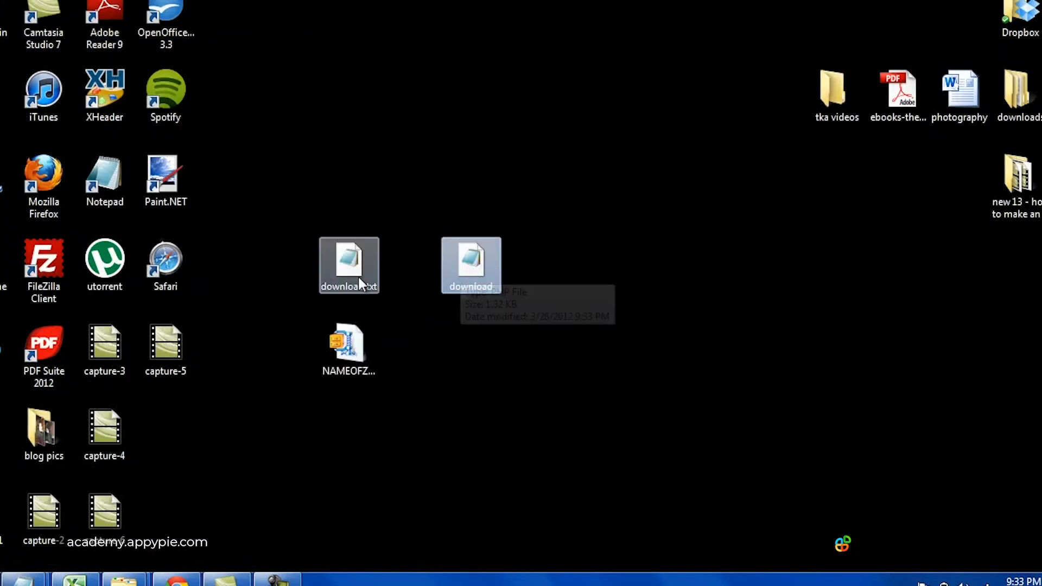
pyautogui.moveTo(352, 276); pyautogui.dragTo(7, 24)
pyautogui.moveTo(466, 274); pyautogui.dragTo(344, 274)
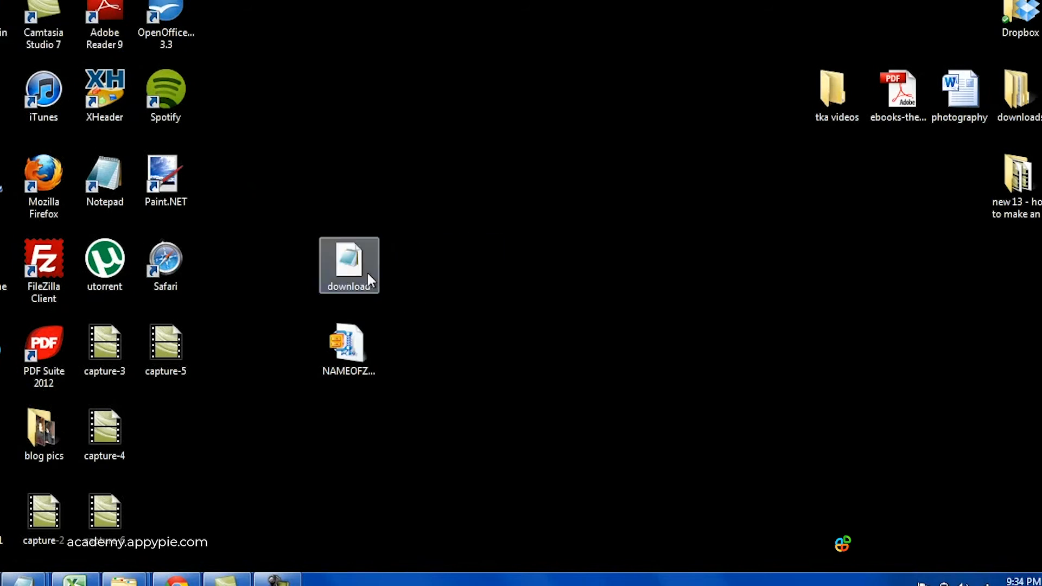
pyautogui.moveTo(339, 264)
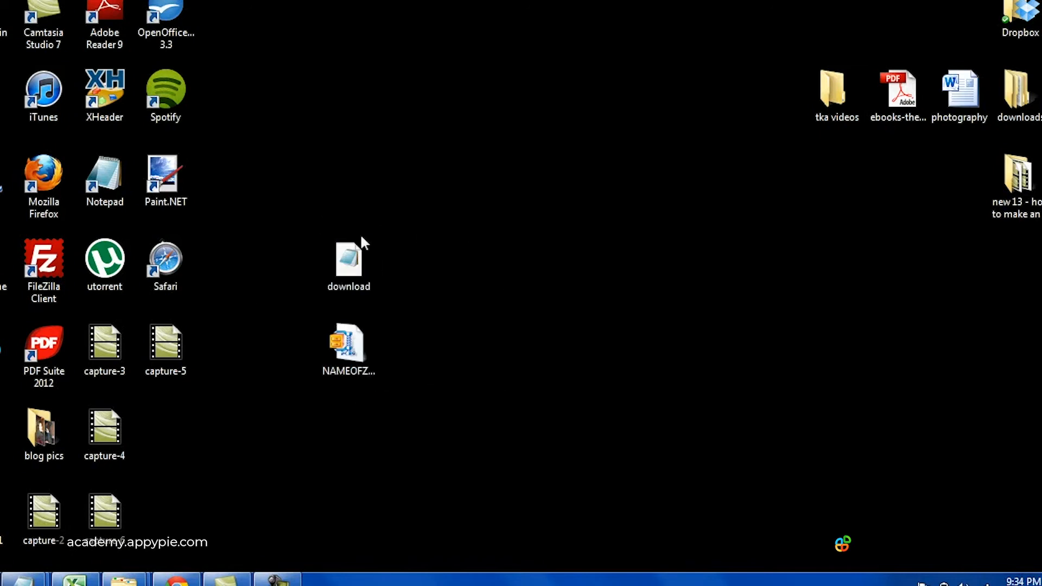
pyautogui.click(278, 580)
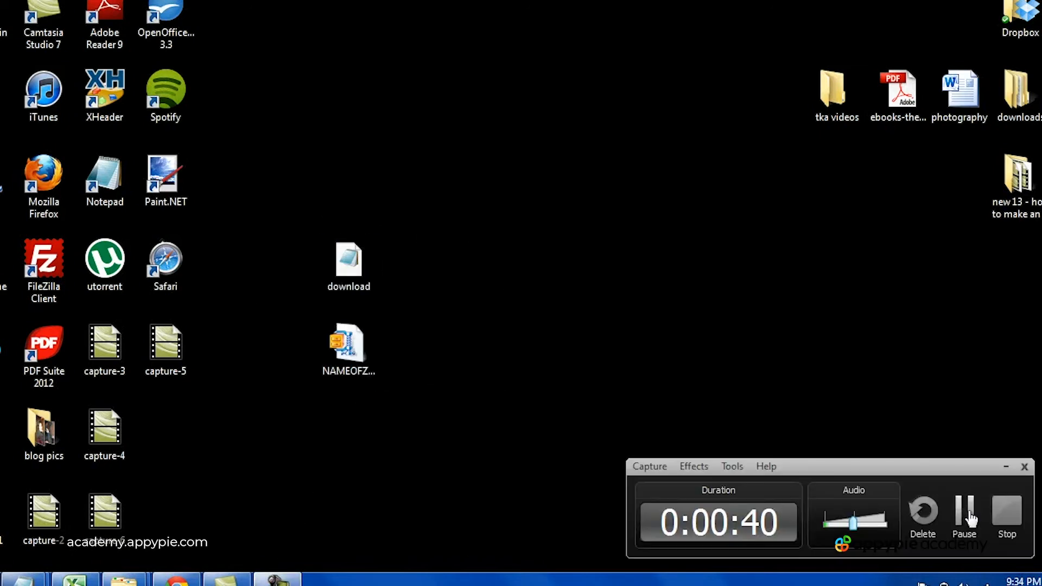
# Step: Connect FileZilla to the website's server and locate the public_html folder
pyautogui.click(1006, 513)
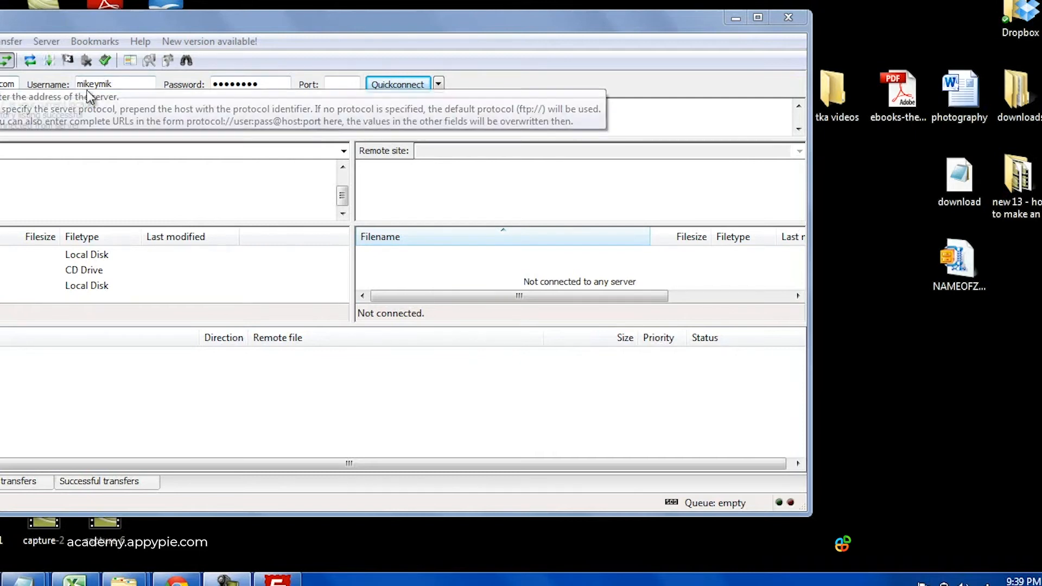
pyautogui.click(254, 79)
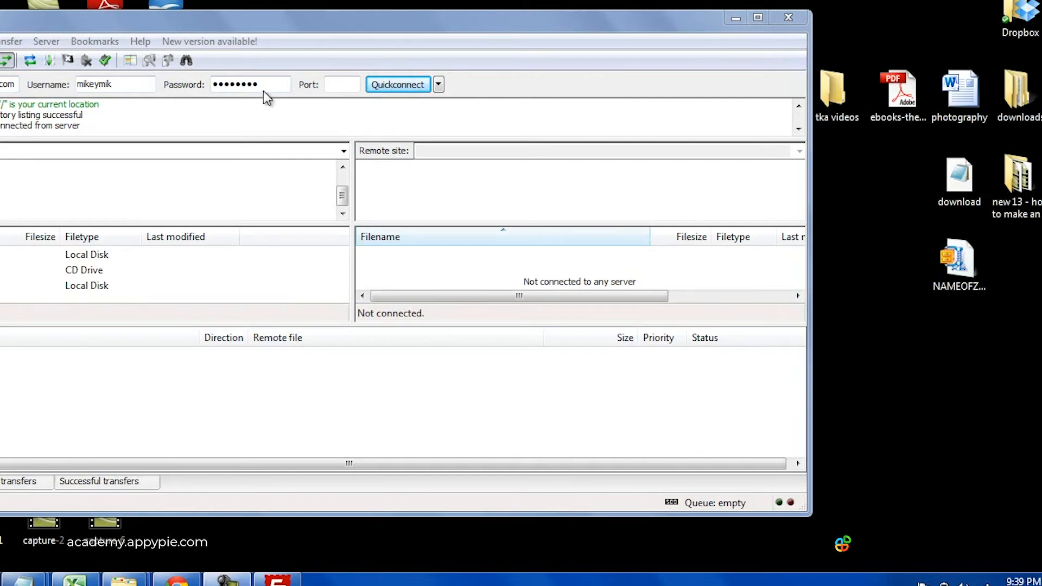
pyautogui.click(386, 88)
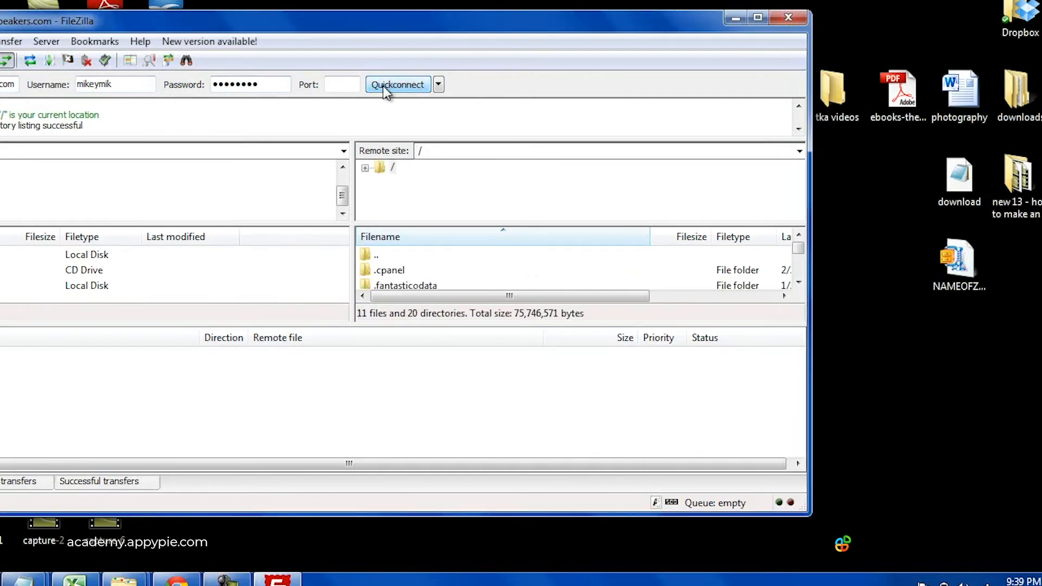
pyautogui.click(799, 282)
pyautogui.click(798, 283)
pyautogui.click(799, 282)
pyautogui.click(799, 283)
pyautogui.click(799, 283)
pyautogui.click(798, 283)
pyautogui.click(798, 283)
pyautogui.click(798, 283)
pyautogui.click(798, 283)
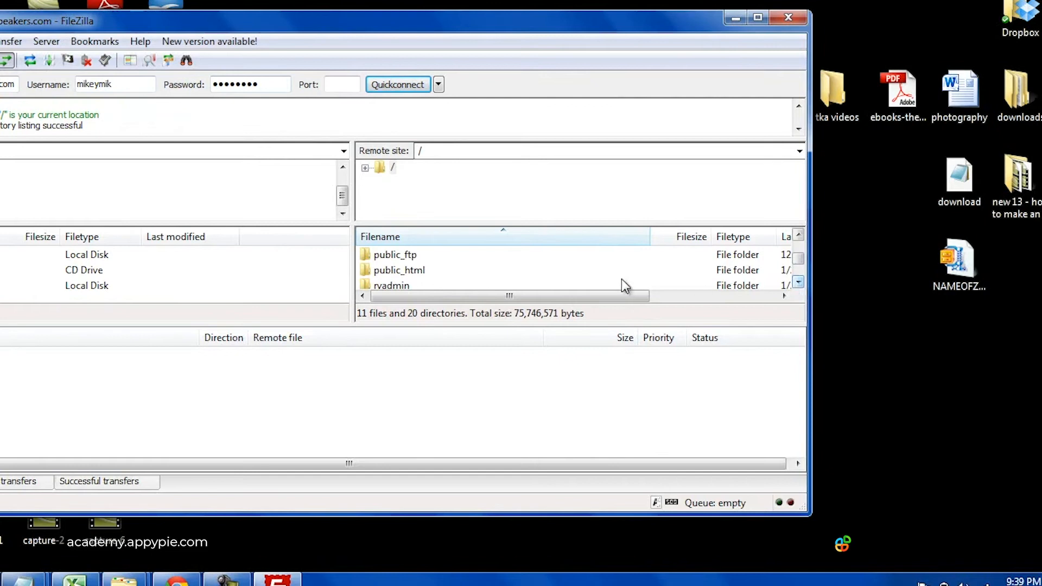
pyautogui.click(409, 271)
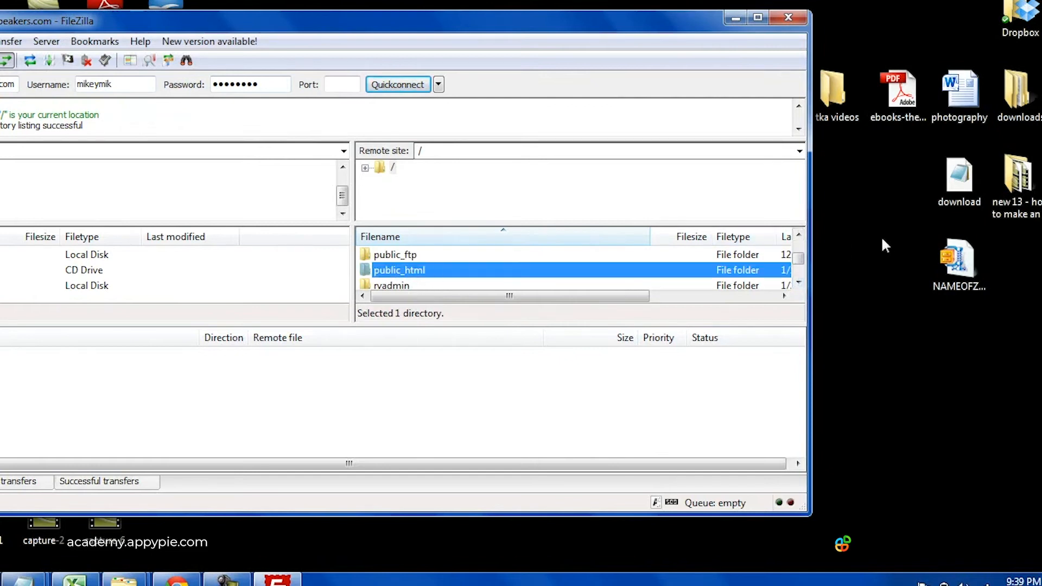
# Step: Drag the download page and zip onto public_html, then disconnect and minimize FileZilla
pyautogui.click(908, 175)
pyautogui.moveTo(908, 175); pyautogui.dragTo(957, 260)
pyautogui.click(896, 231)
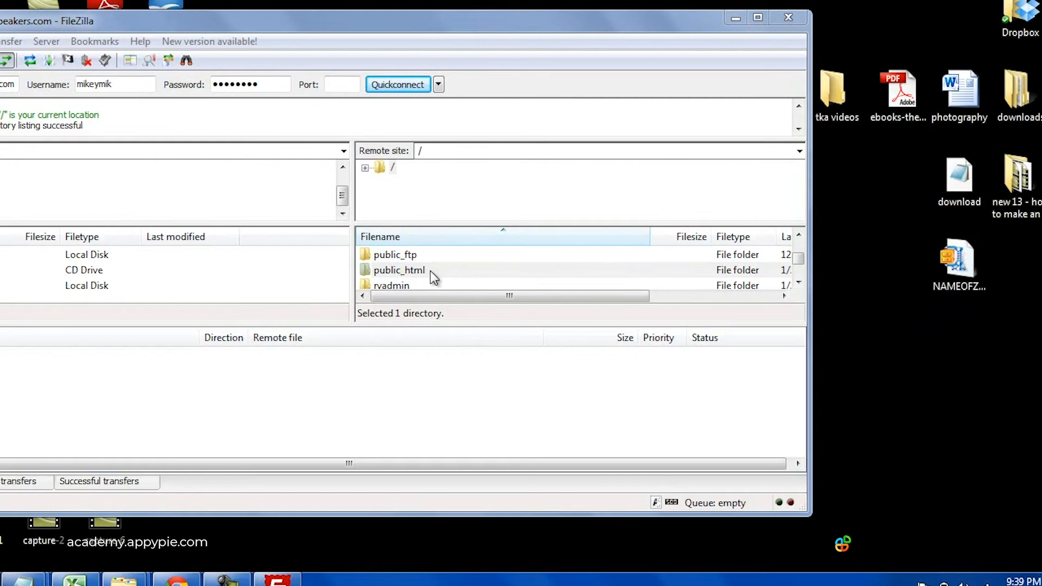
pyautogui.click(86, 61)
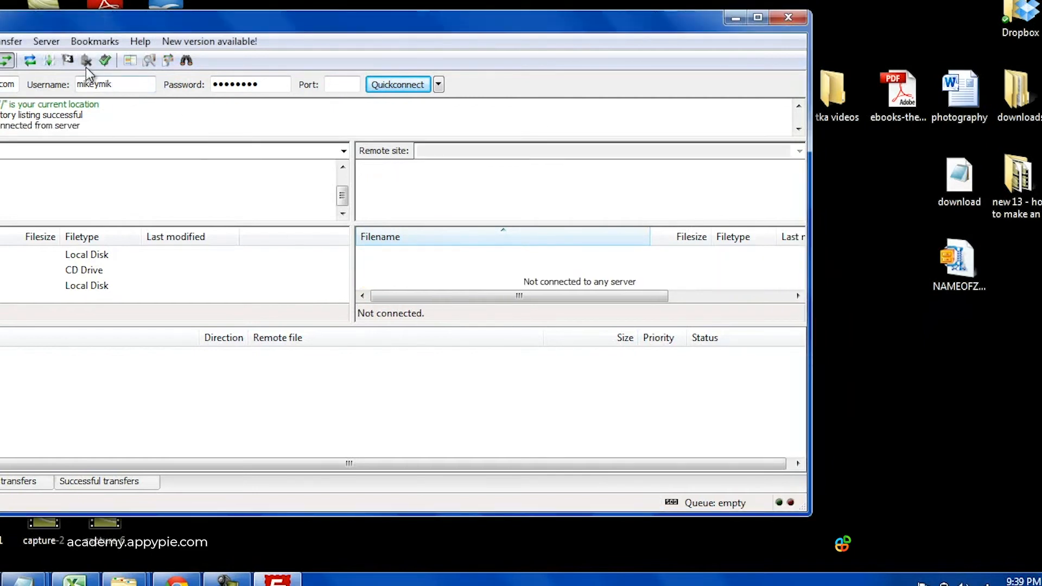
pyautogui.click(279, 580)
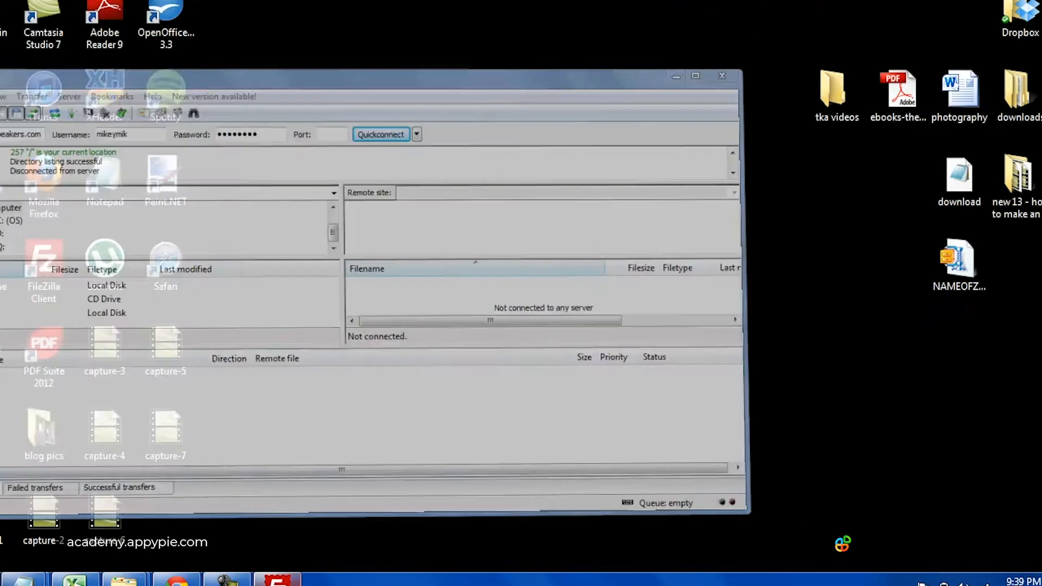
pyautogui.click(225, 579)
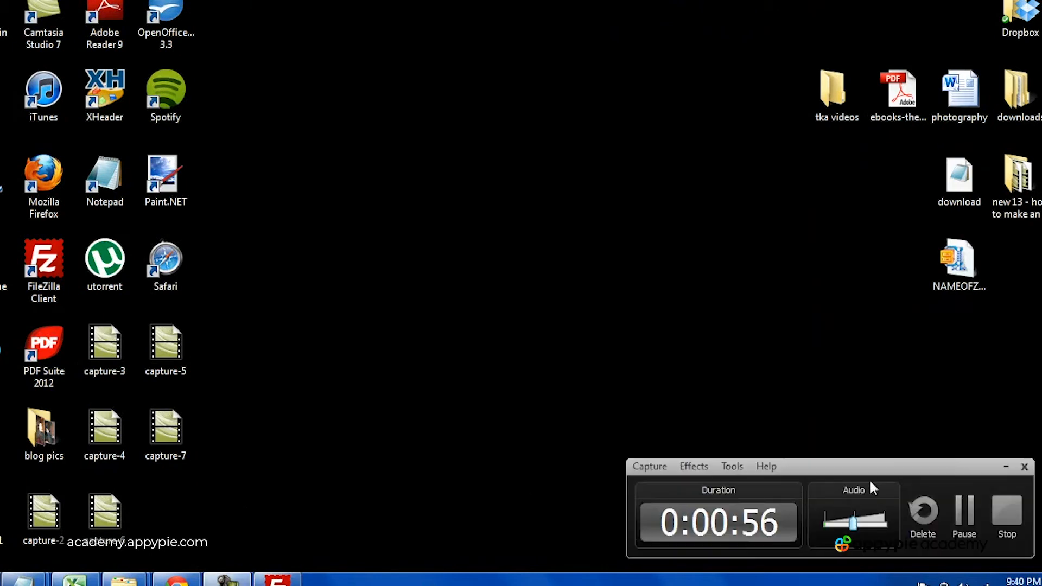
# Step: Verify the Thank You Page URL points to download.php, then start buying the $27.00 ebook
pyautogui.click(1007, 510)
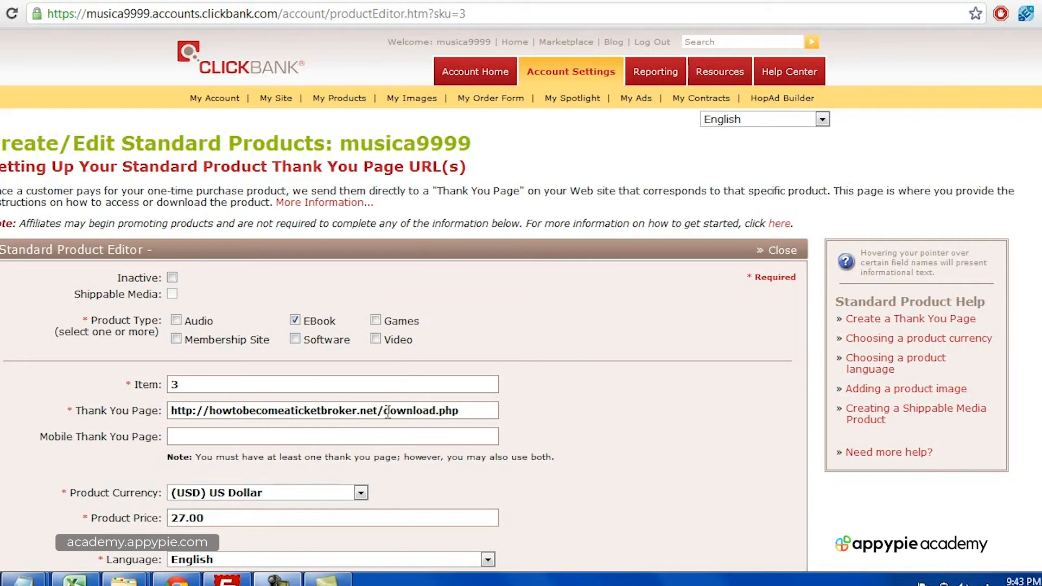
pyautogui.moveTo(385, 411); pyautogui.dragTo(438, 411)
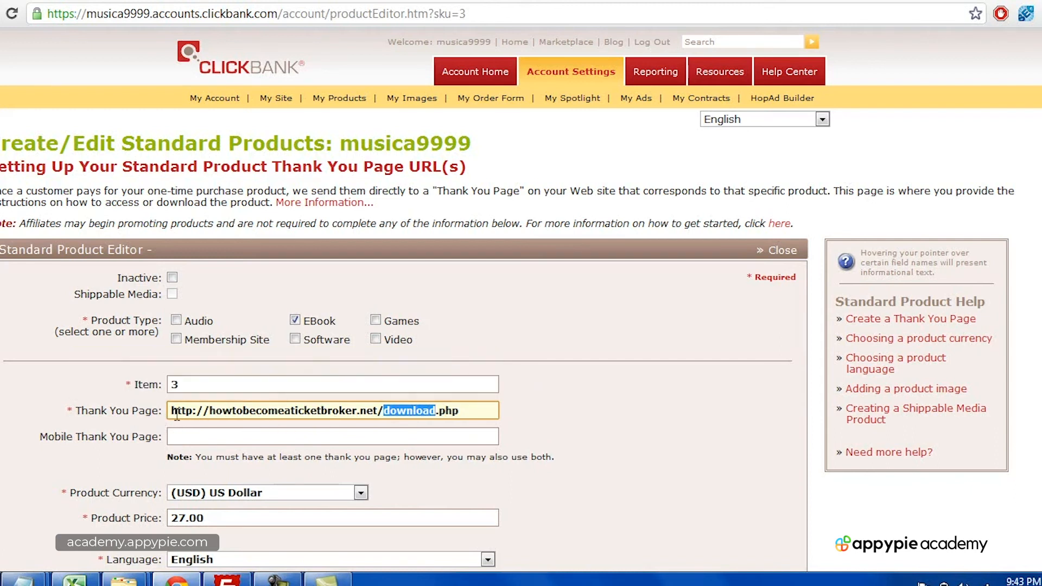
pyautogui.moveTo(171, 411); pyautogui.dragTo(468, 411)
pyautogui.click(378, 411)
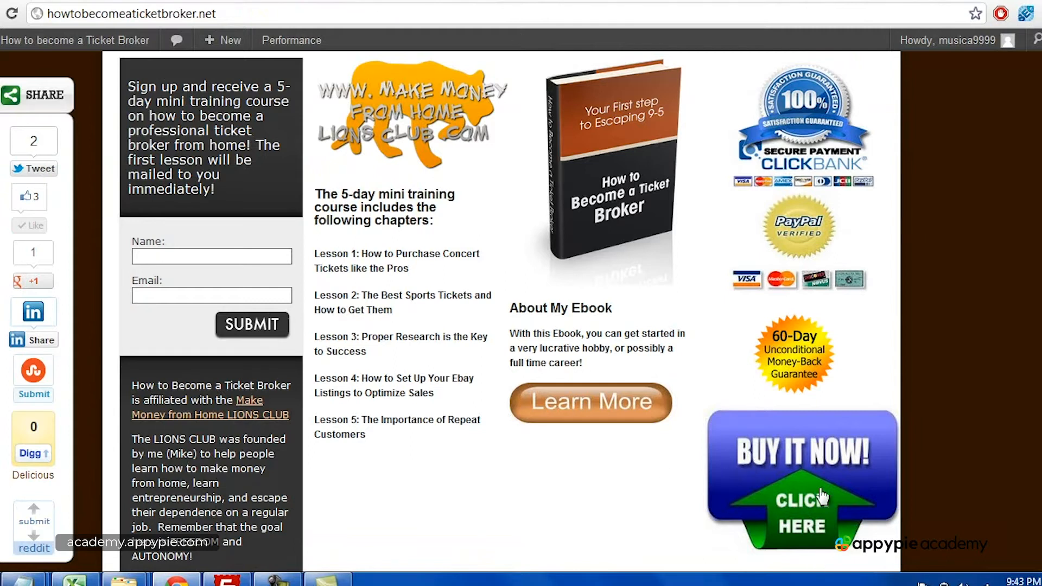
pyautogui.click(766, 465)
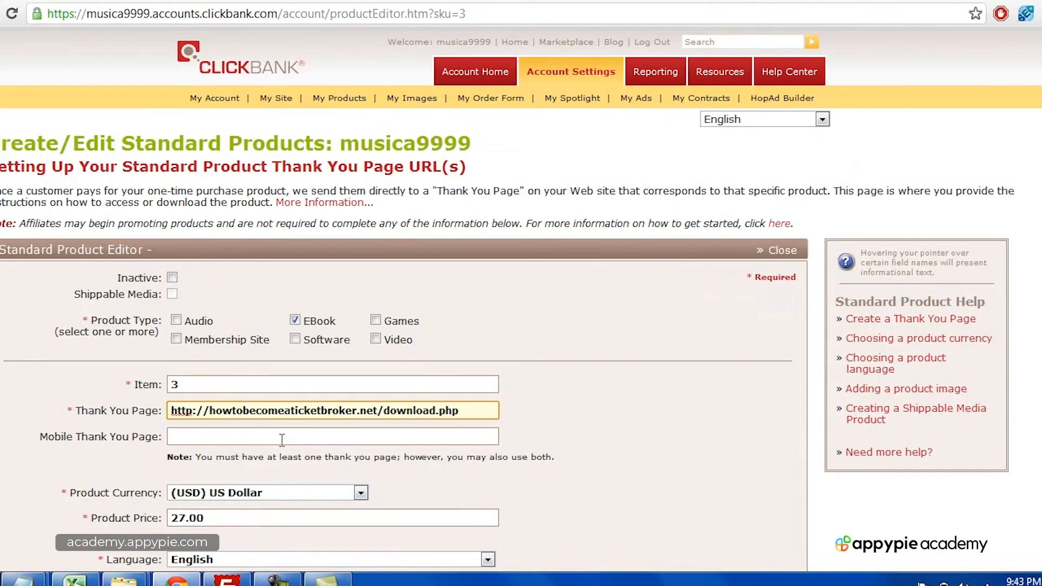
# Step: Enter the product's pay.clickbank.net order-form URL in Mobile Thank You Page, then cut it out
pyautogui.click(282, 437)
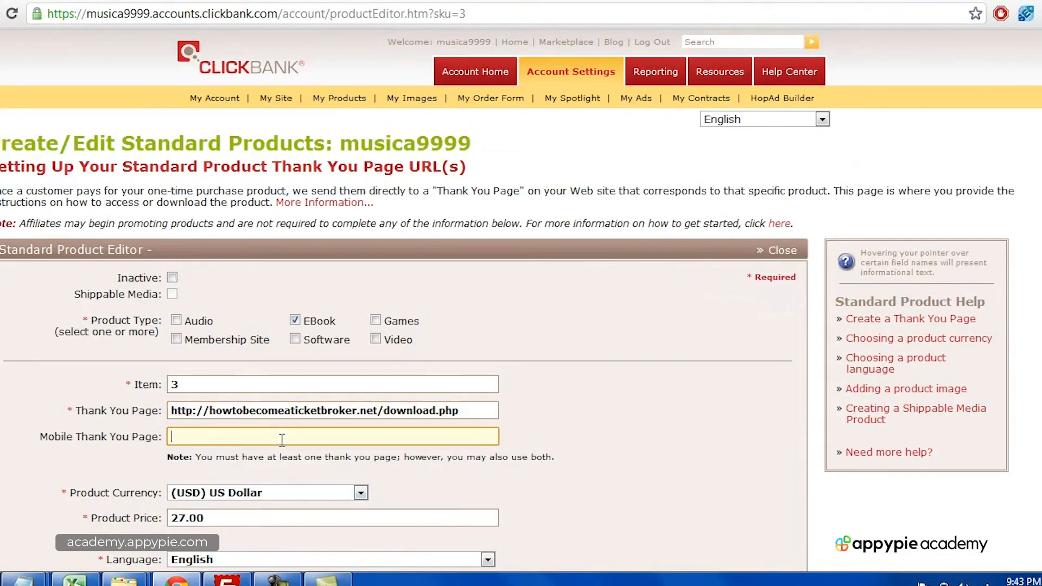
pyautogui.write('http://3.')
pyautogui.write('musica')
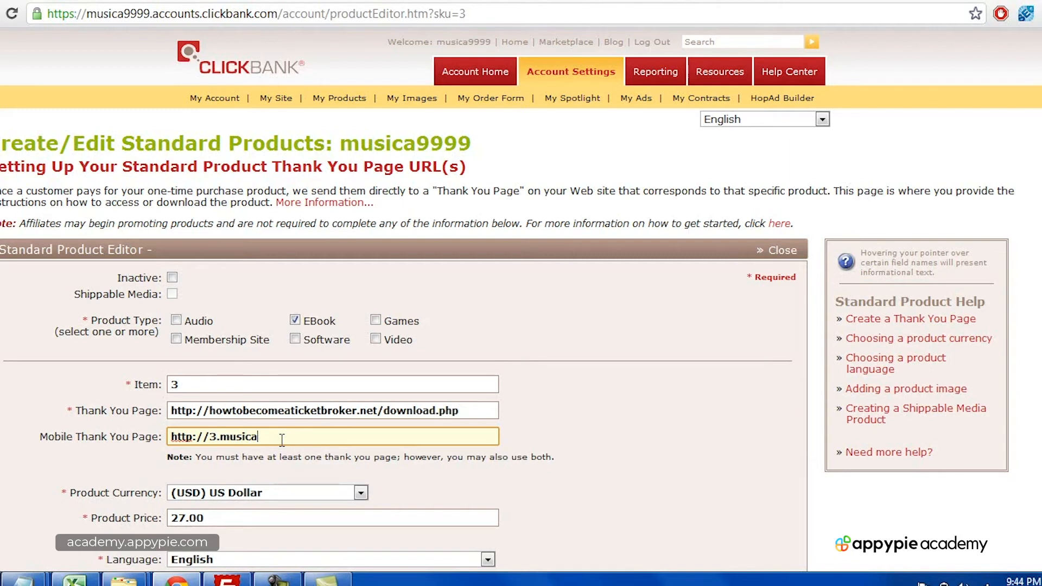
pyautogui.write('9999.pay.clickbank.net')
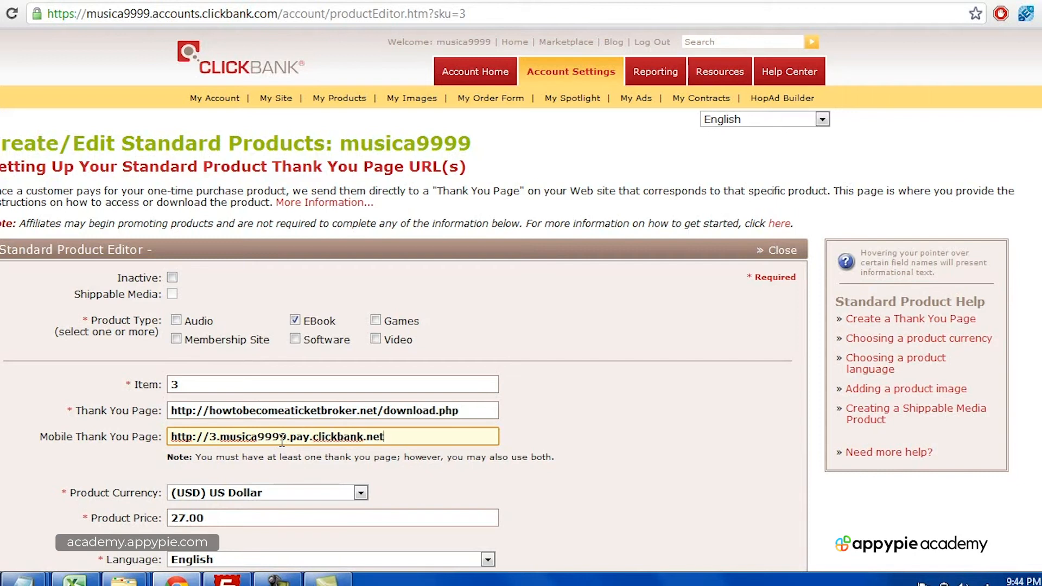
pyautogui.tripleClick(281, 443)
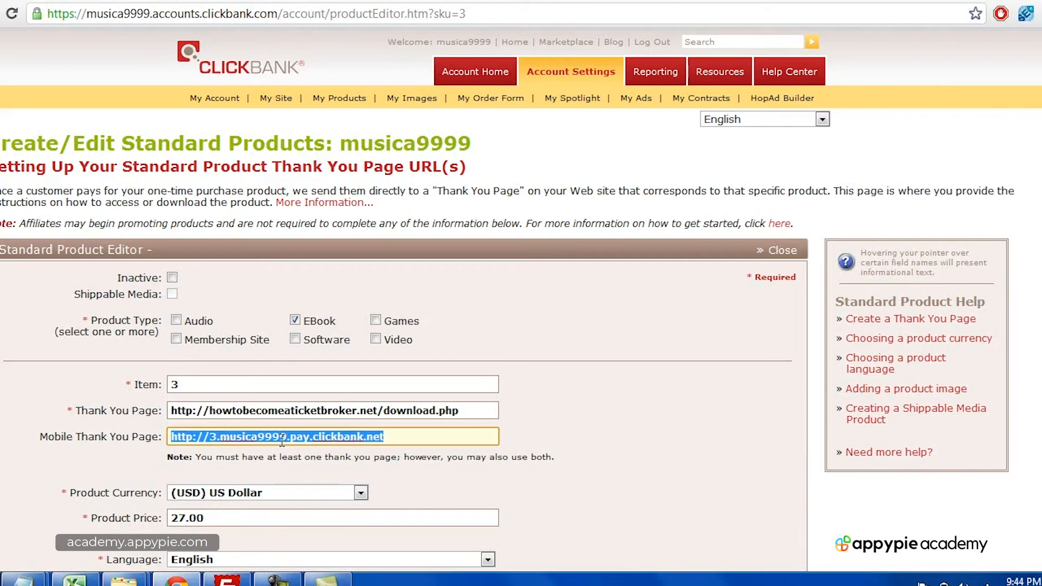
pyautogui.rightClick(282, 440)
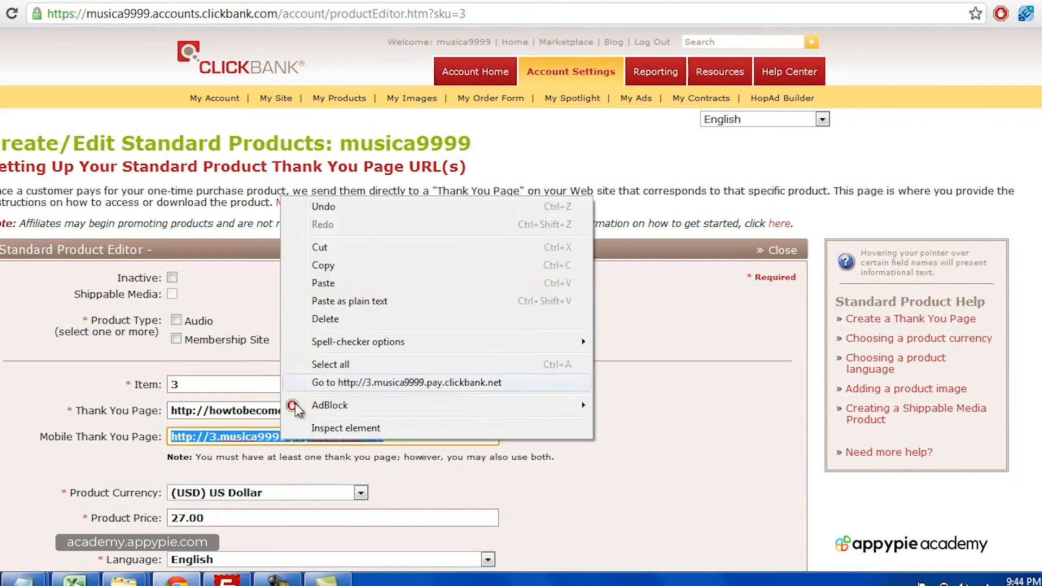
pyautogui.click(336, 252)
# Step: Load that URL in a new tab to show the $27.00 How to Become a Ticket Broker order form
pyautogui.click(960, 1)
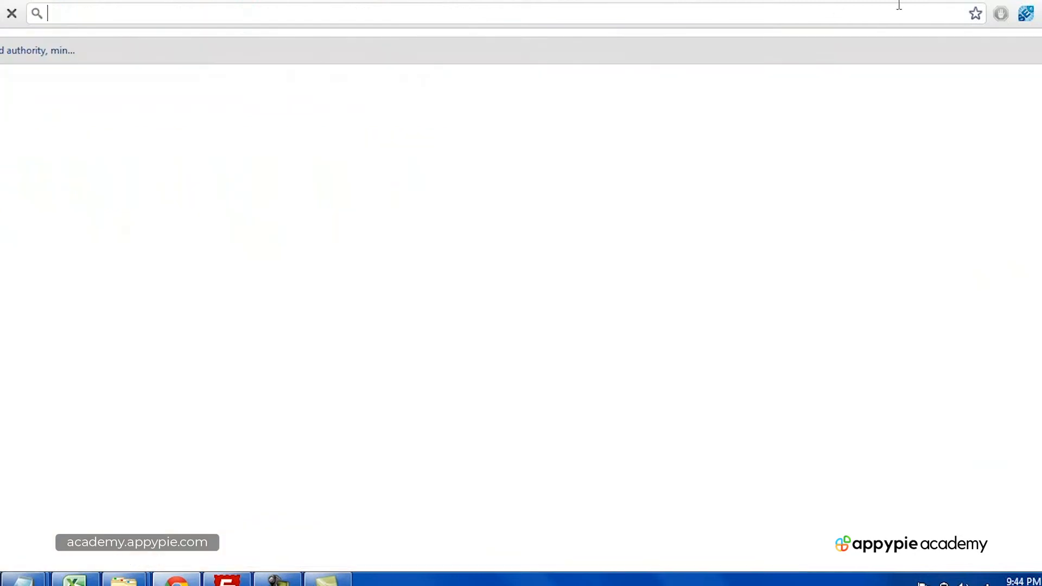
pyautogui.hotkey('ctrl', 'v')
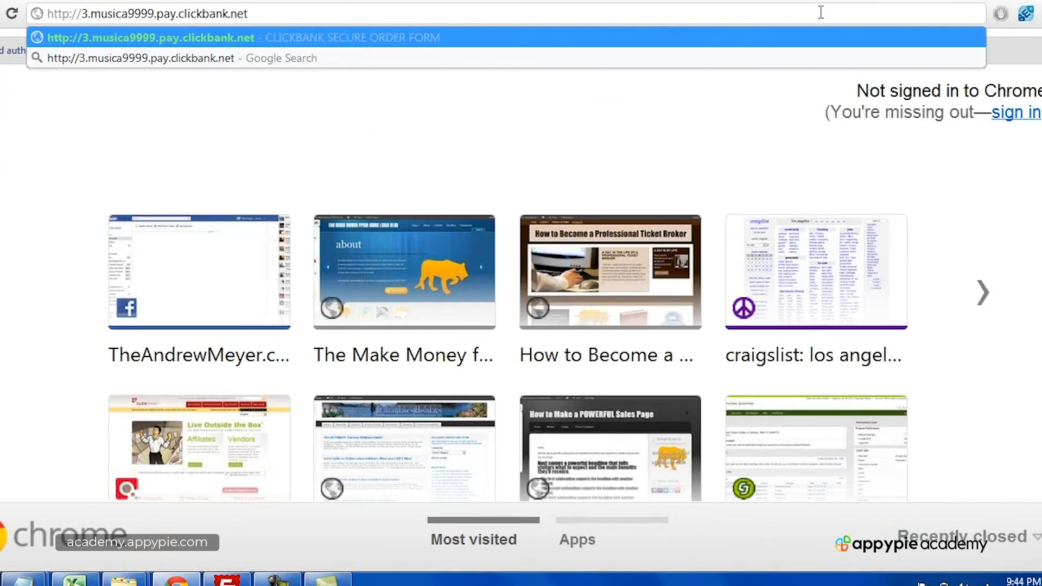
pyautogui.press('Return')
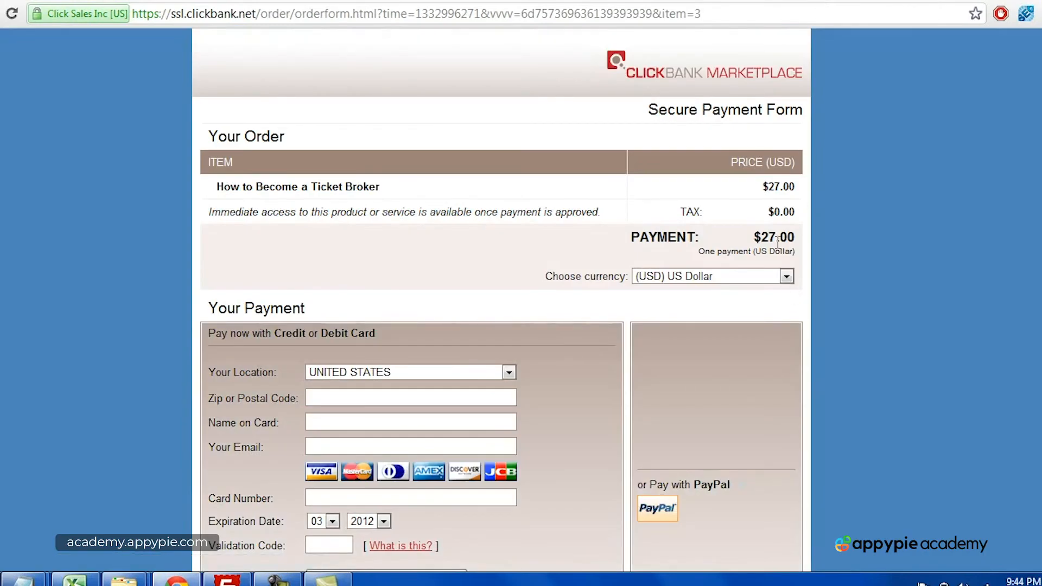
pyautogui.moveTo(754, 238); pyautogui.dragTo(804, 231)
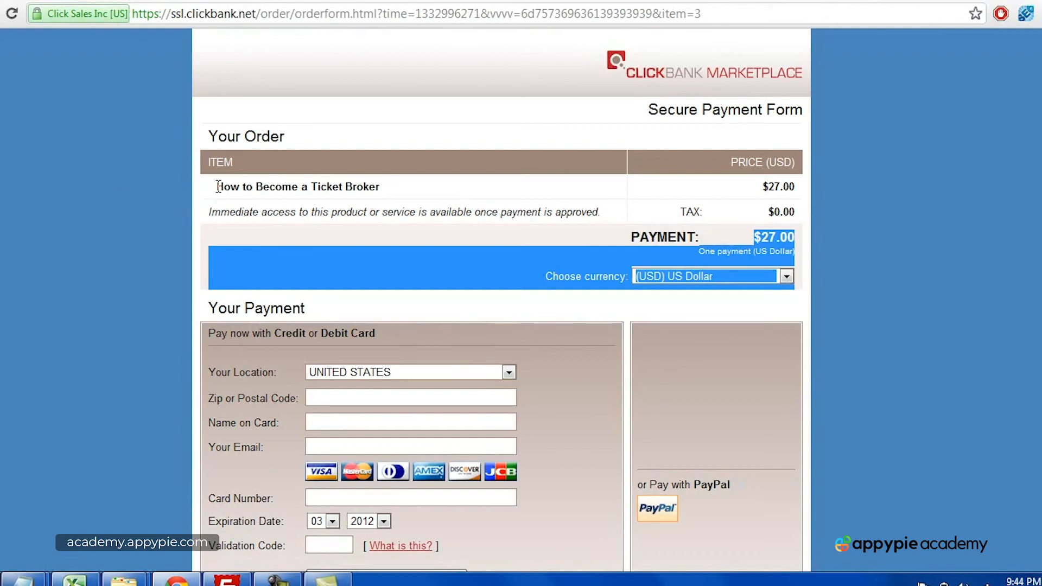
pyautogui.moveTo(213, 186); pyautogui.dragTo(387, 186)
pyautogui.click(395, 183)
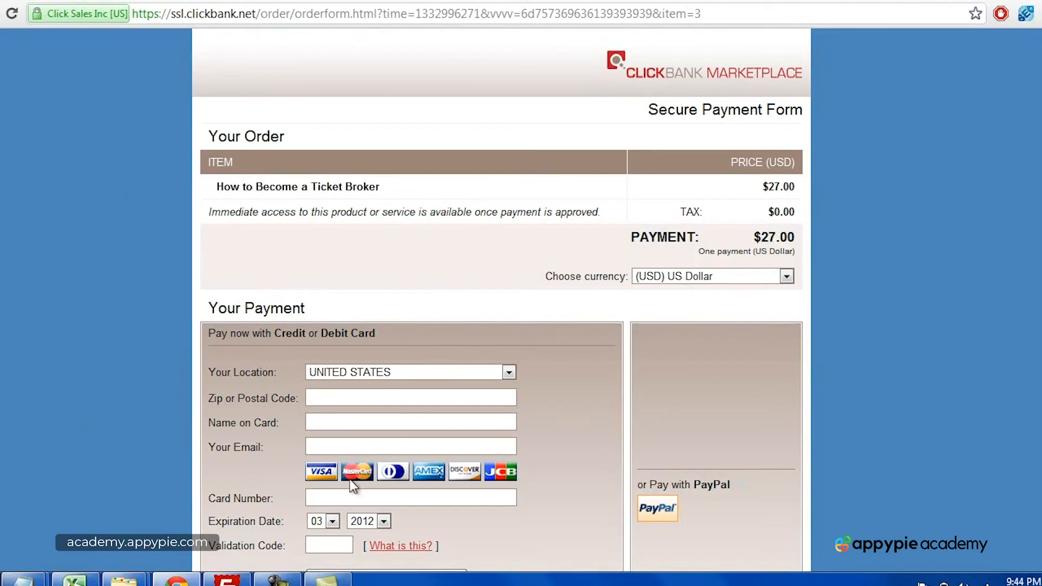
pyautogui.click(1008, 508)
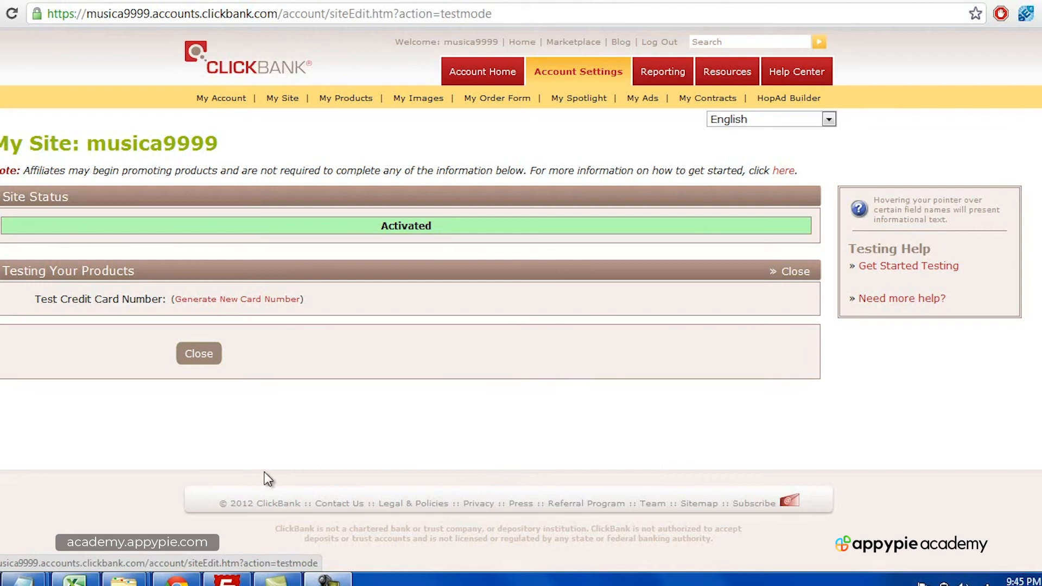
# Step: Generate a new test credit card by entering the verification image text
pyautogui.click(215, 299)
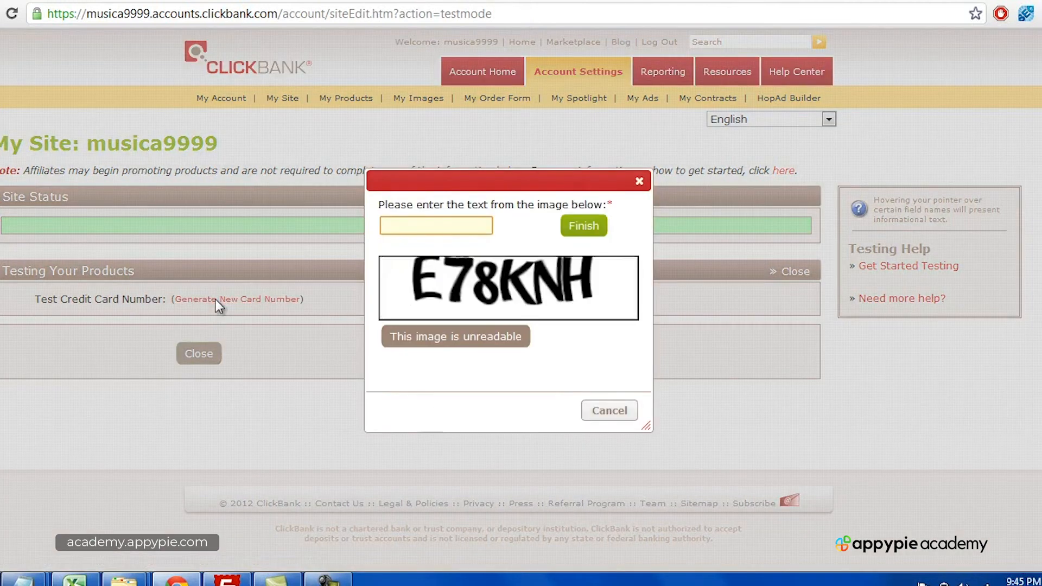
pyautogui.click(429, 225)
pyautogui.write('E78KHW')
pyautogui.press('BackSpace')
pyautogui.press('BackSpace')
pyautogui.write('NH')
pyautogui.click(595, 227)
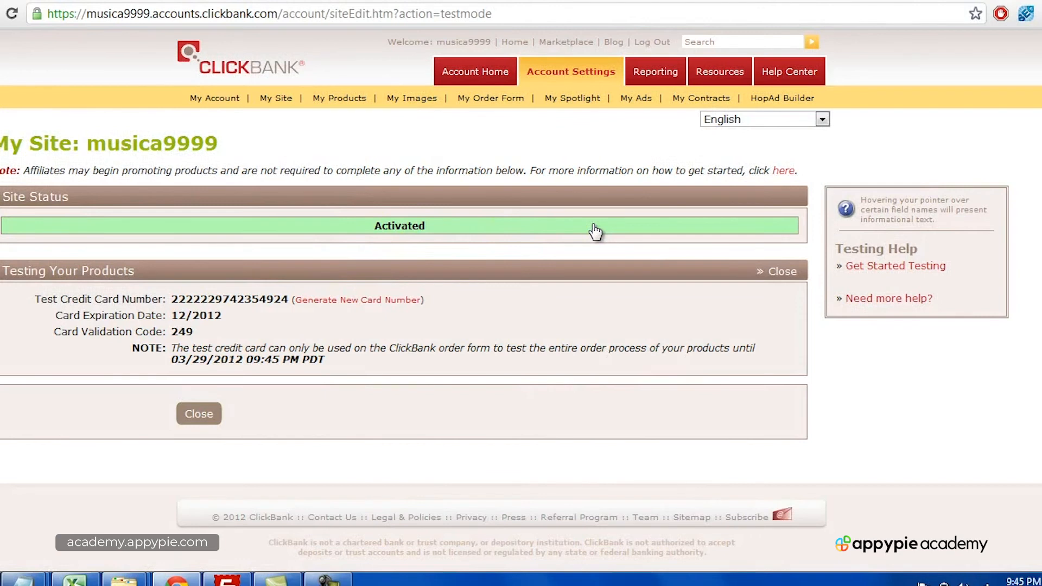
# Step: Copy the generated test card number and return to the secure payment form
pyautogui.doubleClick(227, 304)
pyautogui.rightClick(225, 304)
pyautogui.click(244, 310)
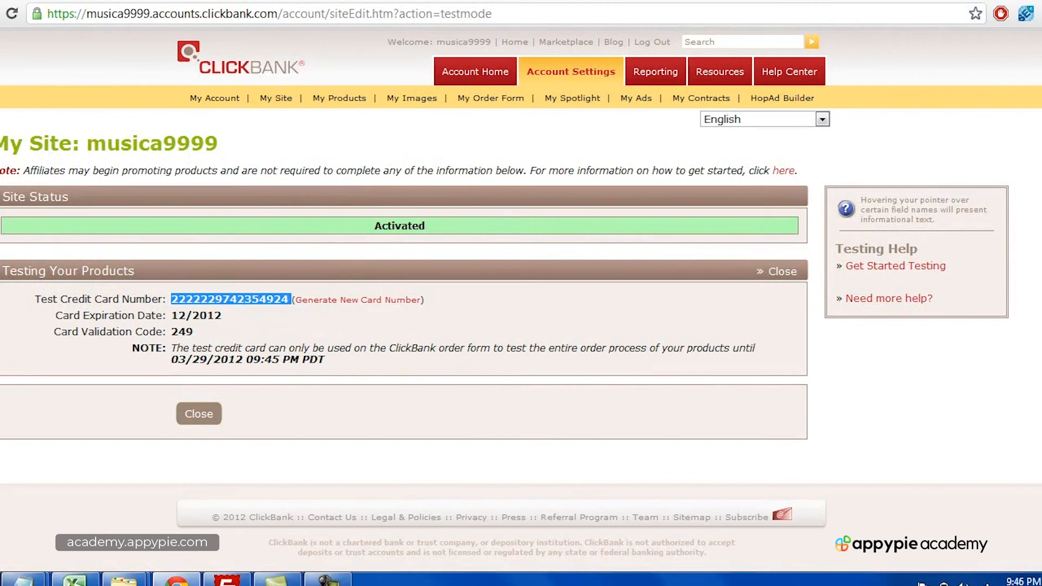
pyautogui.click(412, 1)
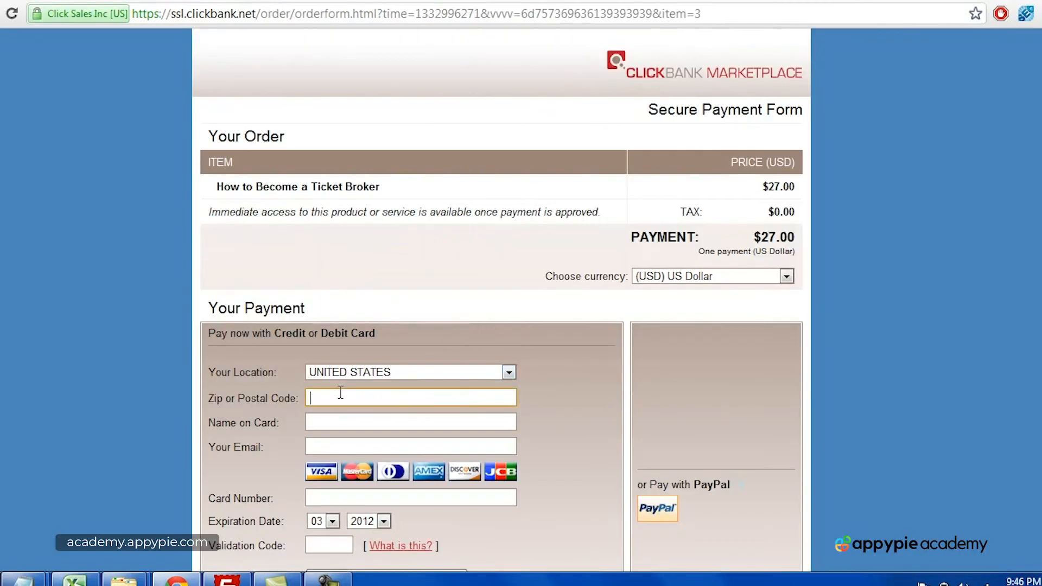
# Step: Enter the billing ZIP code, the cardholder's name and their e-mail address in the payment form
pyautogui.write('32837')
pyautogui.press('Tab')
pyautogui.press('Tab')
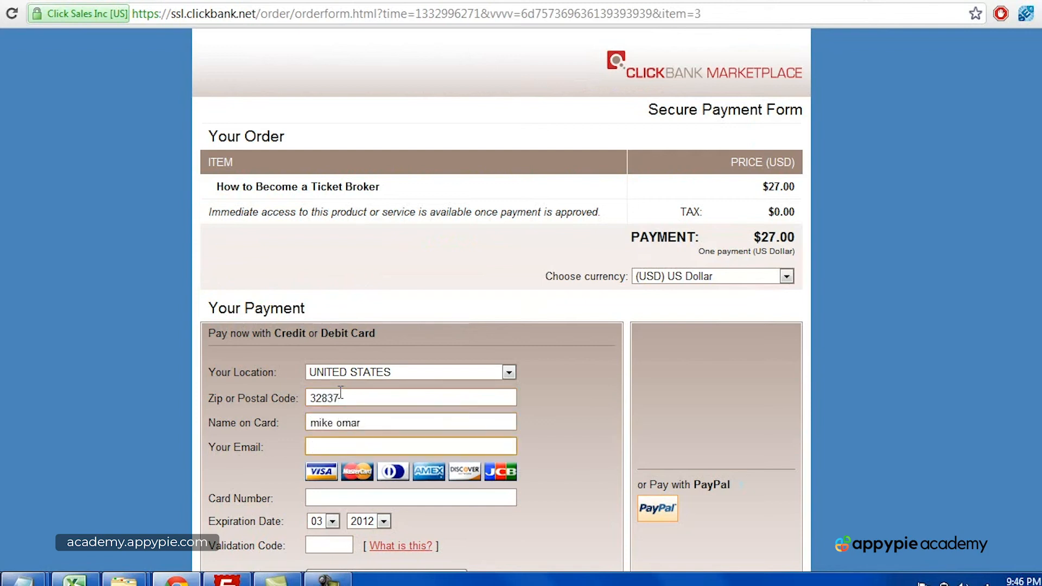
pyautogui.press('Tab')
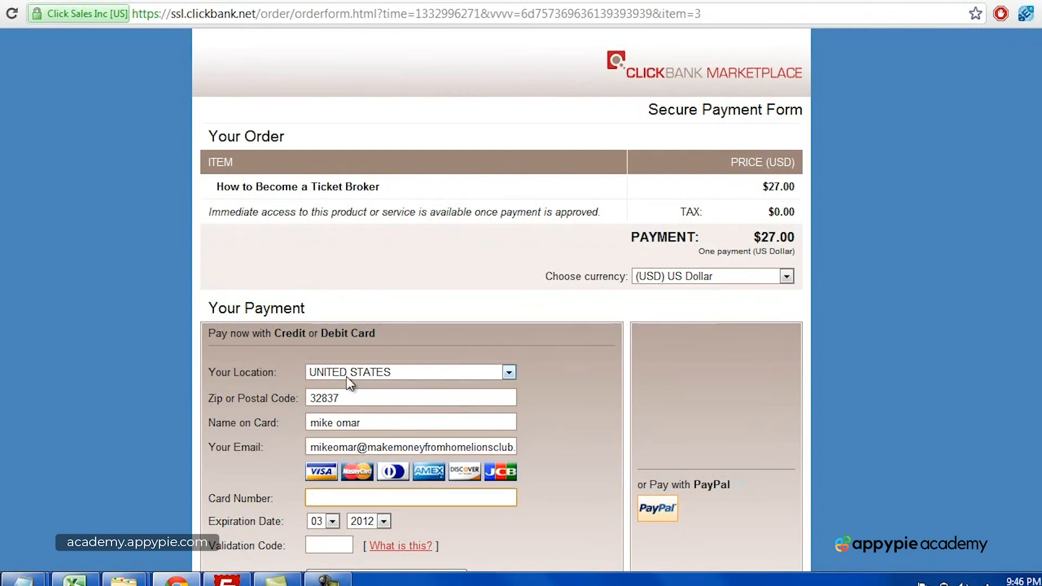
# Step: Paste the test card number and set the expiration month to 12
pyautogui.rightClick(361, 490)
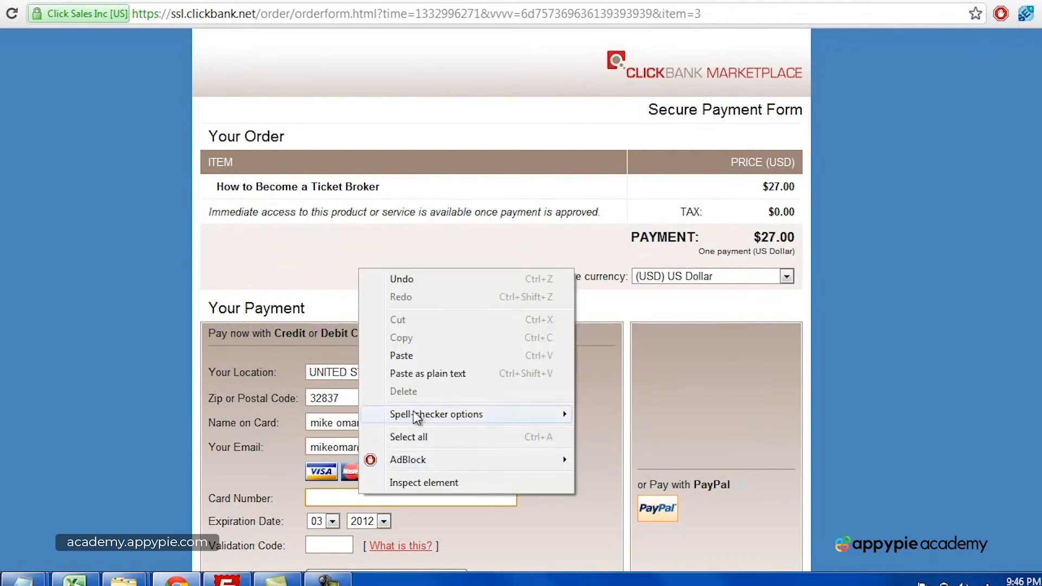
pyautogui.click(424, 360)
pyautogui.scroll(-3, 470, 373)
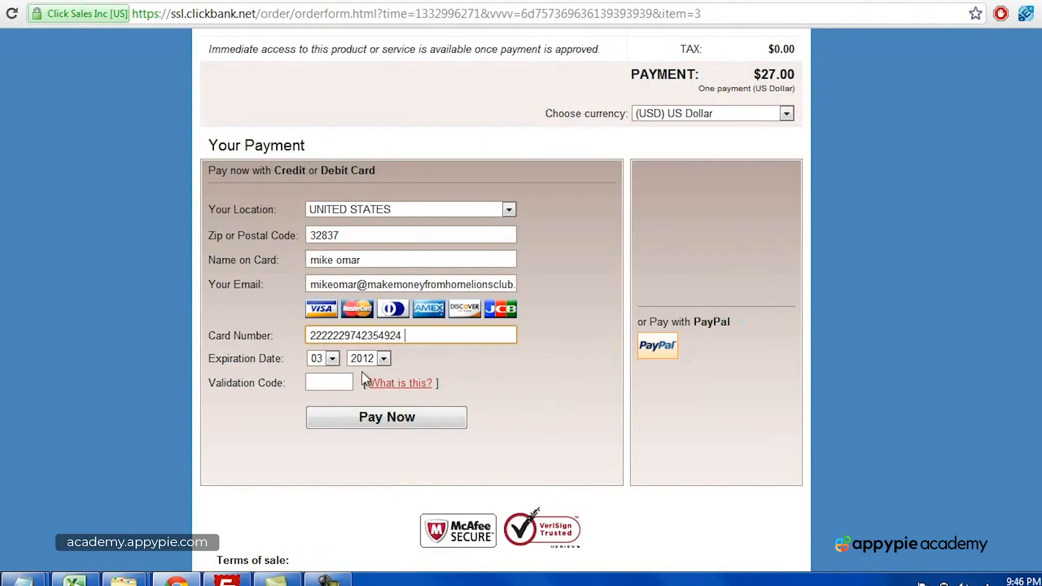
pyautogui.click(324, 360)
pyautogui.click(327, 517)
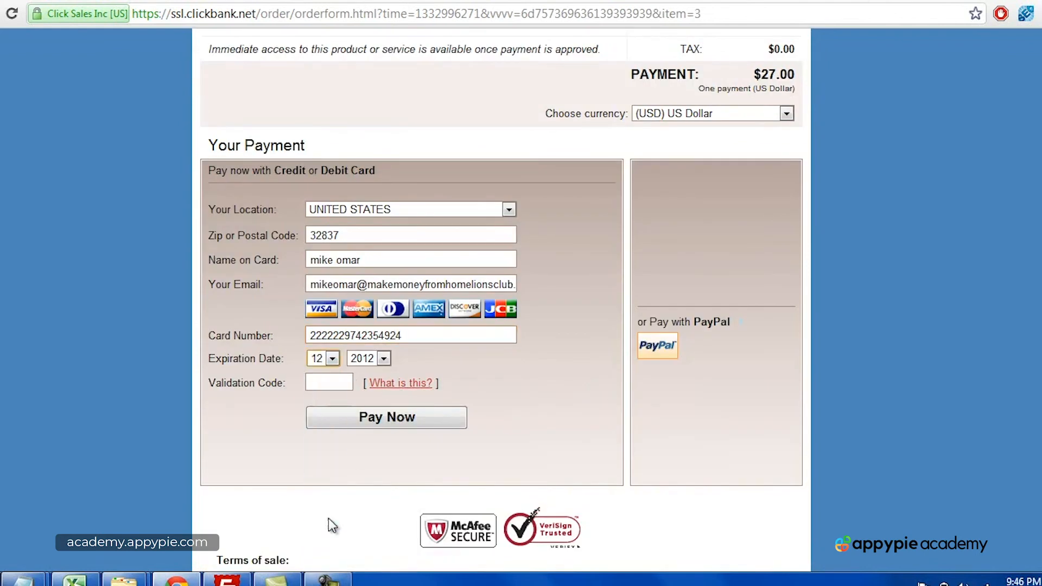
pyautogui.click(329, 387)
# Step: Enter the test card's validation code and submit the $27.00 payment
pyautogui.click(742, 0)
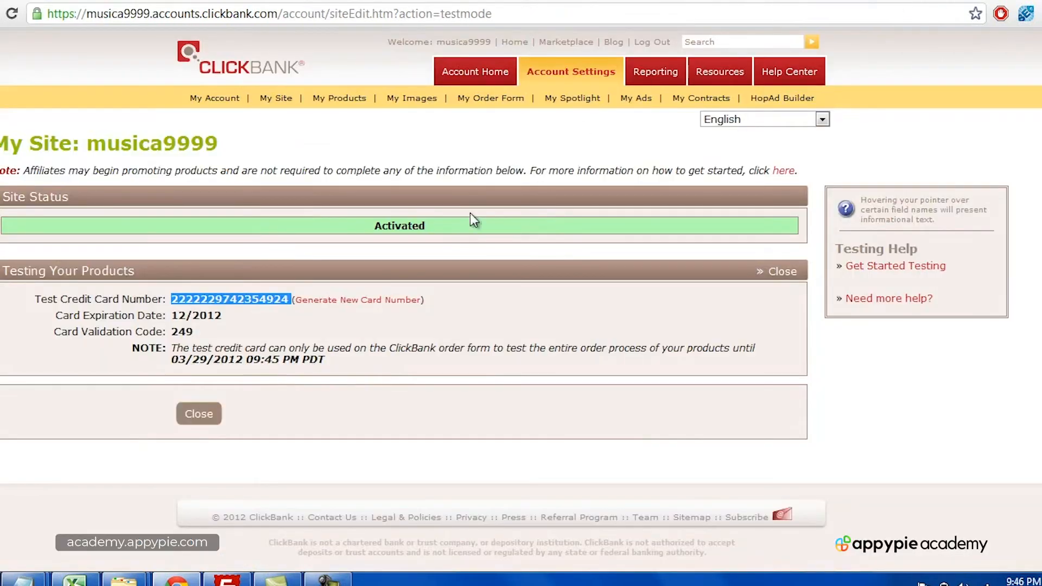
pyautogui.click(827, 1)
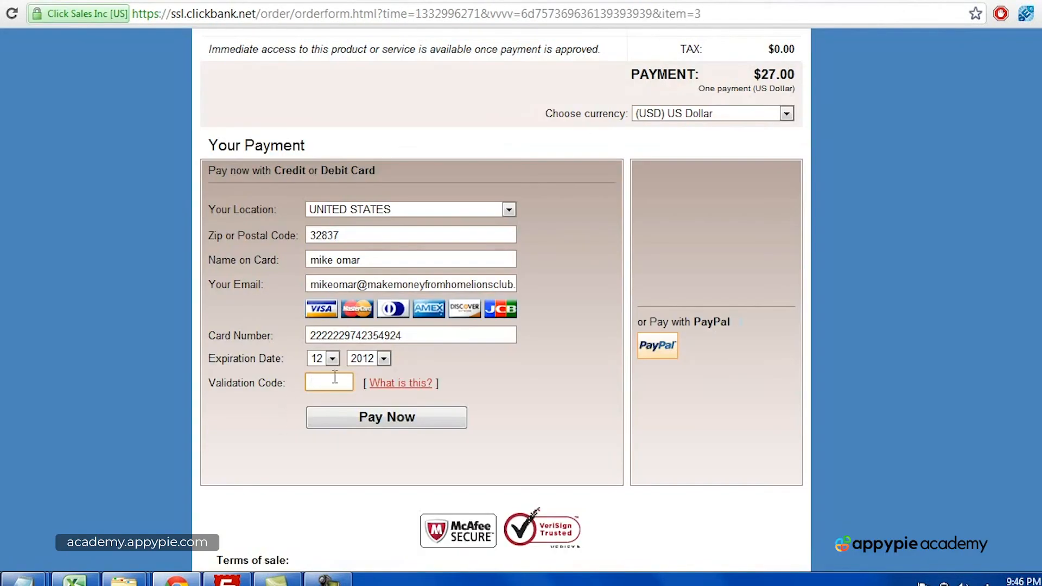
pyautogui.write('249')
pyautogui.scroll(3, 835, 324)
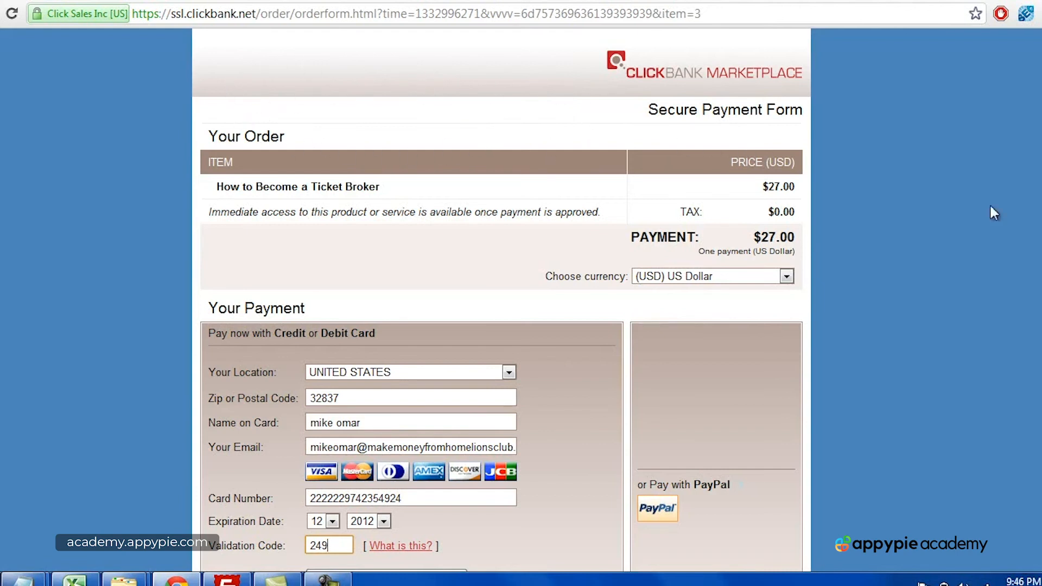
pyautogui.scroll(-5, 562, 296)
pyautogui.click(420, 341)
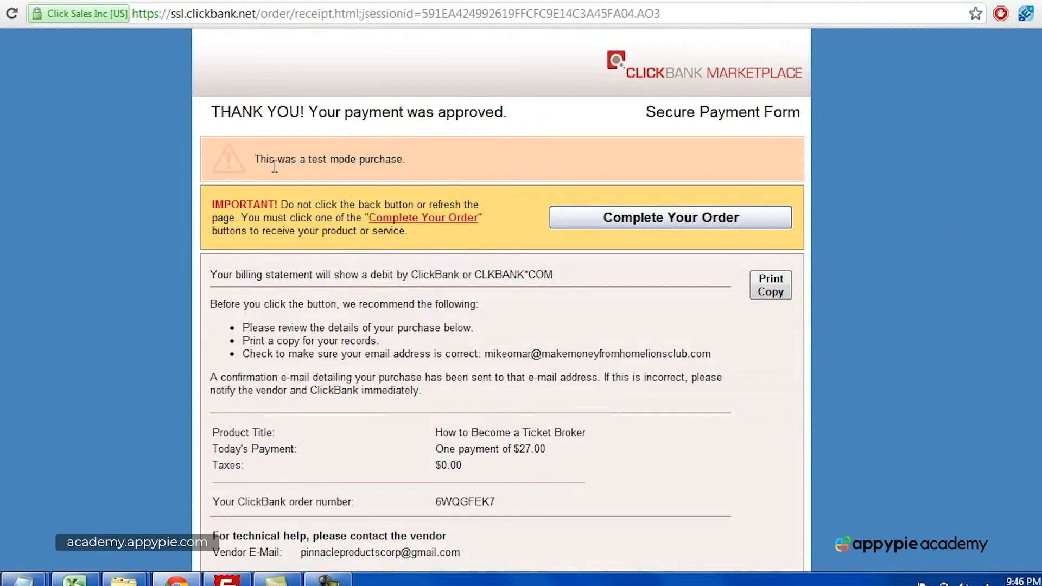
# Step: Highlight the test-mode purchase notice, then complete the order from the receipt page
pyautogui.moveTo(256, 159); pyautogui.dragTo(408, 157)
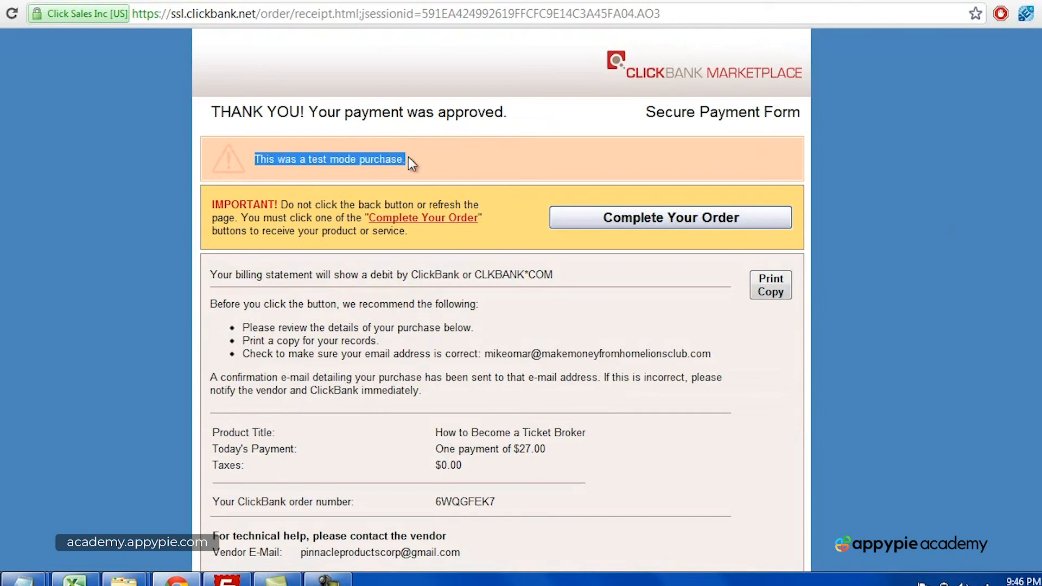
pyautogui.click(408, 158)
pyautogui.click(706, 225)
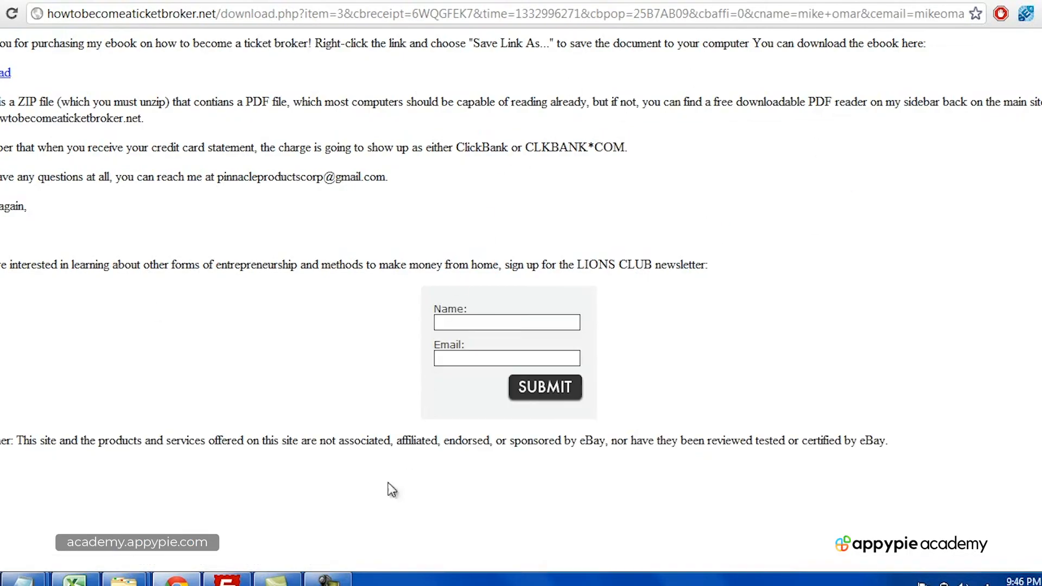
# Step: Highlight the thank-you message on the ebook's download page
pyautogui.click(328, 580)
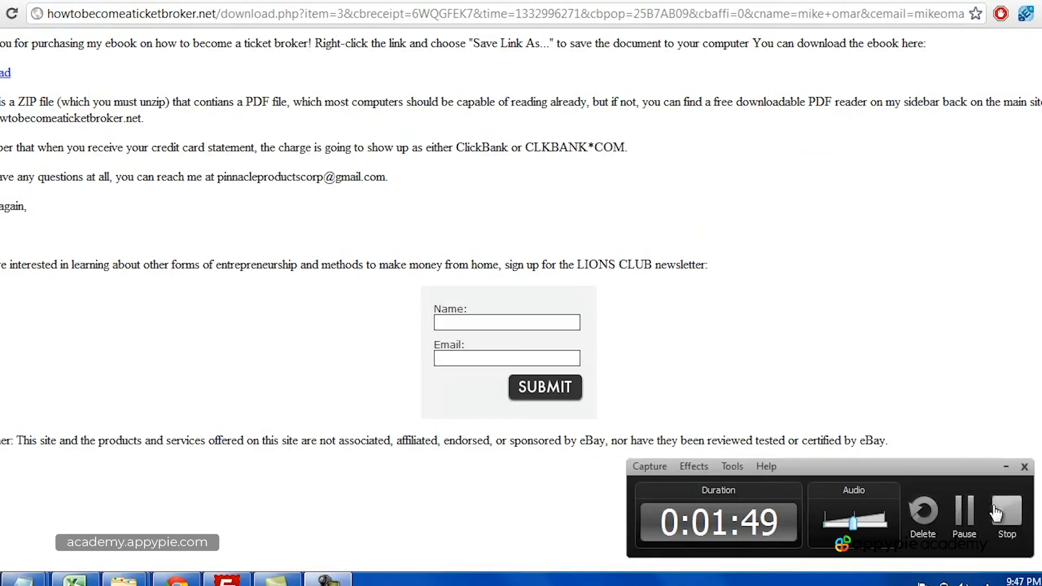
pyautogui.click(1005, 510)
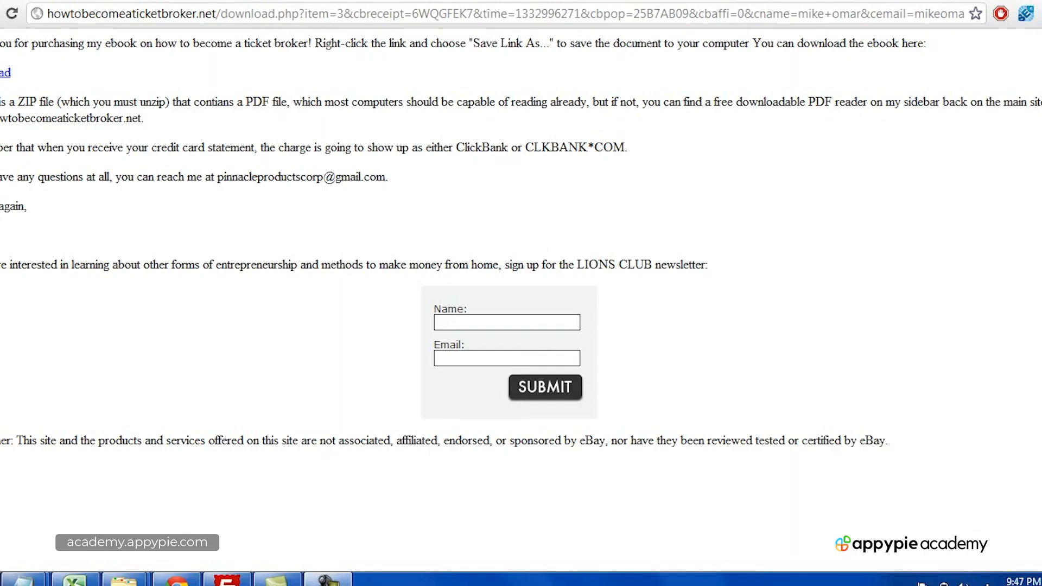
pyautogui.moveTo(184, 43); pyautogui.dragTo(576, 189)
pyautogui.click(576, 189)
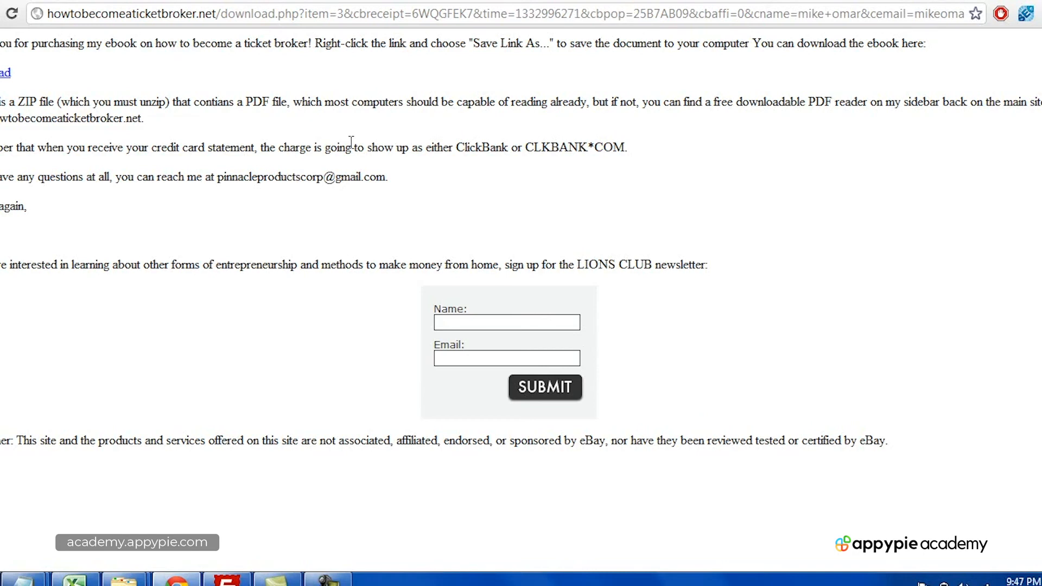
# Step: Save the ebook zip from the Download link to the Desktop, then minimize Chrome
pyautogui.rightClick(3, 74)
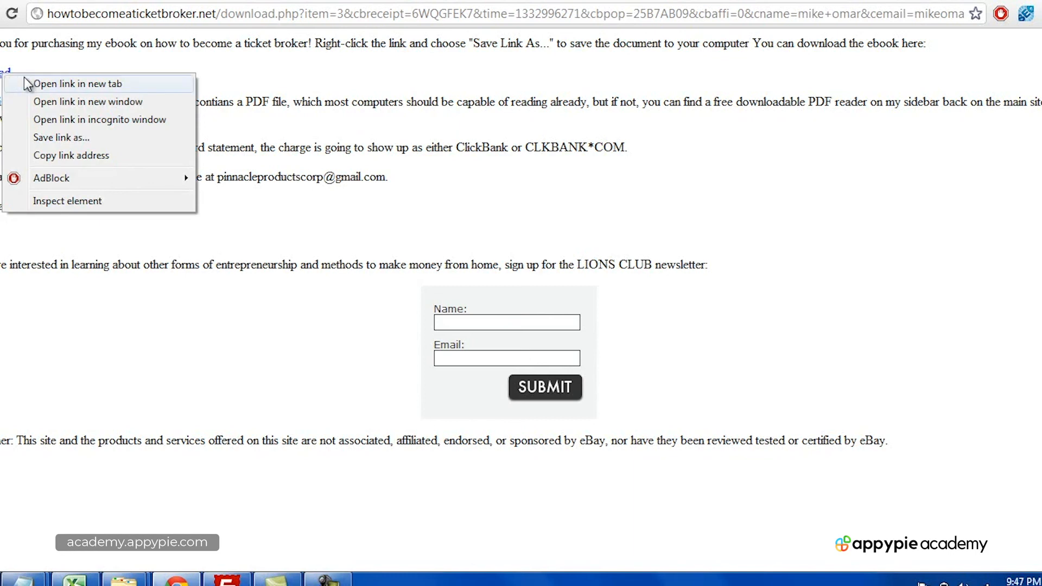
pyautogui.click(99, 136)
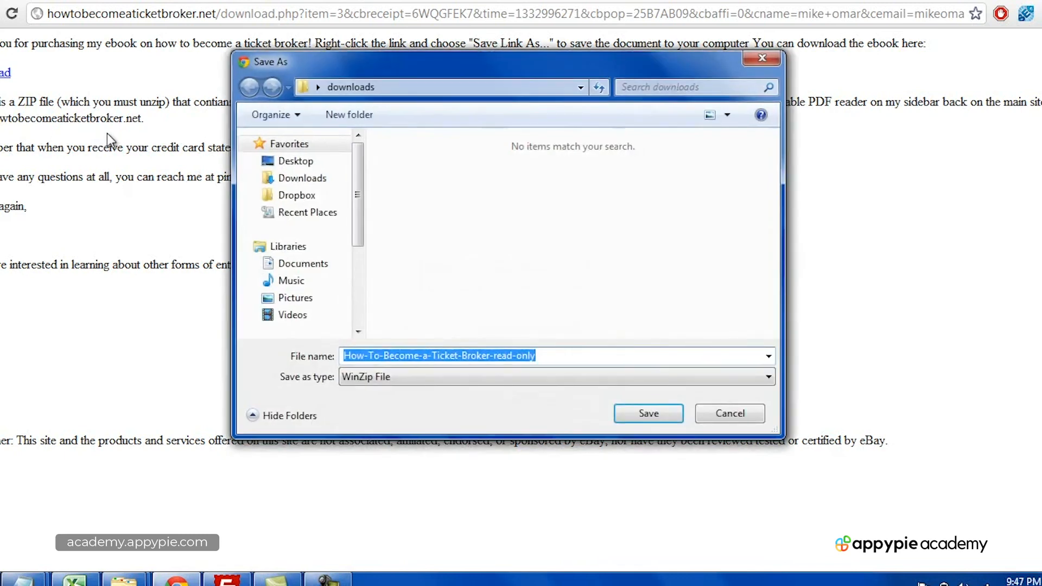
pyautogui.click(293, 160)
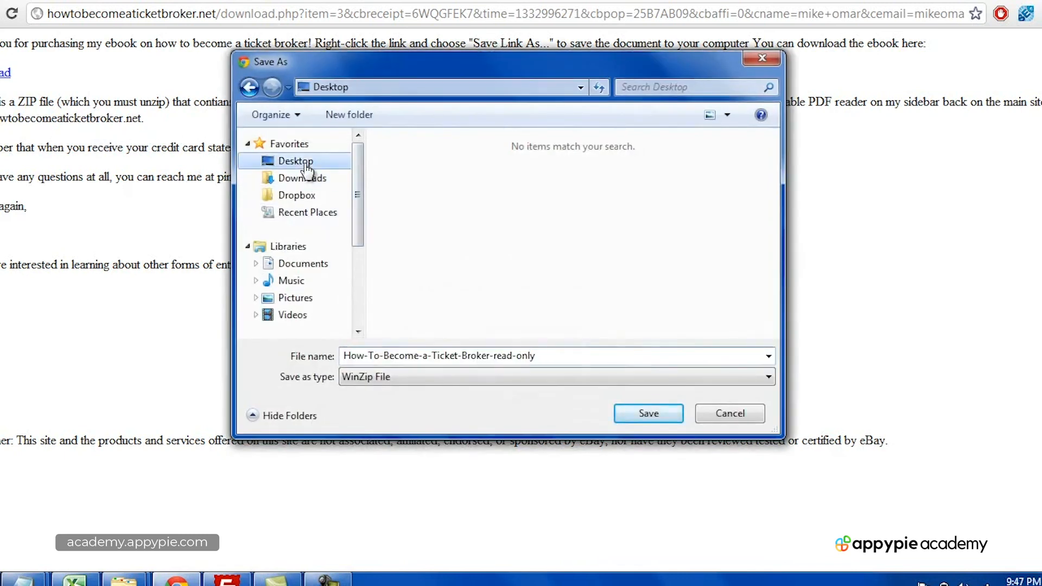
pyautogui.click(659, 415)
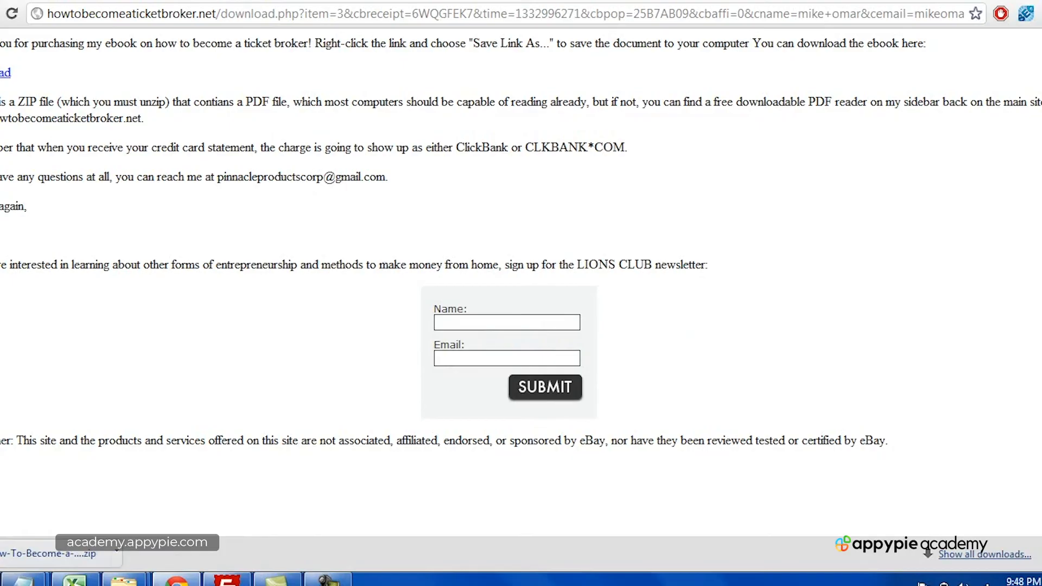
pyautogui.click(994, 1)
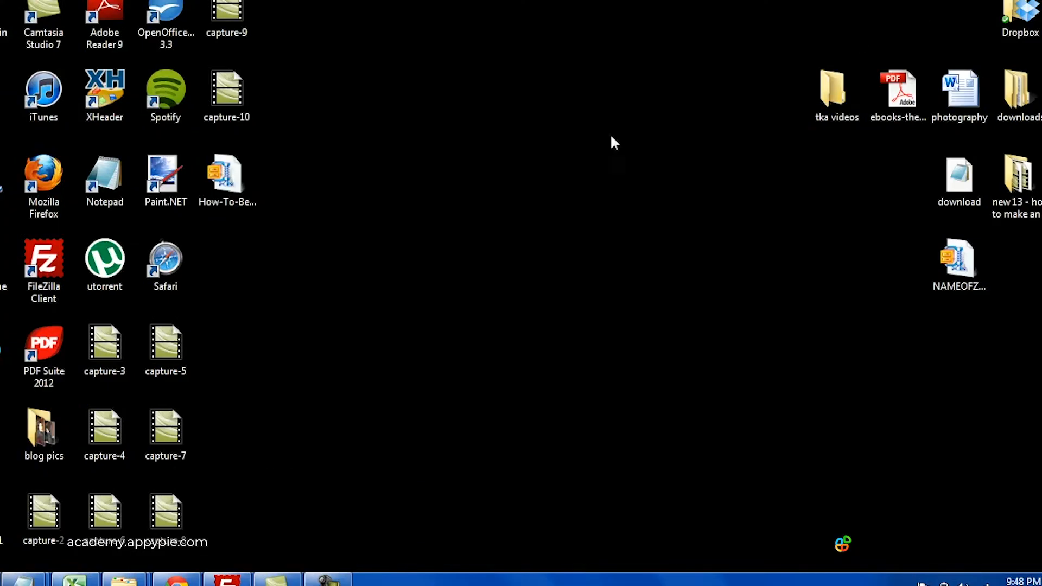
# Step: Open the ticket broker zip with Windows Explorer and launch the ebook PDF inside it
pyautogui.rightClick(240, 188)
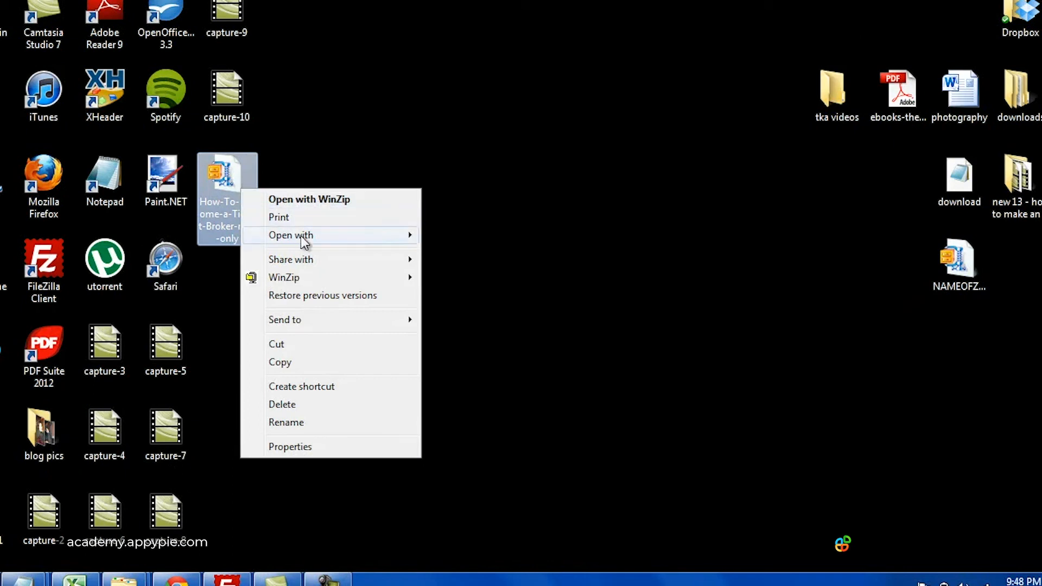
pyautogui.moveTo(301, 236)
pyautogui.click(500, 254)
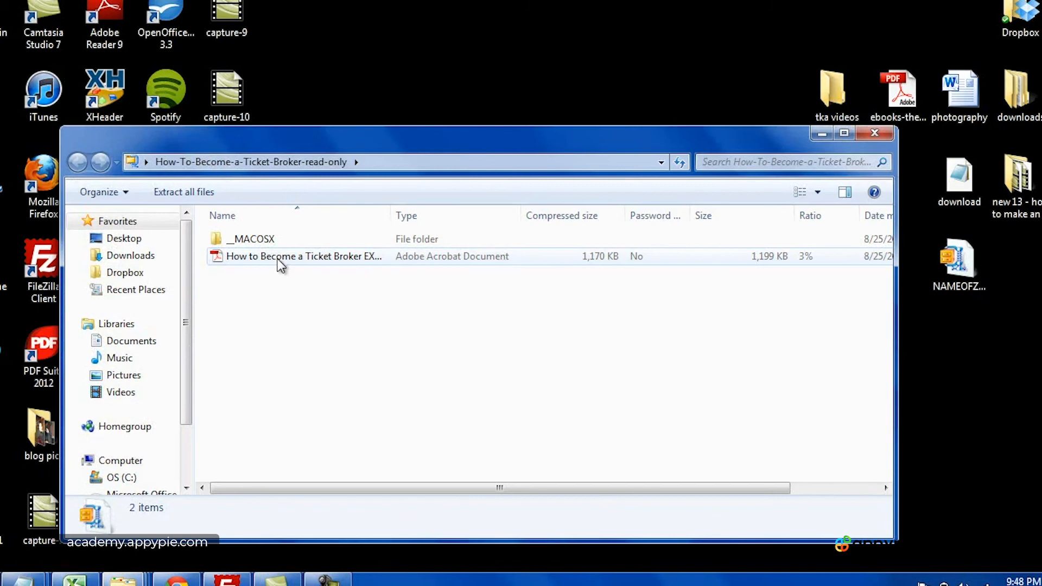
pyautogui.click(276, 258)
pyautogui.doubleClick(324, 257)
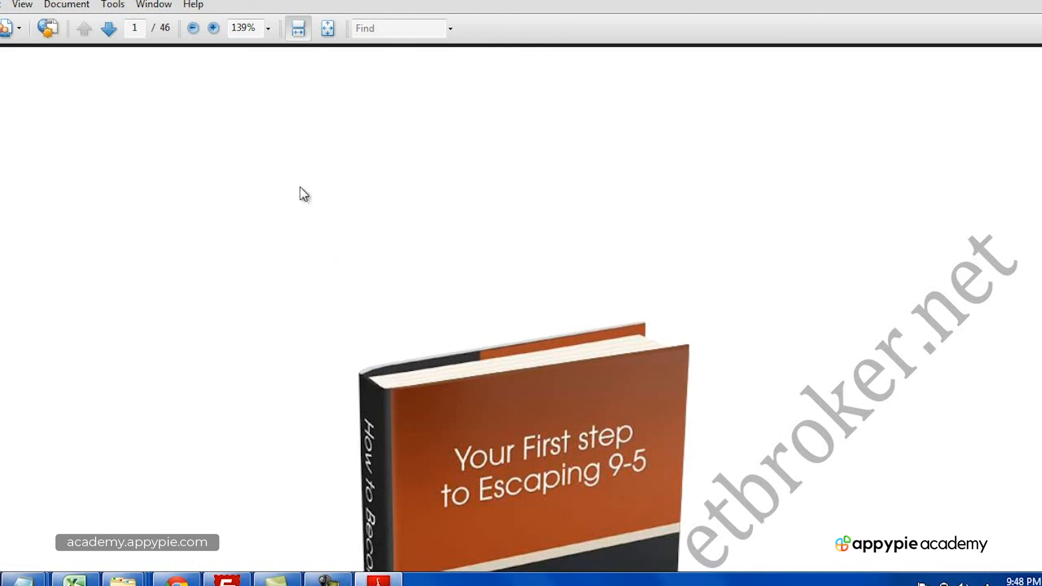
# Step: Scroll through the ebook's first pages, close Adobe Reader, and bring up the Notepad link notes
pyautogui.scroll(-20, 521, 308)
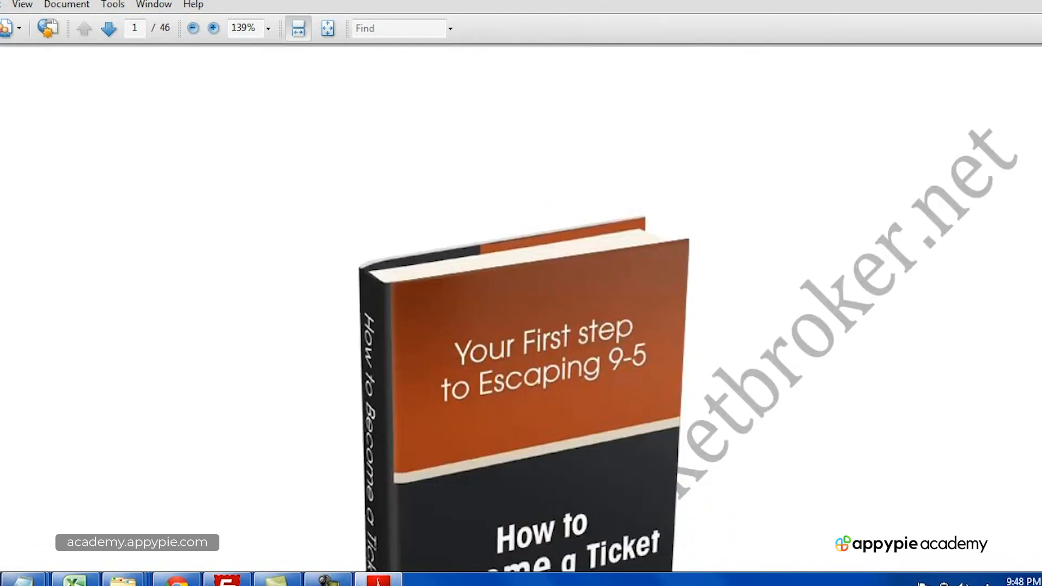
pyautogui.scroll(20, 521, 309)
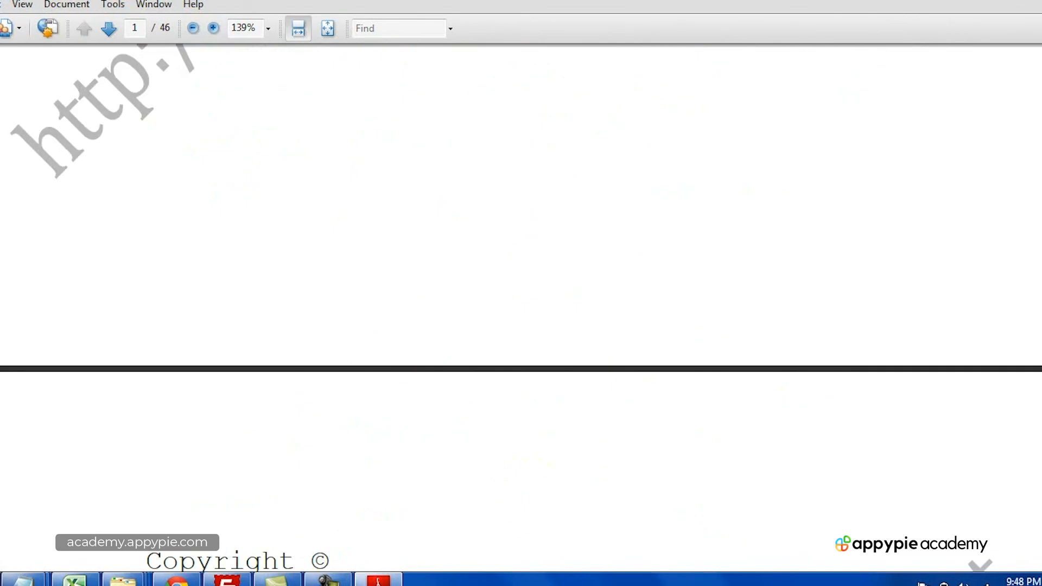
pyautogui.click(1038, 2)
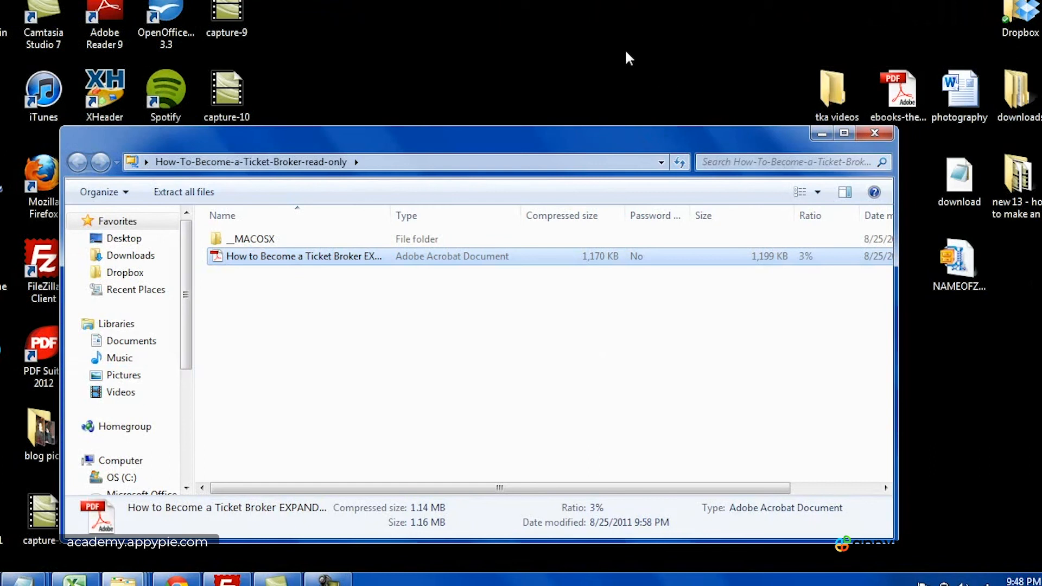
pyautogui.click(341, 580)
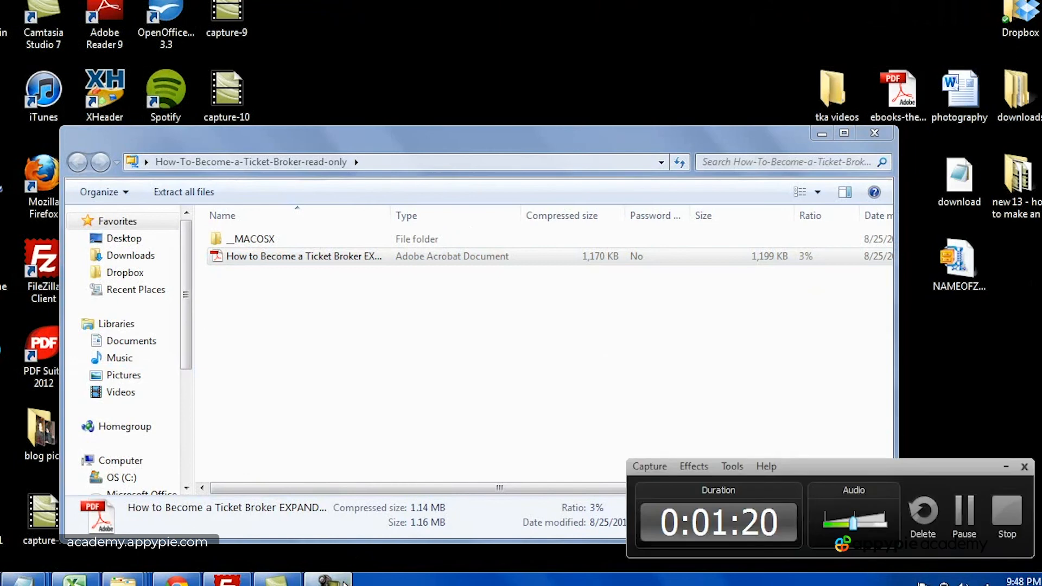
pyautogui.click(1007, 513)
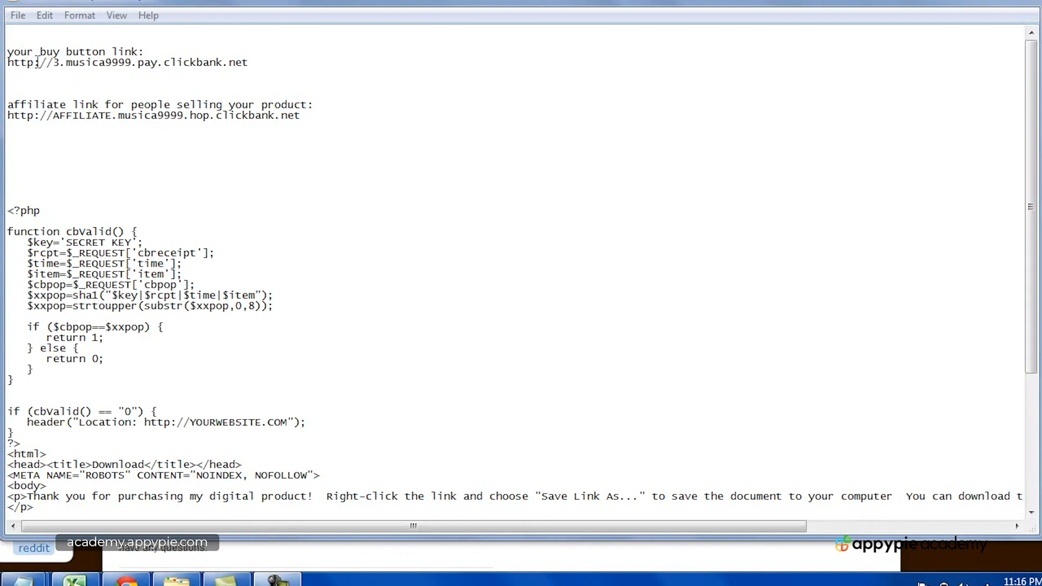
pyautogui.moveTo(8, 64); pyautogui.dragTo(263, 63)
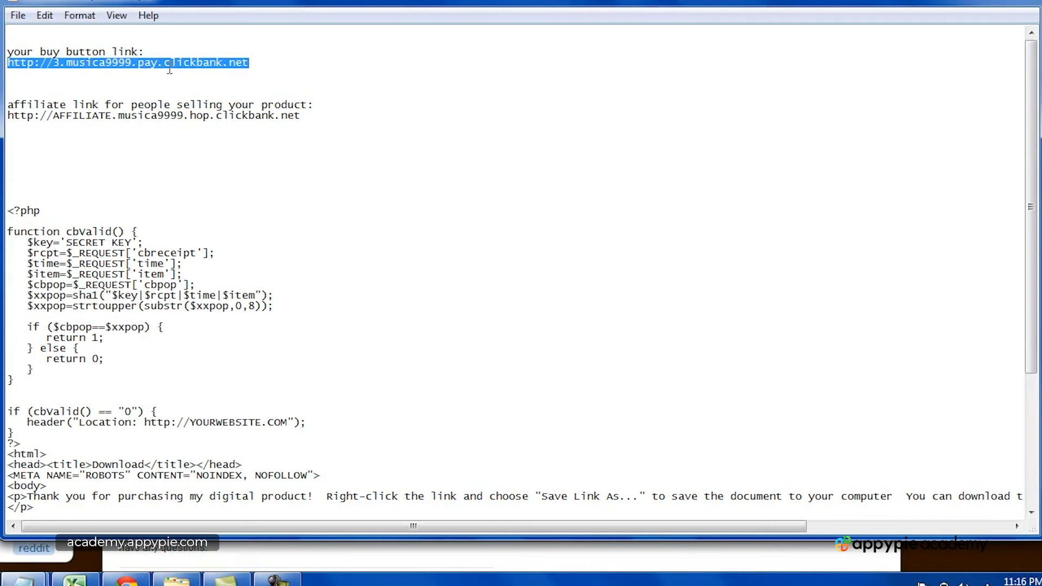
pyautogui.click(63, 70)
pyautogui.doubleClick(56, 63)
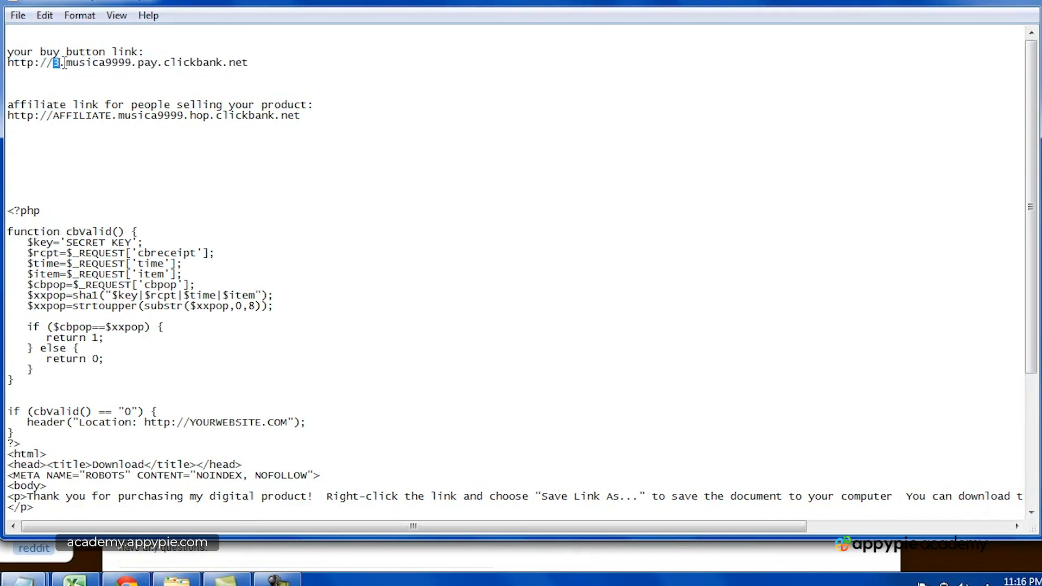
pyautogui.moveTo(65, 63); pyautogui.dragTo(133, 52)
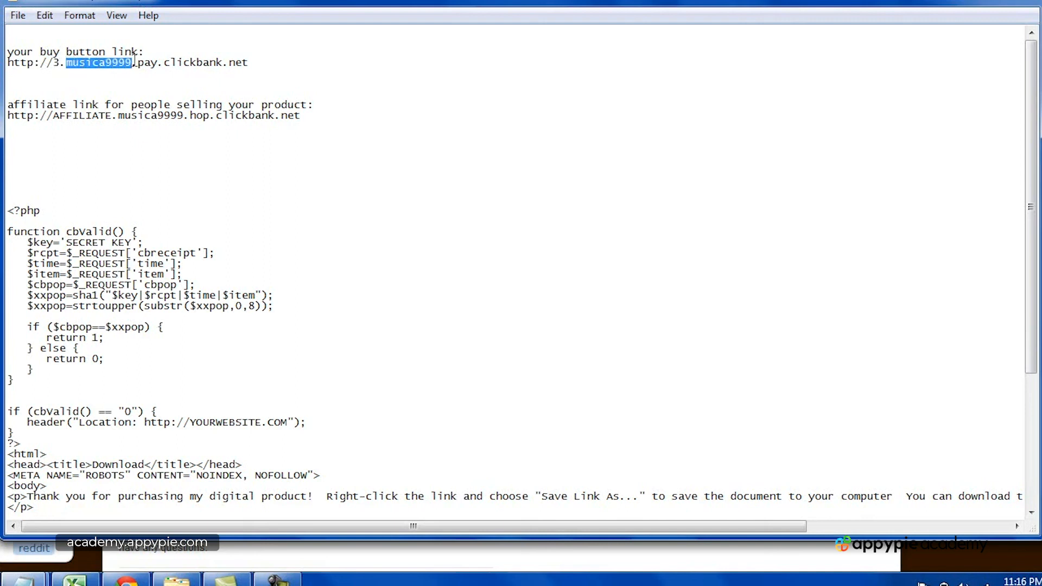
pyautogui.moveTo(138, 62); pyautogui.dragTo(154, 62)
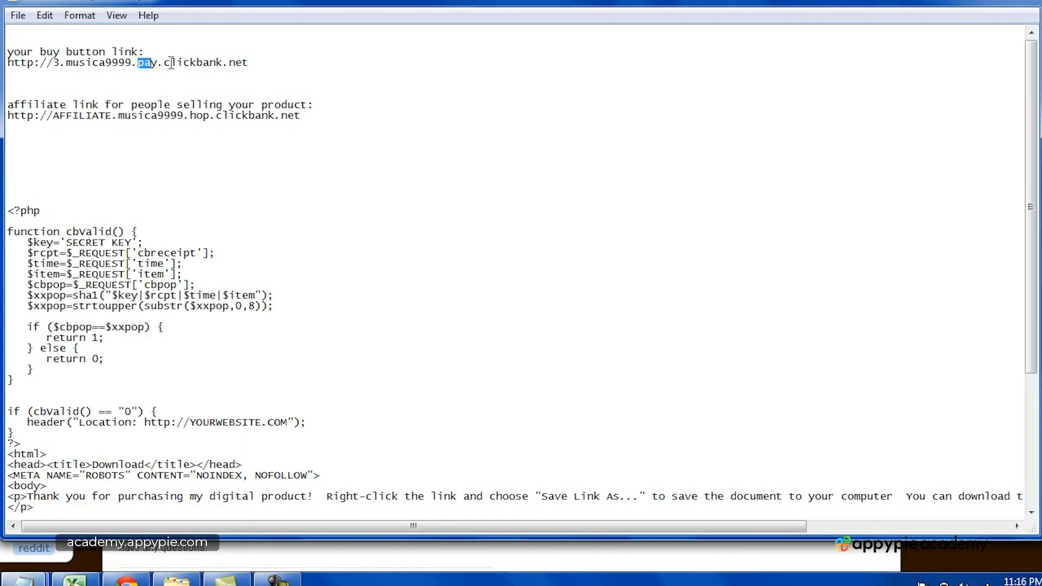
pyautogui.click(255, 63)
# Step: Highlight AFFILIATE and the affiliate account nickname in the hoplink, then minimize Notepad
pyautogui.doubleClick(64, 116)
pyautogui.click(63, 116)
pyautogui.moveTo(52, 116); pyautogui.dragTo(112, 107)
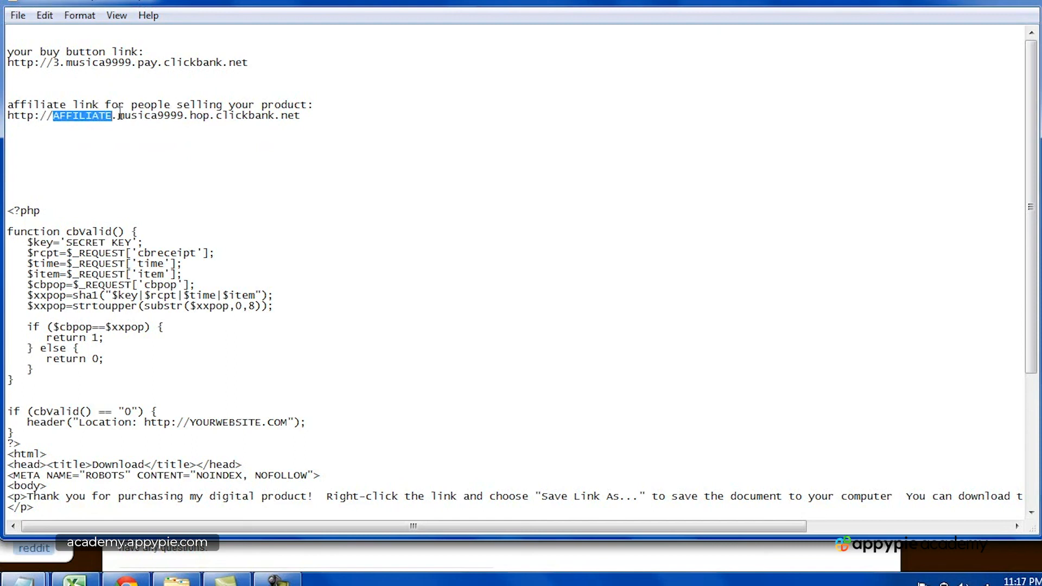
pyautogui.click(121, 115)
pyautogui.moveTo(121, 116); pyautogui.dragTo(187, 115)
pyautogui.doubleClick(187, 115)
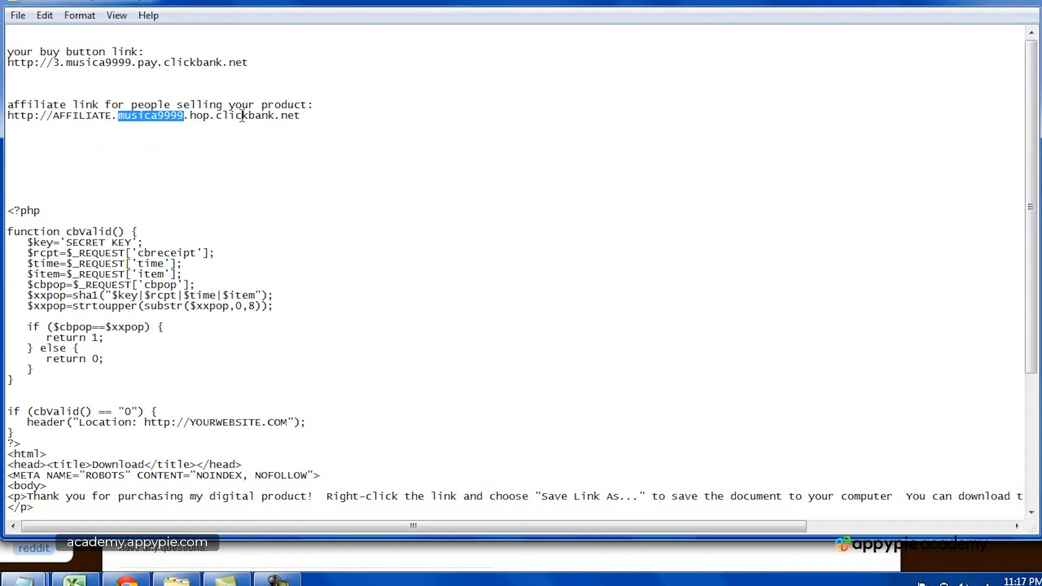
pyautogui.click(296, 115)
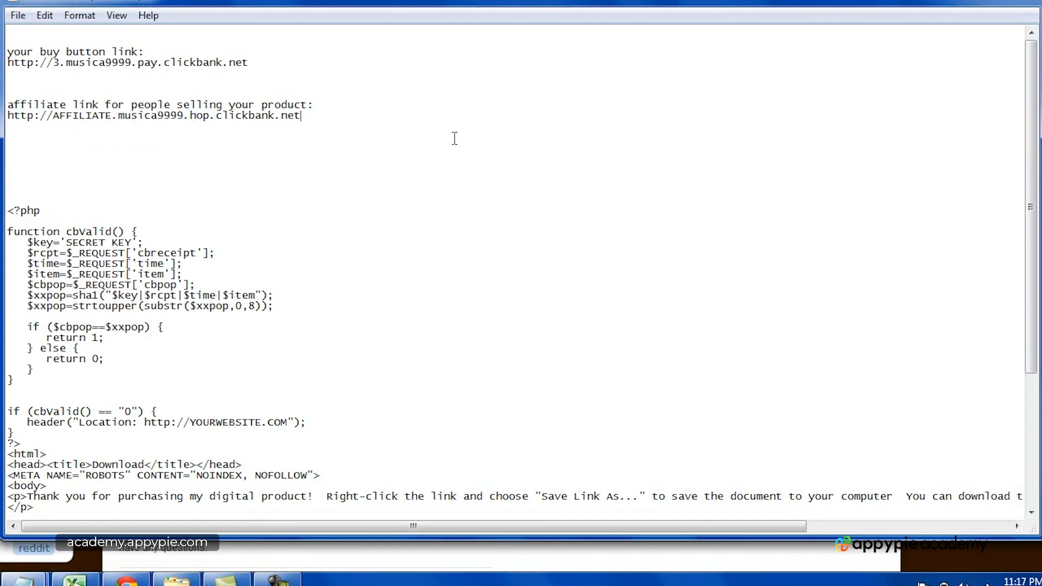
pyautogui.click(126, 582)
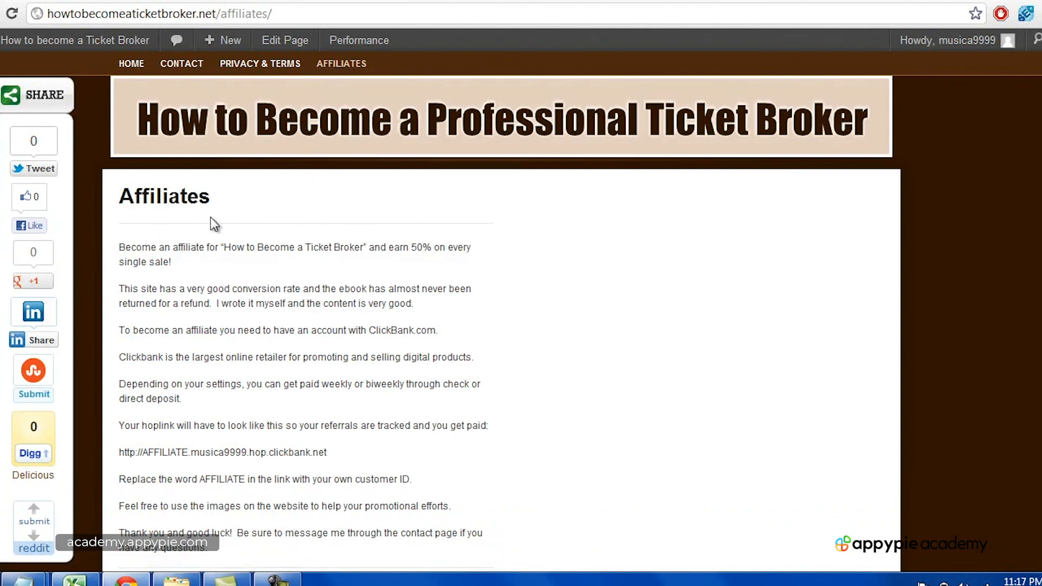
pyautogui.scroll(-3, 260, 220)
pyautogui.scroll(1, 325, 233)
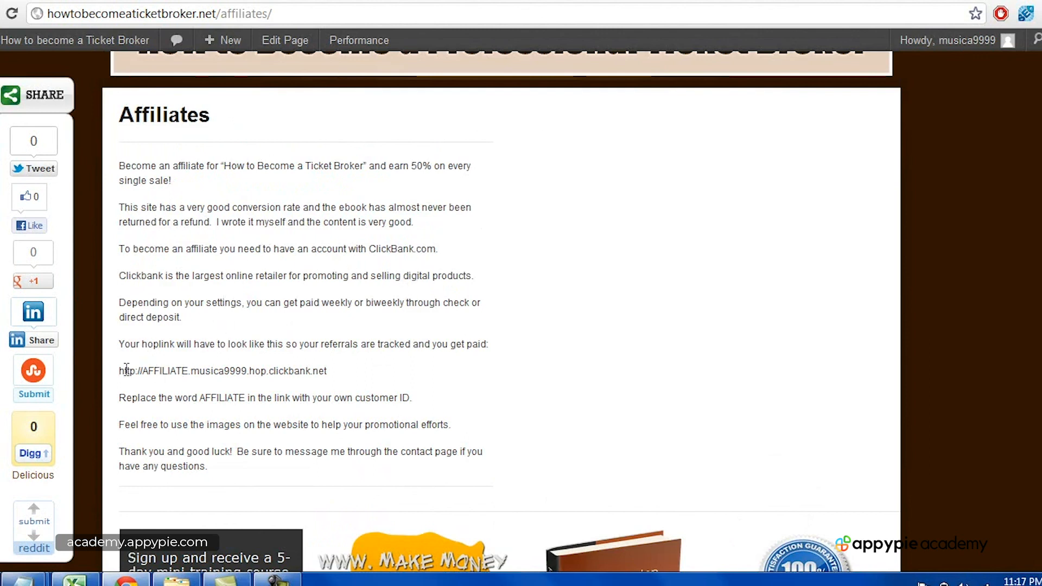
pyautogui.moveTo(119, 371); pyautogui.dragTo(343, 370)
pyautogui.click(343, 370)
pyautogui.scroll(2, 343, 367)
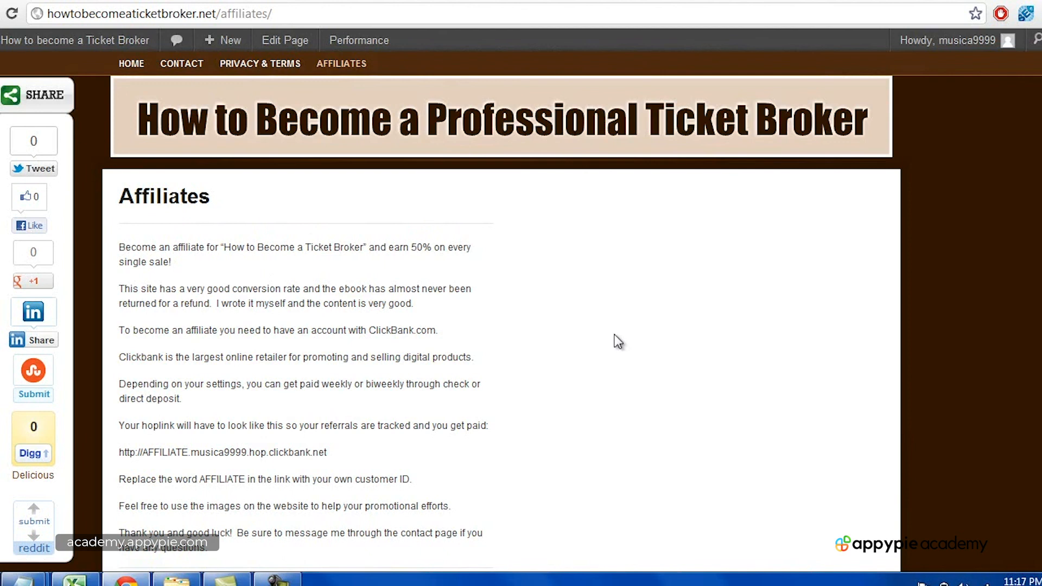
pyautogui.scroll(-3, 392, 297)
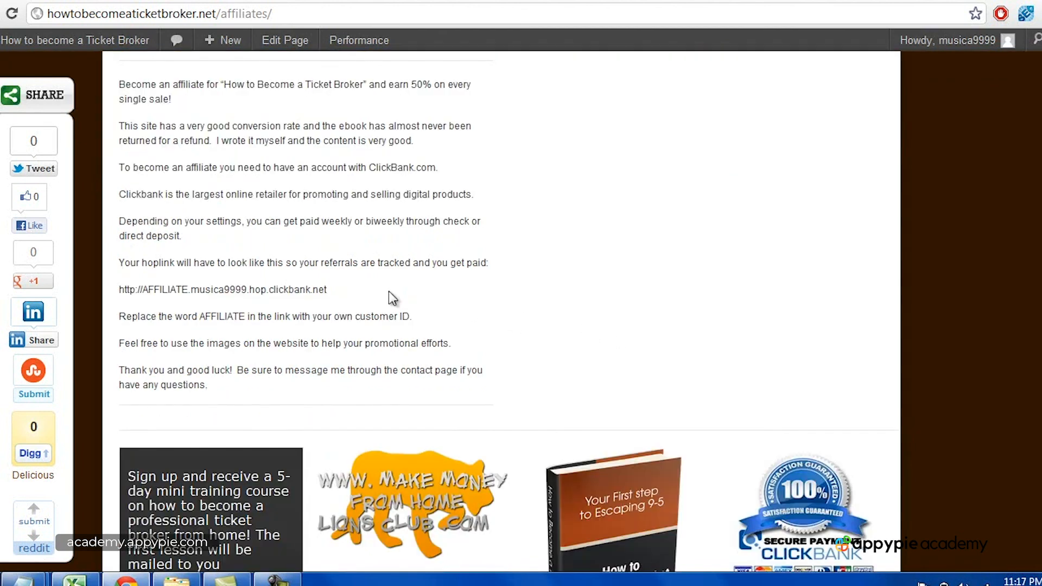
pyautogui.scroll(3, 383, 292)
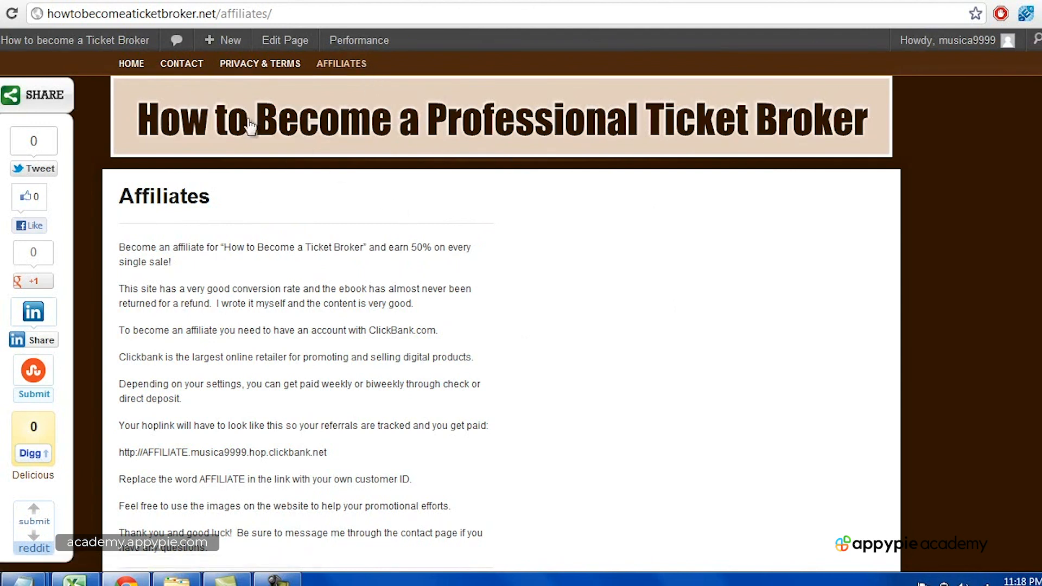
# Step: Return to the site's home page with the HOME link in the navigation menu
pyautogui.click(138, 72)
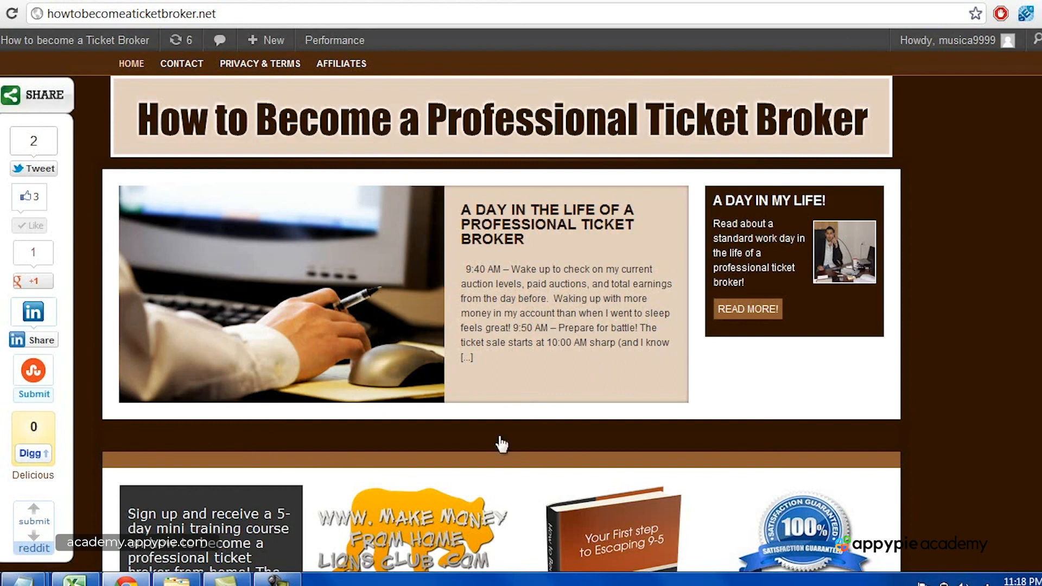
pyautogui.click(277, 579)
pyautogui.click(1010, 510)
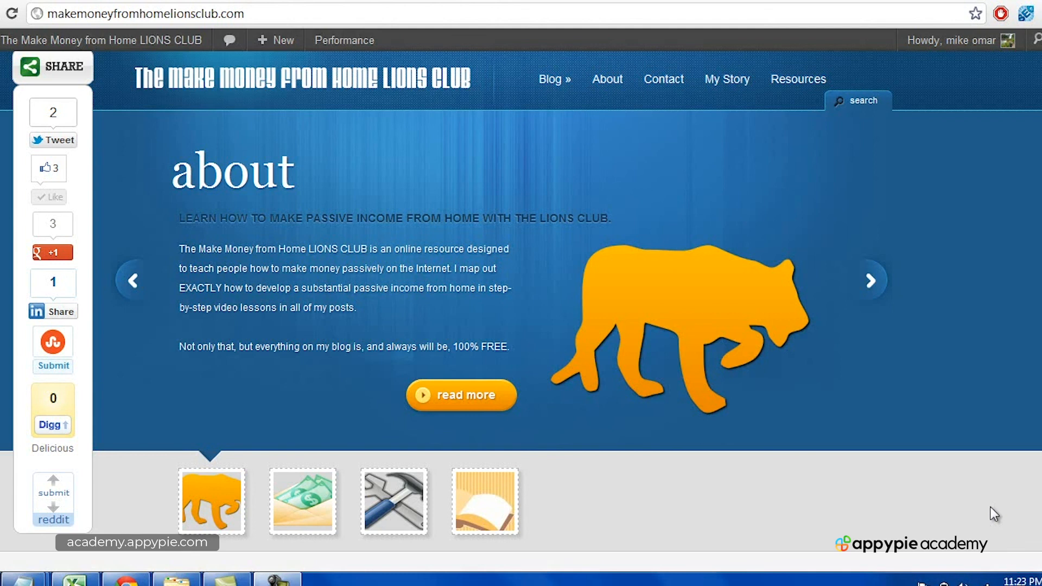
pyautogui.scroll(-15, 1011, 343)
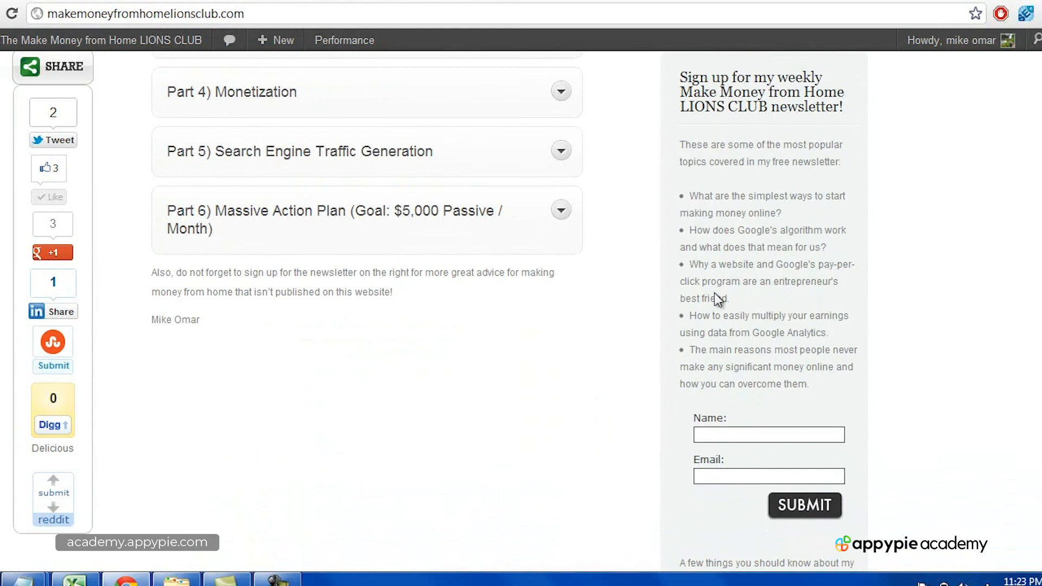
pyautogui.scroll(-3, 989, 261)
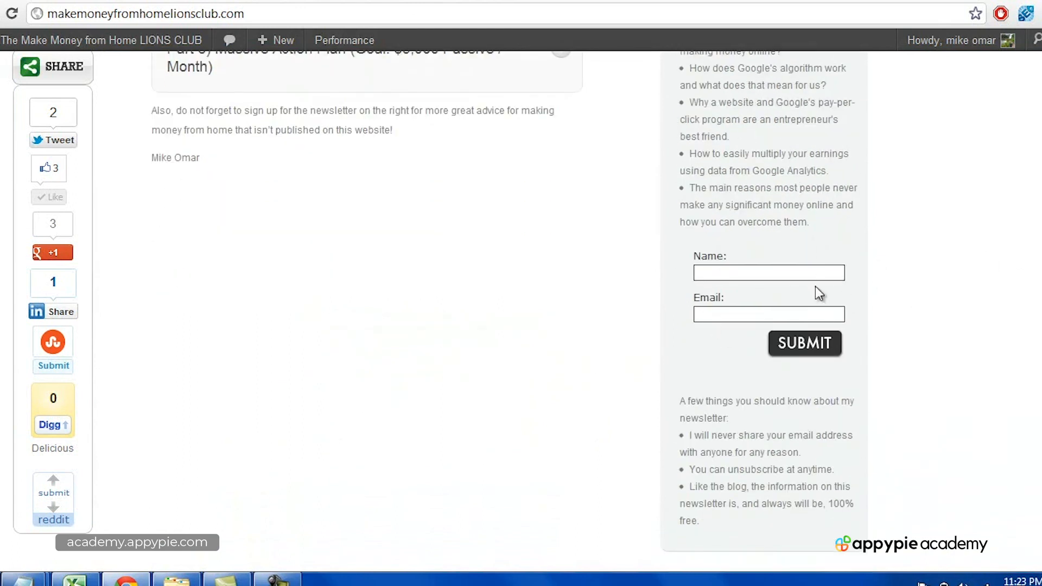
pyautogui.scroll(3, 819, 293)
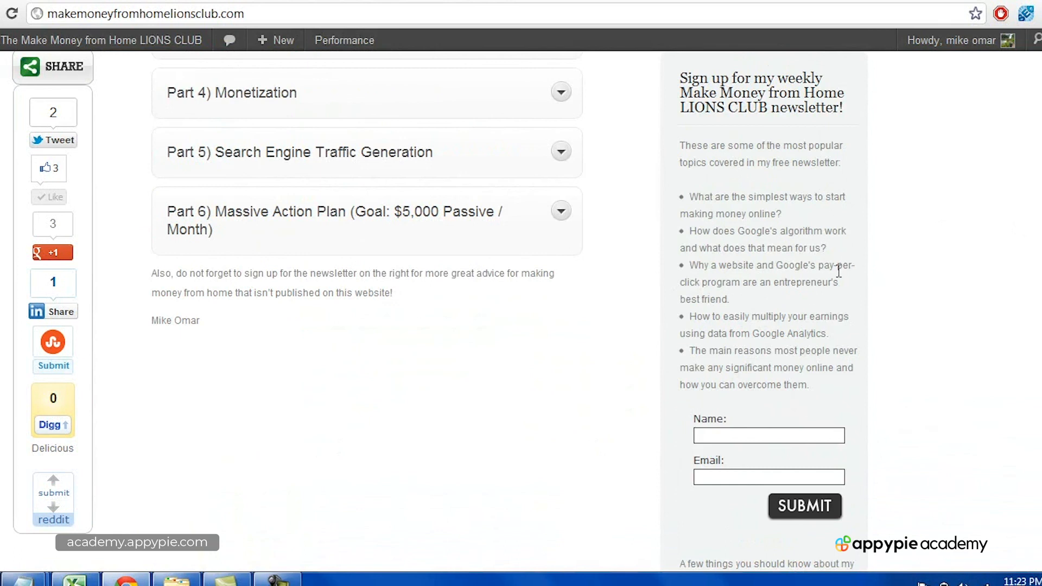
pyautogui.scroll(10, 644, 333)
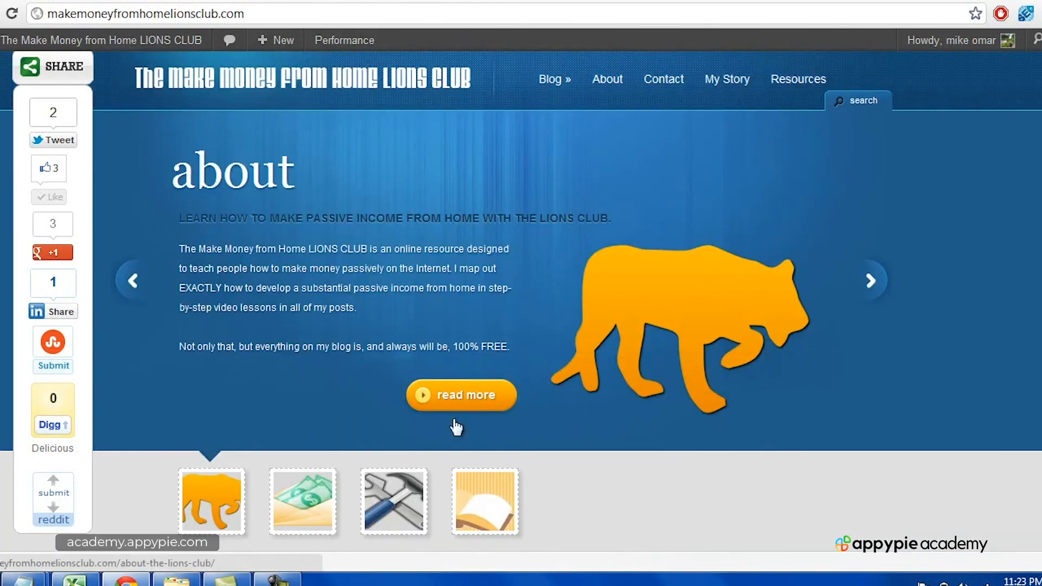